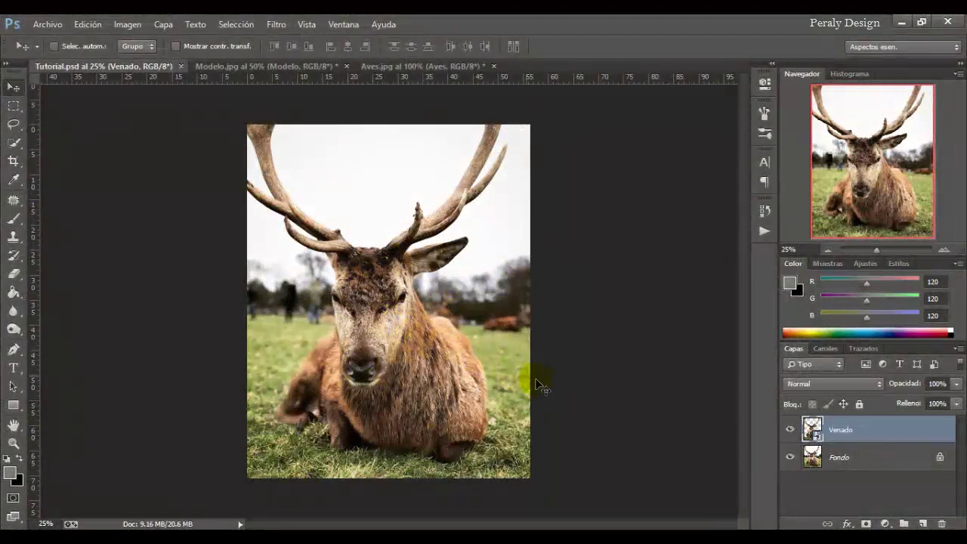
# Toggle the Fondo background to check the cut-out, then convert Fondo into a smart object.
pyautogui.click(790, 457)
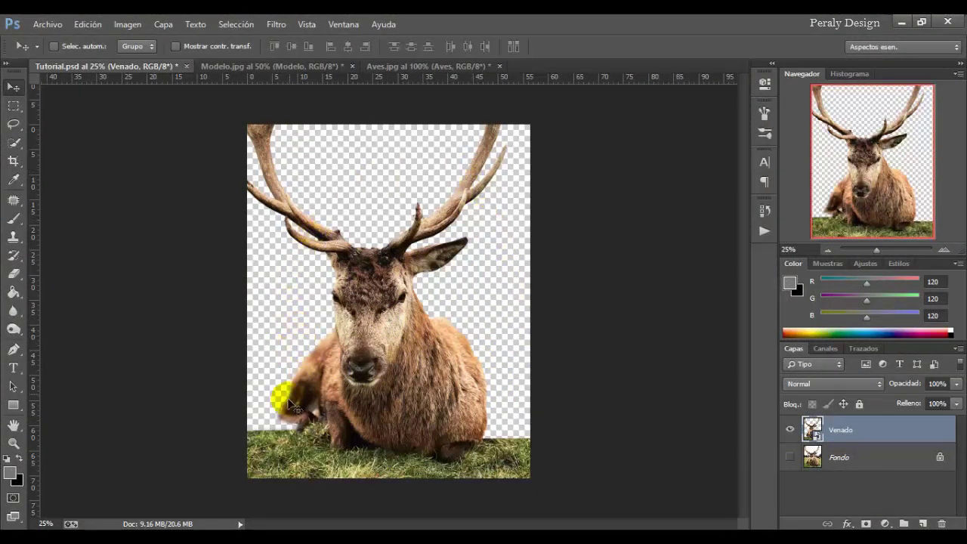
pyautogui.click(790, 458)
pyautogui.click(791, 458)
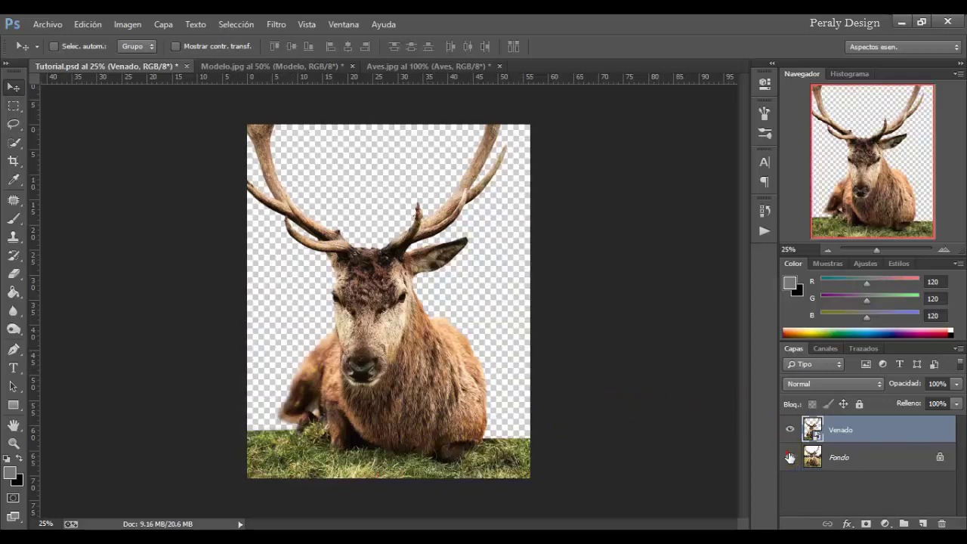
pyautogui.click(791, 458)
pyautogui.click(847, 458)
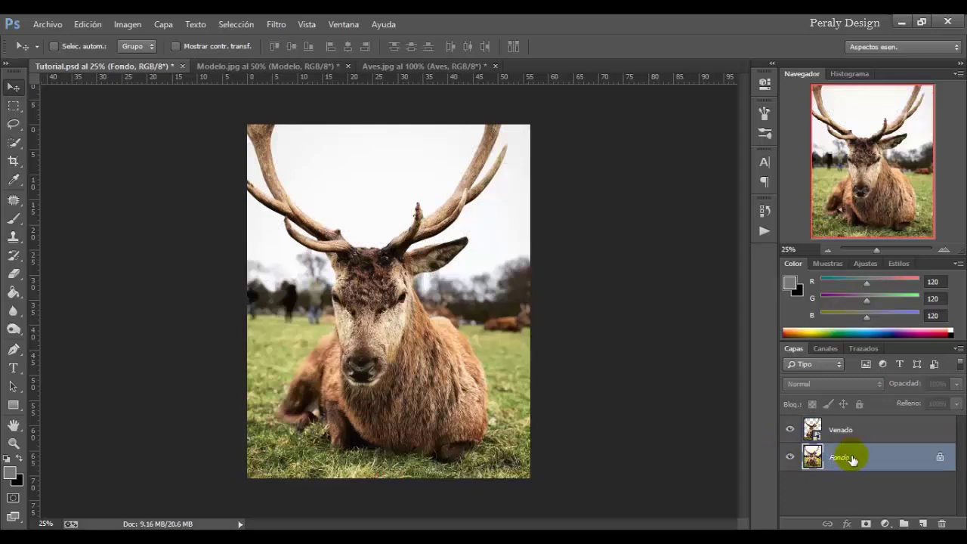
pyautogui.rightClick(839, 458)
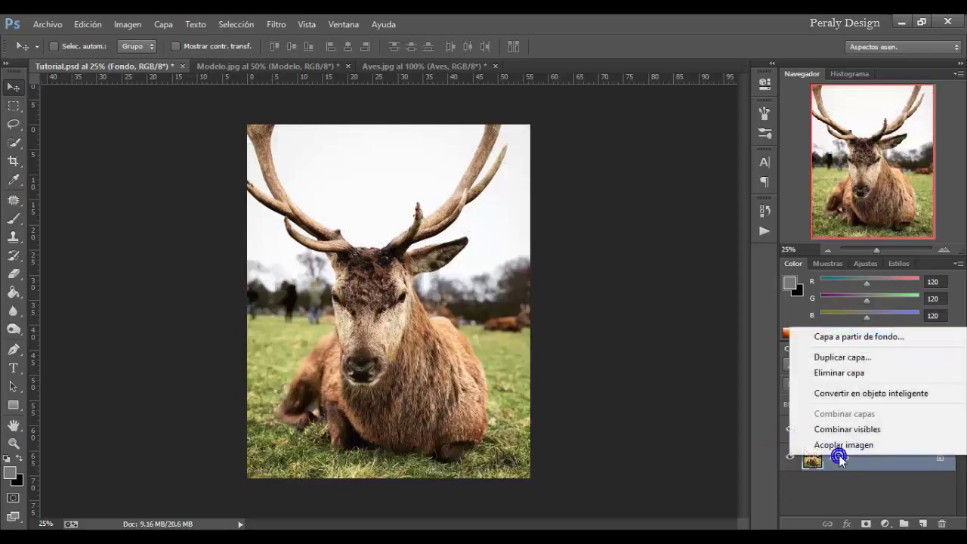
pyautogui.click(853, 393)
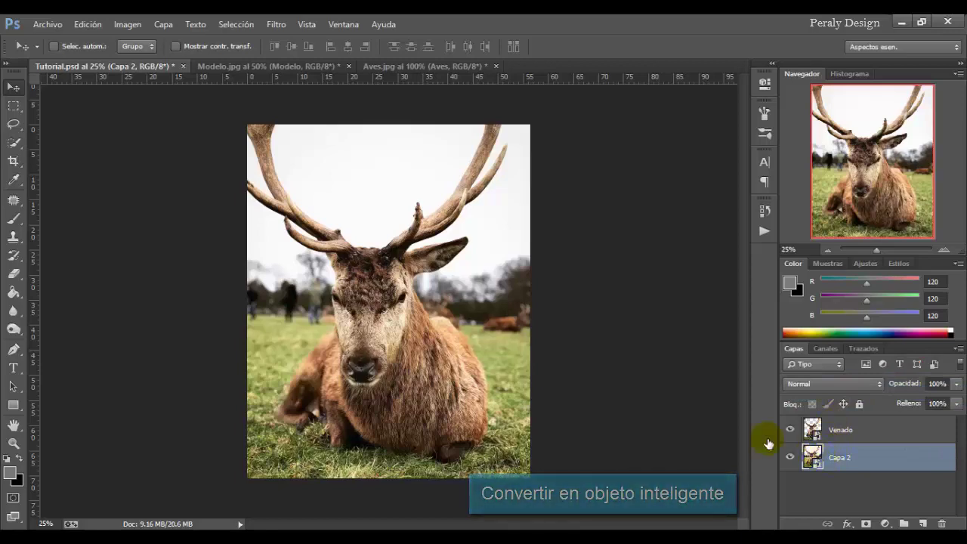
# Apply a Gaussian Blur smart filter with a 12.7-pixel radius to Fondo.
pyautogui.click(276, 25)
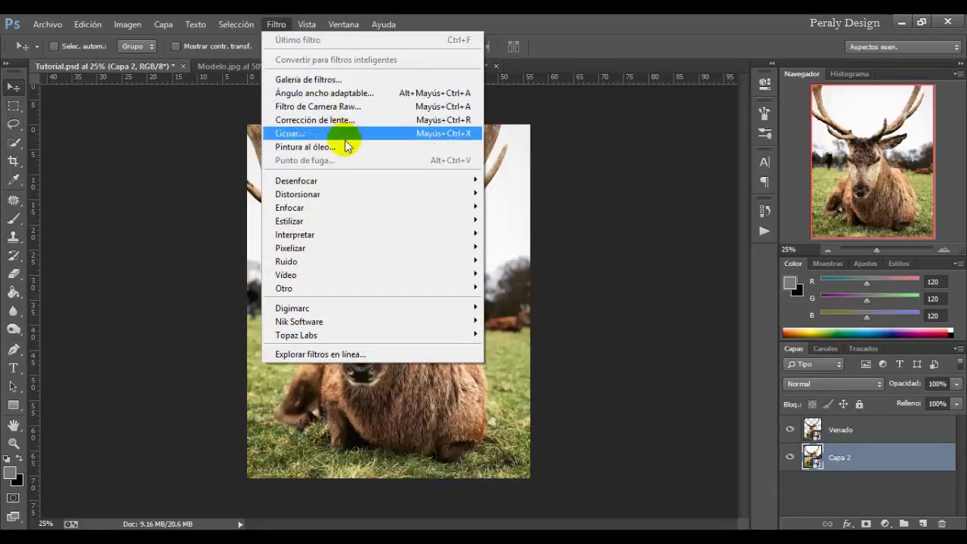
pyautogui.moveTo(296, 181)
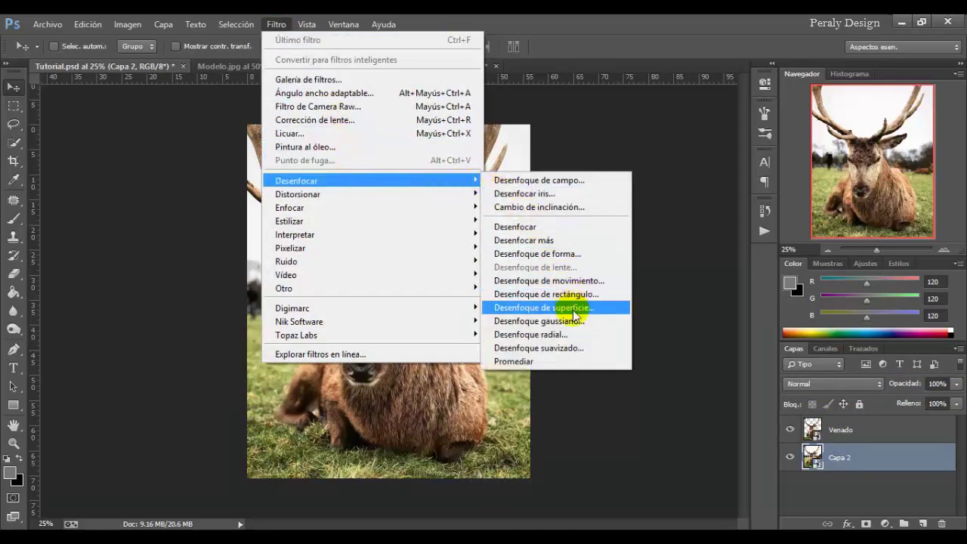
pyautogui.click(542, 321)
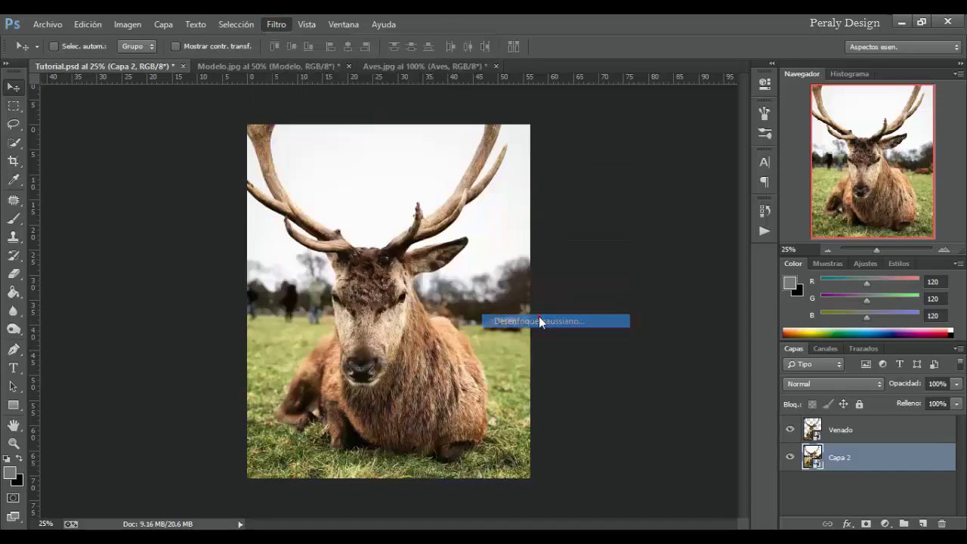
pyautogui.moveTo(590, 317); pyautogui.dragTo(615, 317)
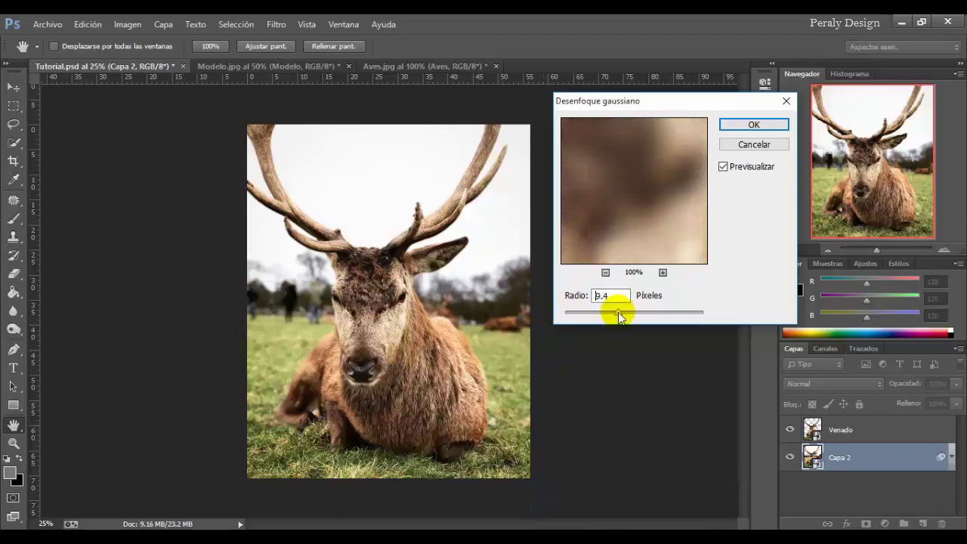
pyautogui.moveTo(624, 317); pyautogui.dragTo(621, 313)
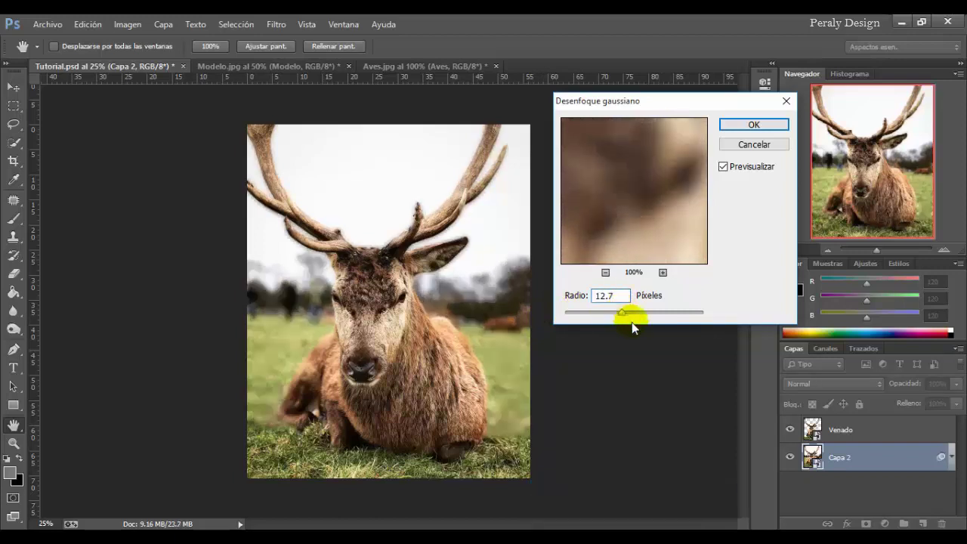
pyautogui.click(753, 125)
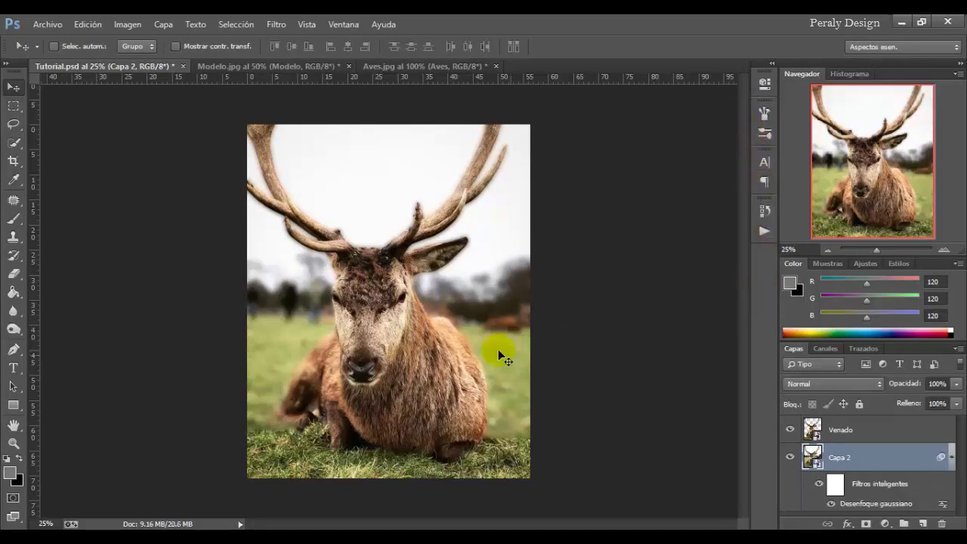
# On the smart filter mask, paint with a 502 px brush over the deer's leg and grass.
pyautogui.click(820, 486)
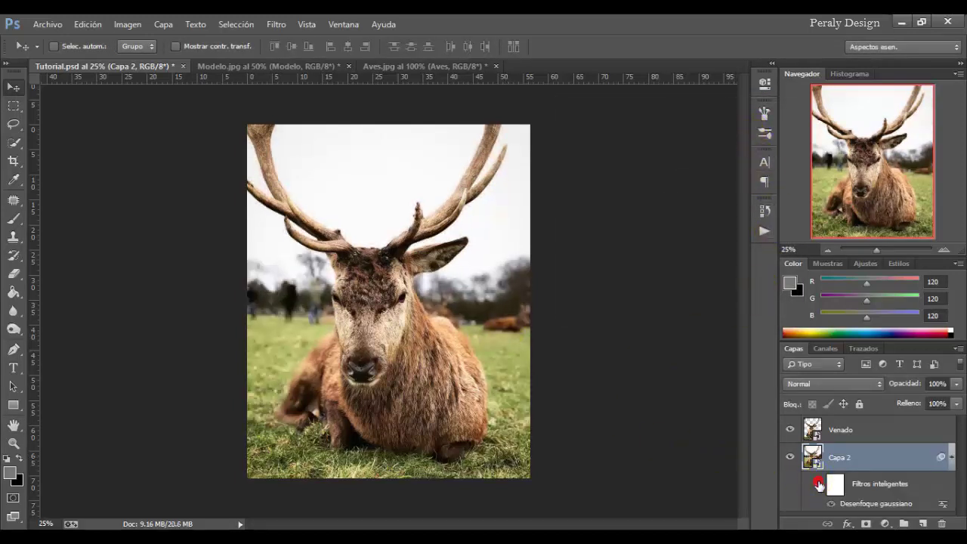
pyautogui.click(836, 484)
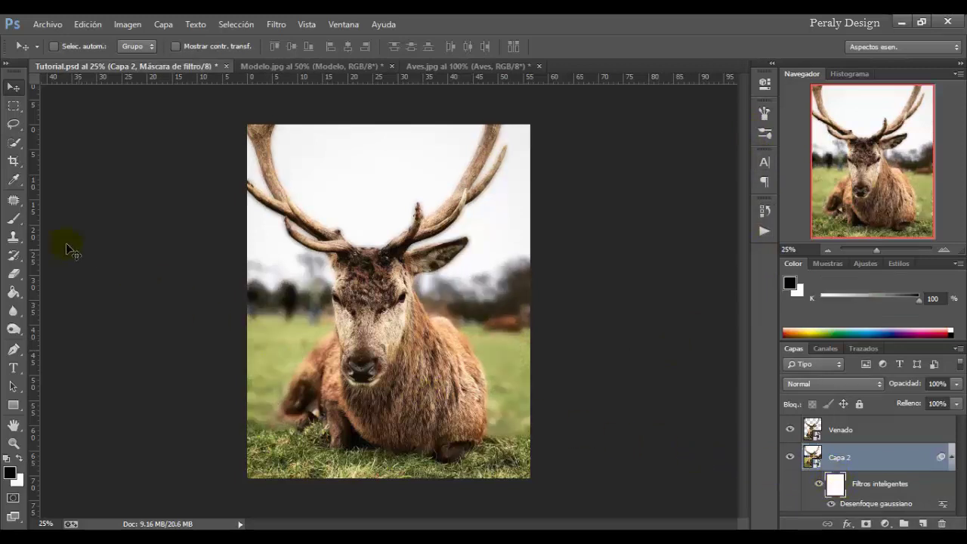
pyautogui.click(13, 219)
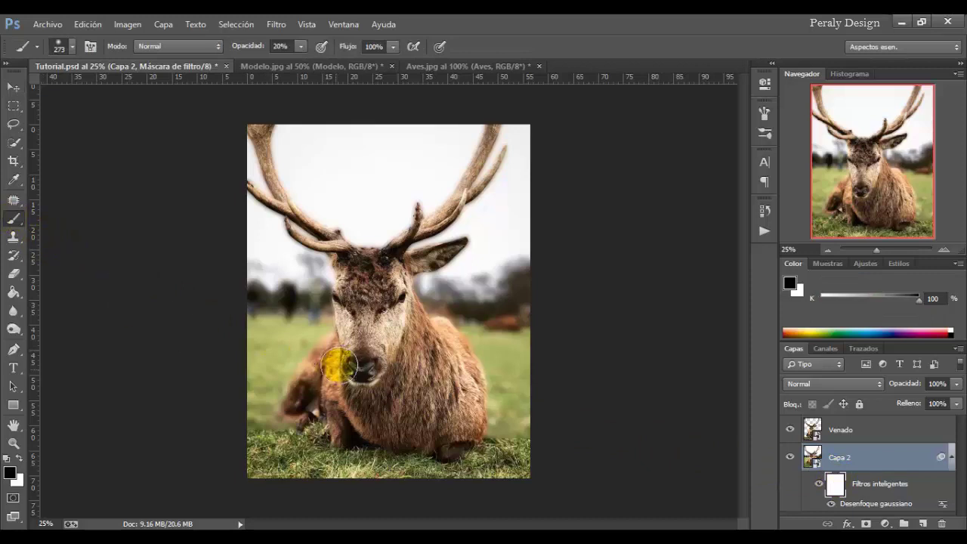
pyautogui.rightClick(340, 361)
pyautogui.moveTo(499, 377); pyautogui.dragTo(504, 377)
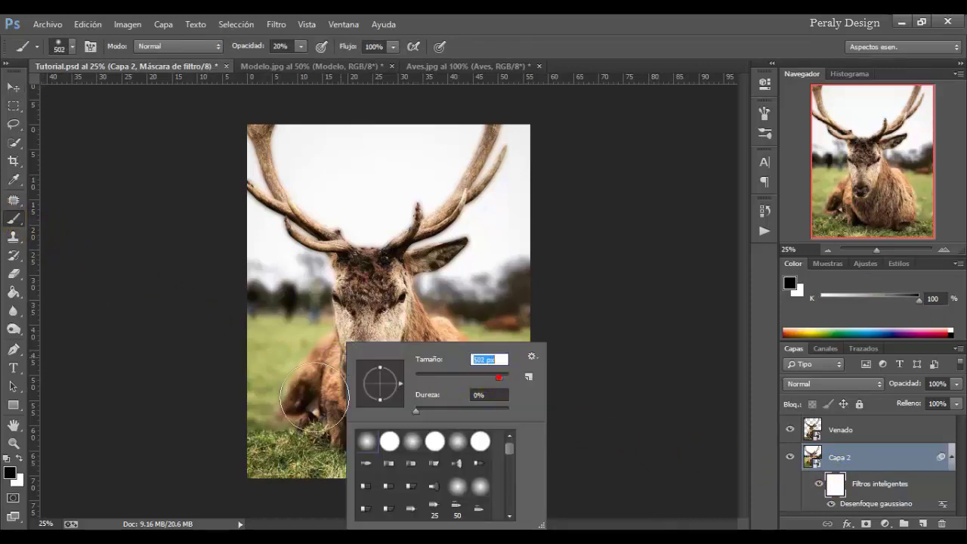
pyautogui.press('Return')
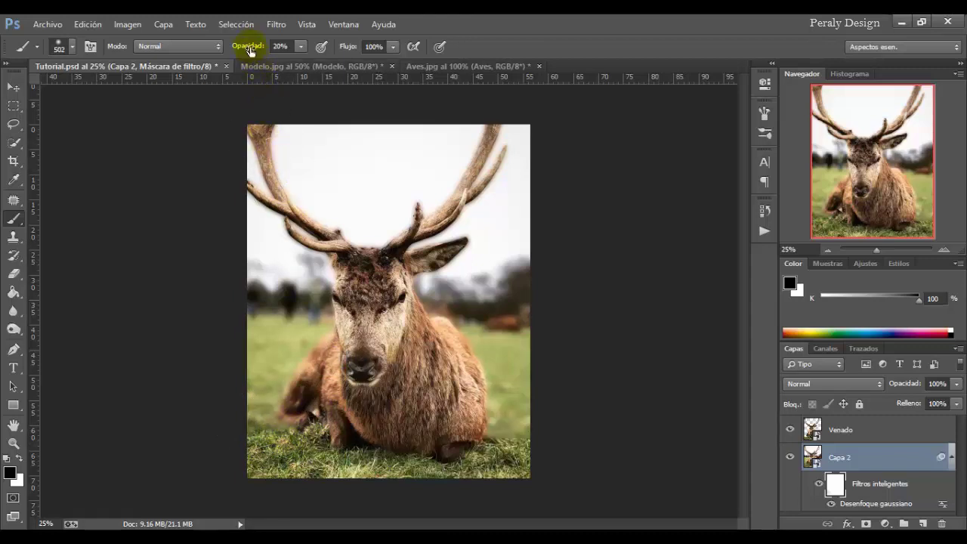
pyautogui.click(303, 401)
pyautogui.moveTo(266, 437); pyautogui.dragTo(321, 450)
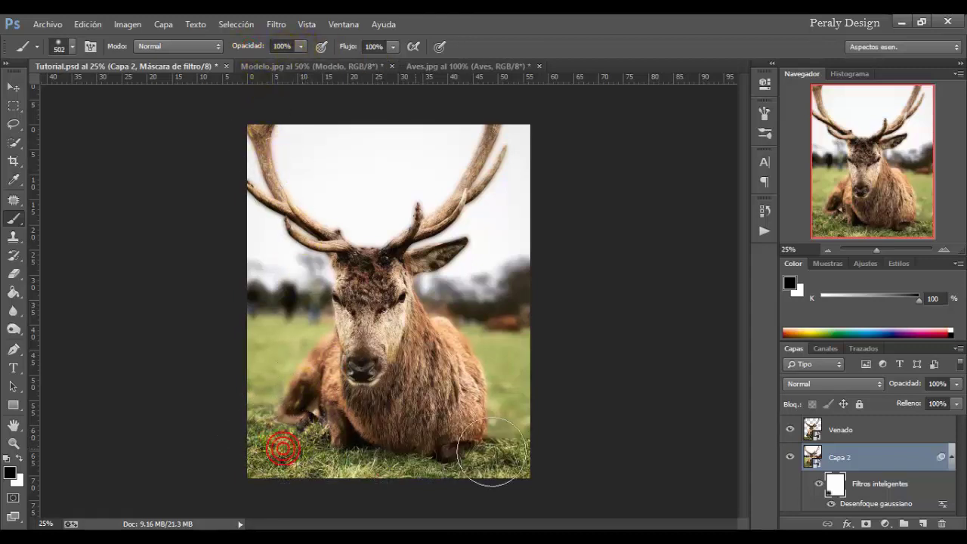
pyautogui.moveTo(491, 451); pyautogui.dragTo(527, 455)
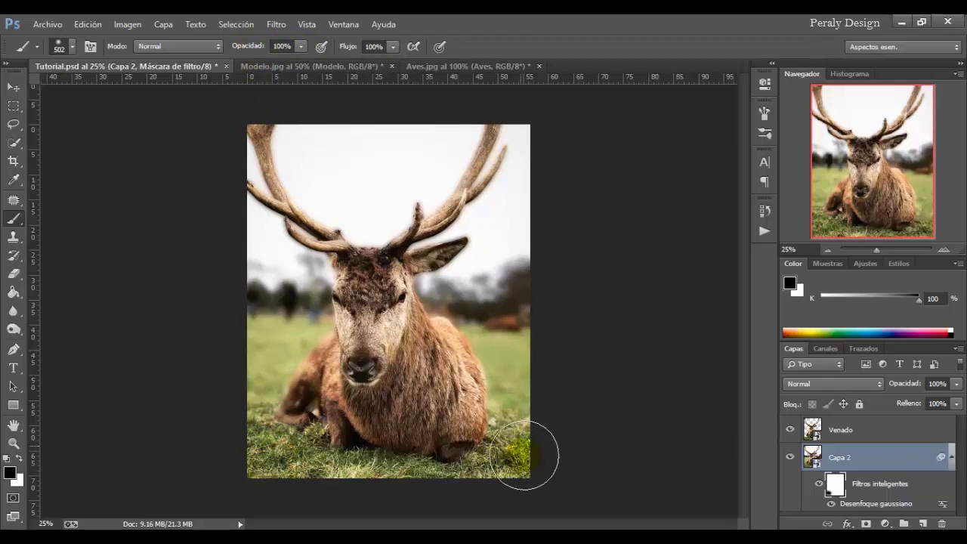
# With an 878 px brush, paint the bottom foreground grass sharp, then compare the blur on and off.
pyautogui.rightClick(428, 418)
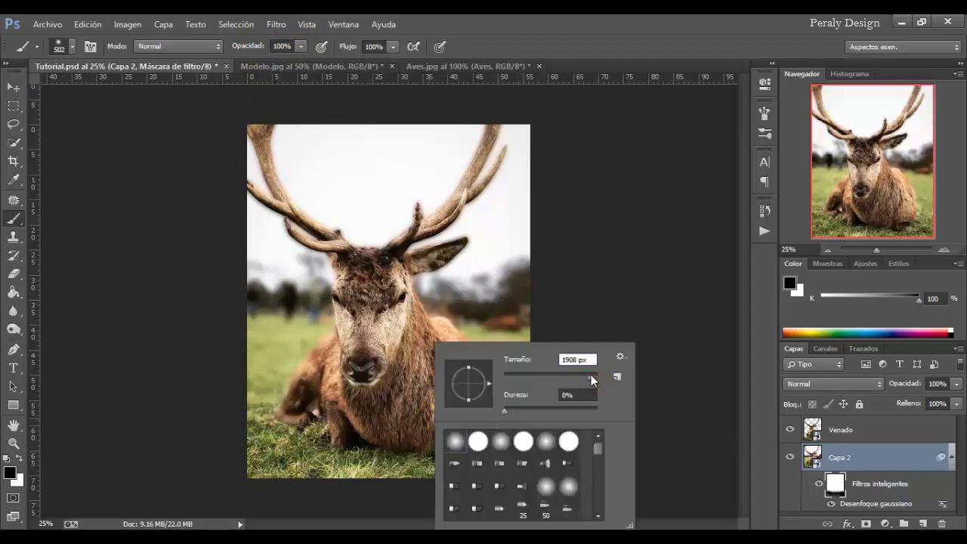
pyautogui.moveTo(590, 375); pyautogui.dragTo(590, 380)
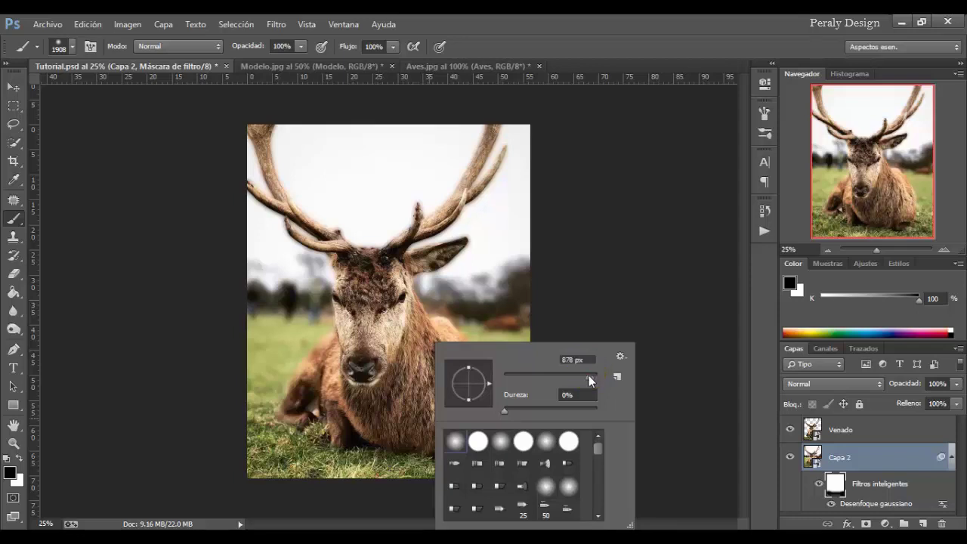
pyautogui.click(602, 387)
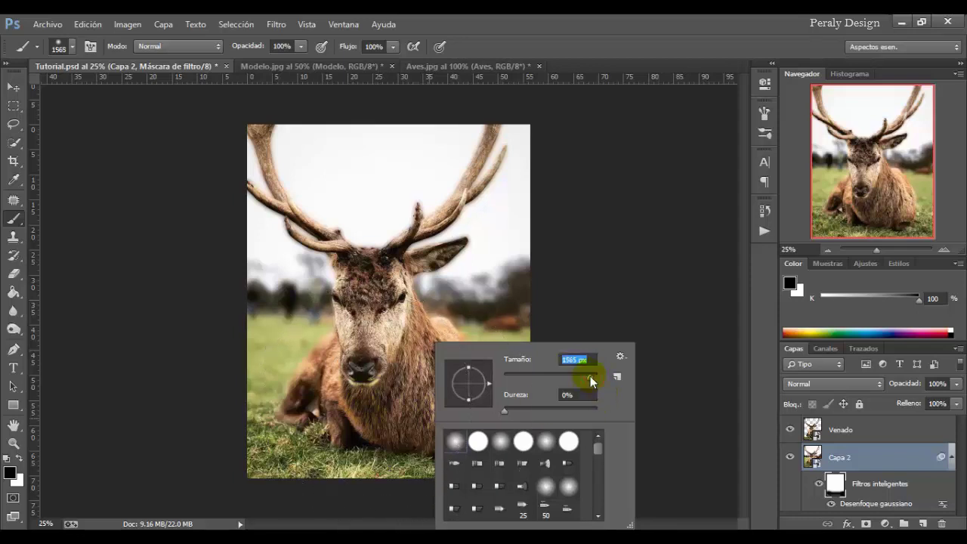
pyautogui.moveTo(590, 381); pyautogui.dragTo(586, 382)
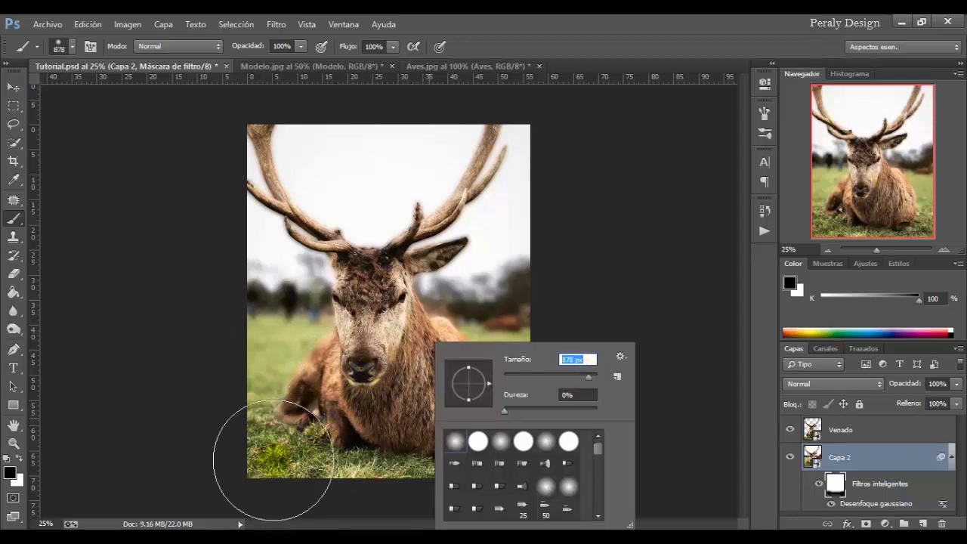
pyautogui.click(353, 462)
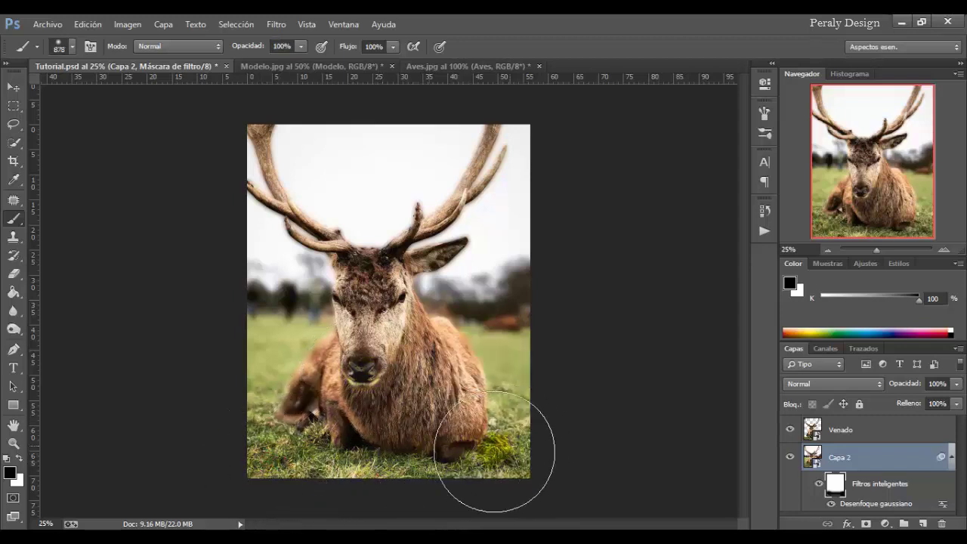
pyautogui.click(524, 459)
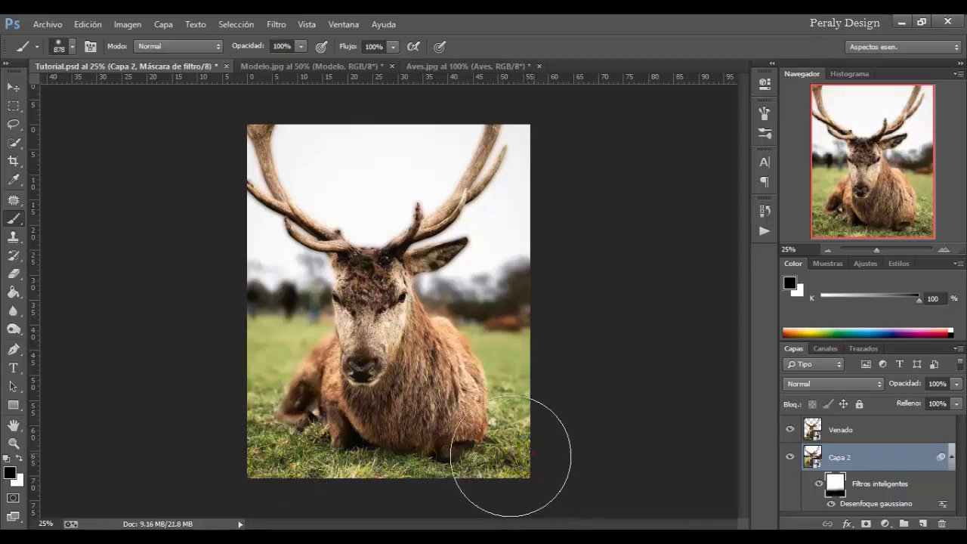
pyautogui.moveTo(531, 454); pyautogui.dragTo(311, 465)
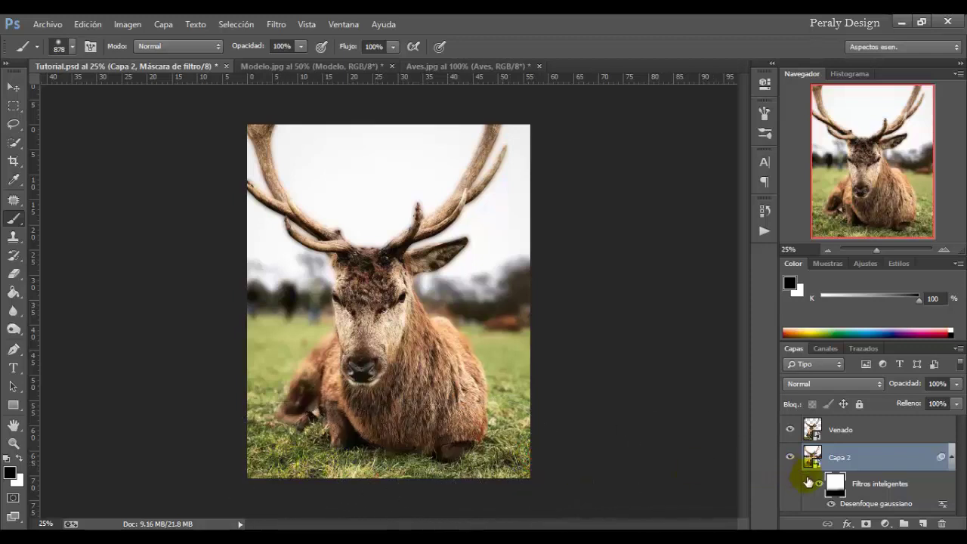
pyautogui.click(816, 487)
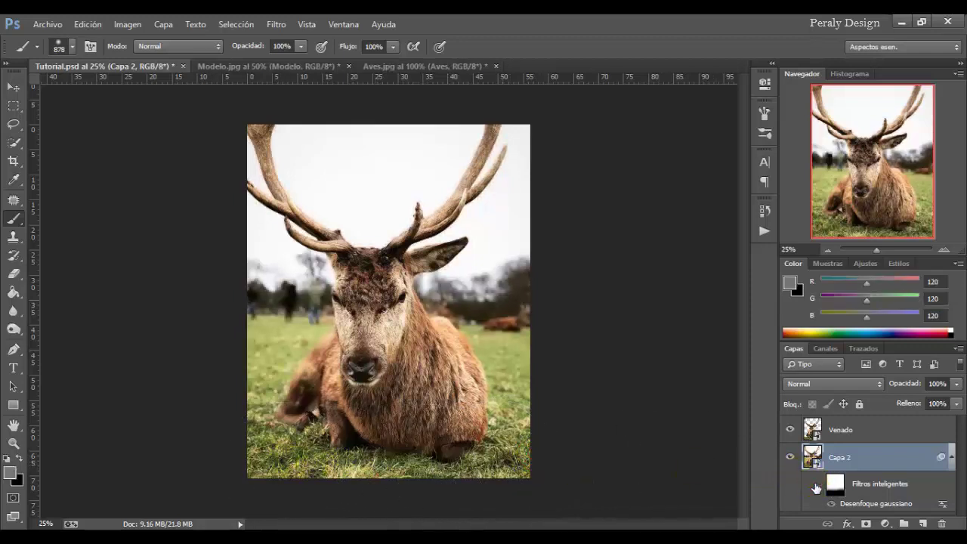
pyautogui.click(816, 487)
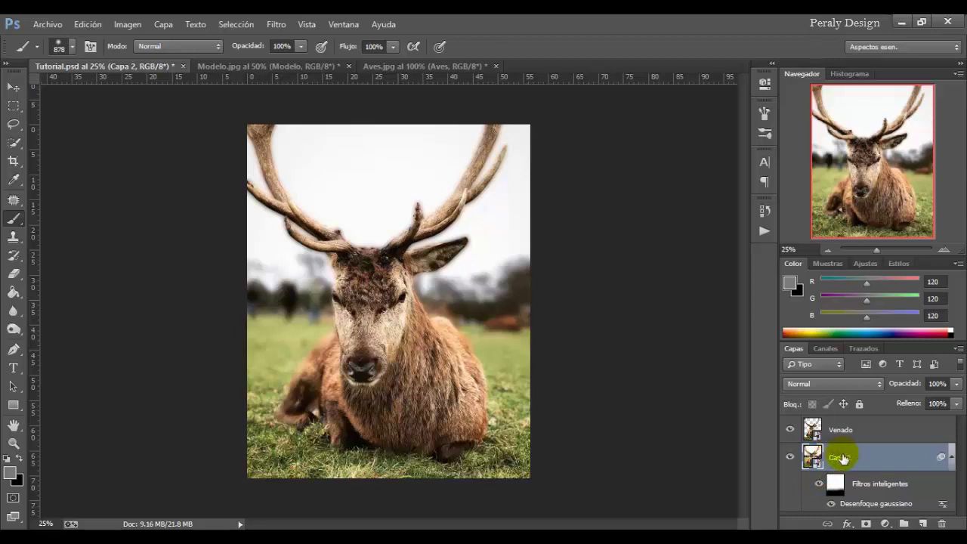
# Set the foreground colour to grey via its hex value.
pyautogui.click(10, 472)
pyautogui.click(710, 306)
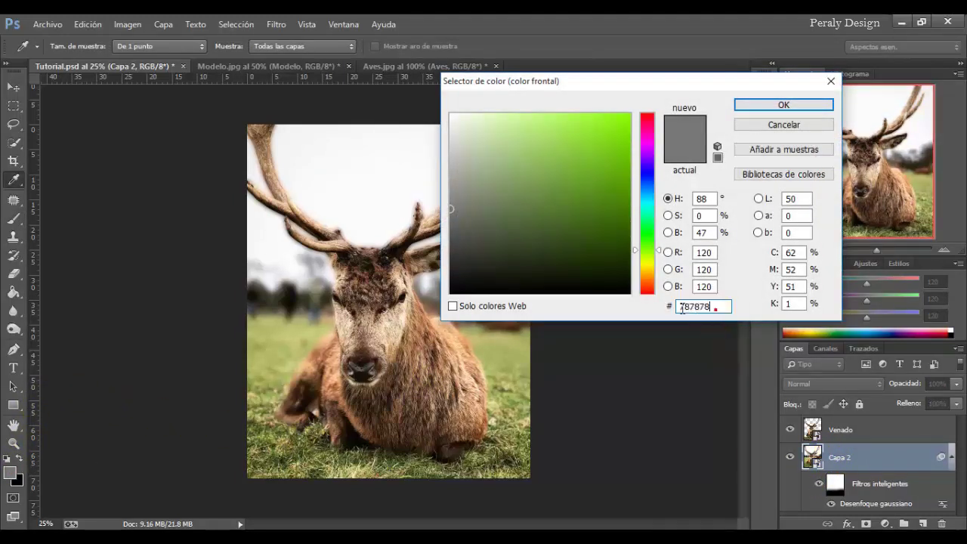
pyautogui.click(694, 308)
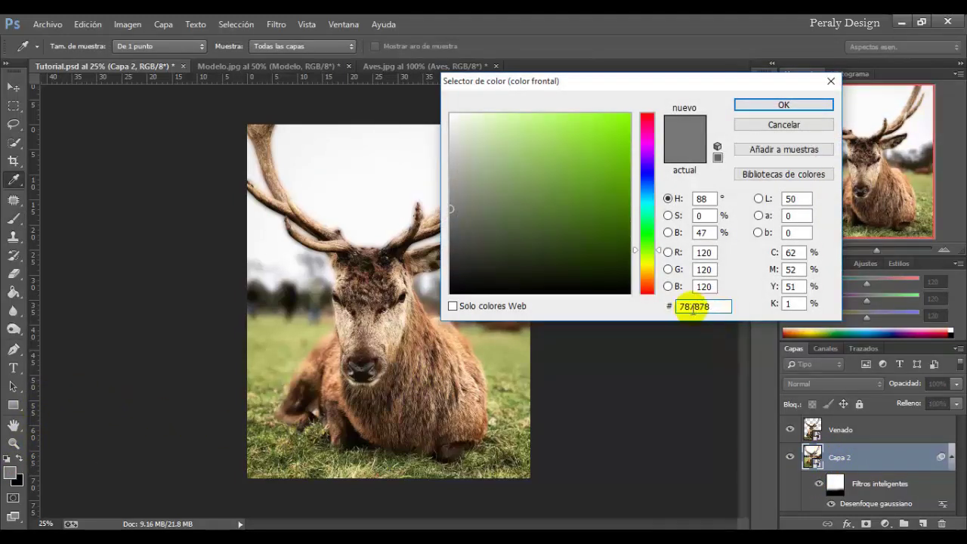
pyautogui.click(770, 102)
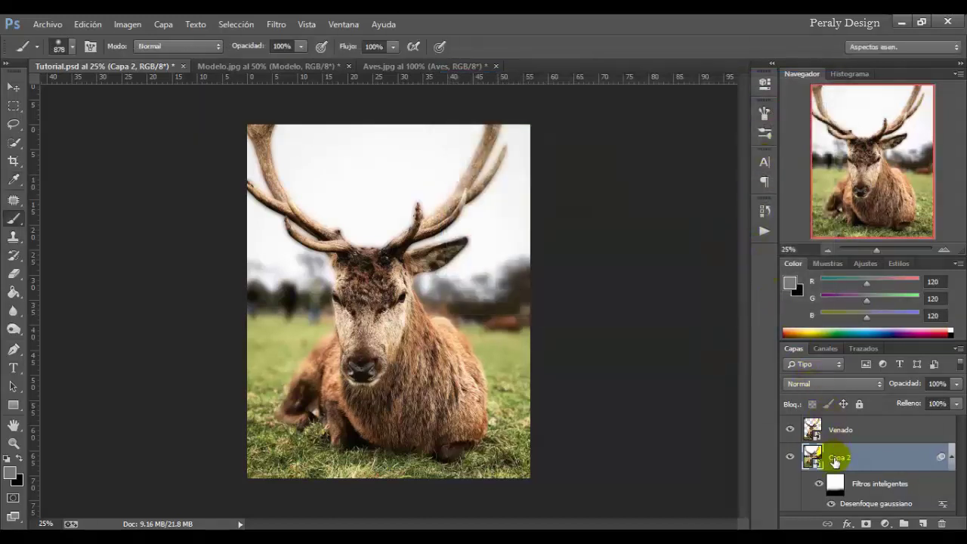
# Add an inverted Degradado fill layer, shifted lower over the fog and grass.
pyautogui.click(885, 524)
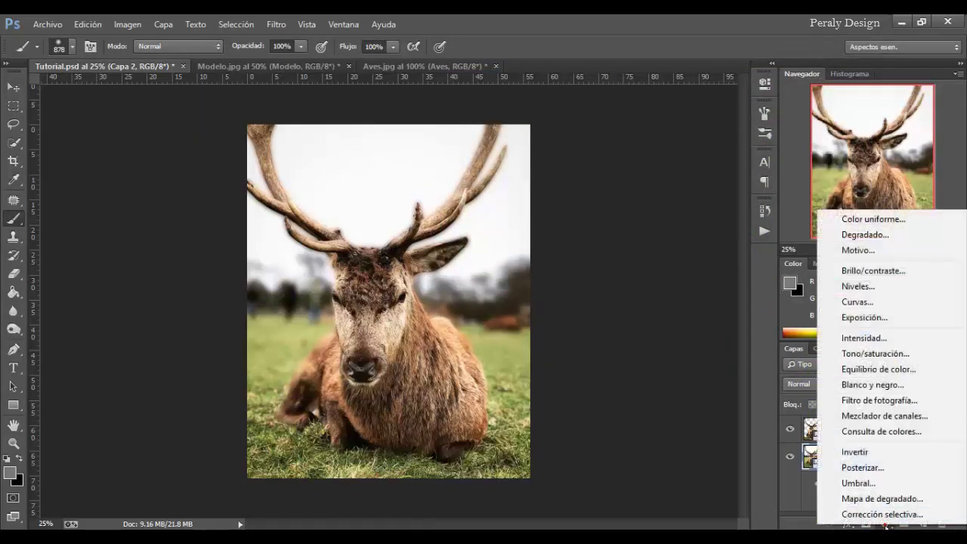
pyautogui.click(867, 234)
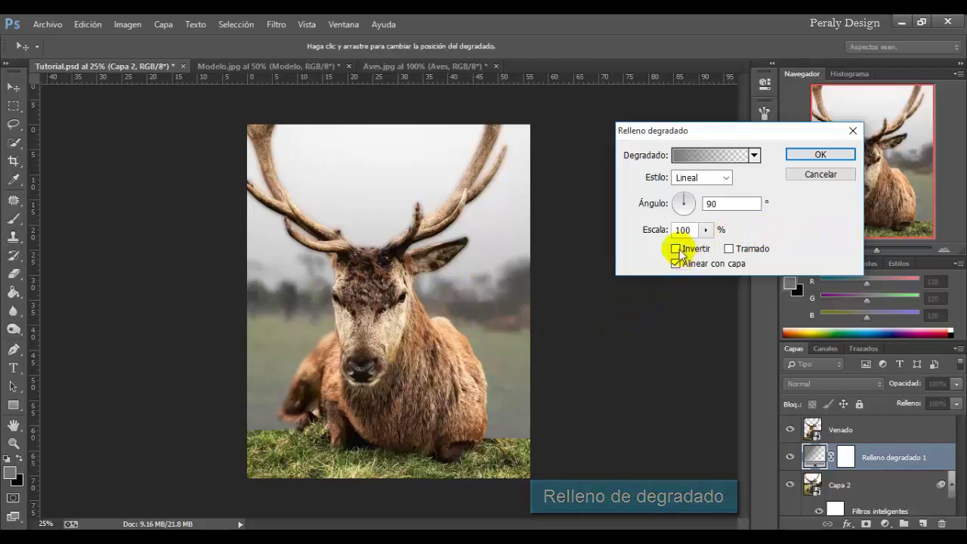
pyautogui.click(676, 249)
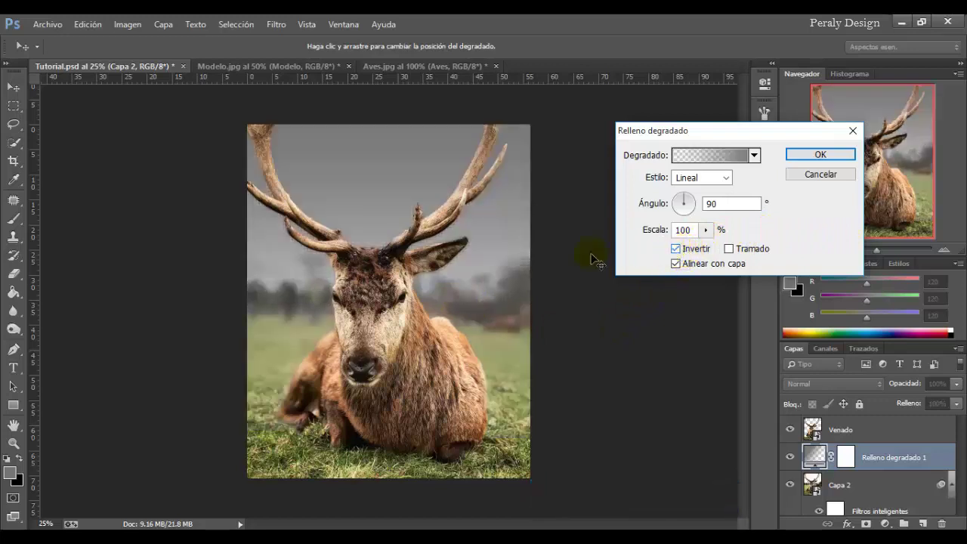
pyautogui.moveTo(492, 244)
pyautogui.mouseDown()
pyautogui.moveTo(507, 364)
pyautogui.moveTo(500, 319)
pyautogui.moveTo(507, 325)
pyautogui.mouseUp()
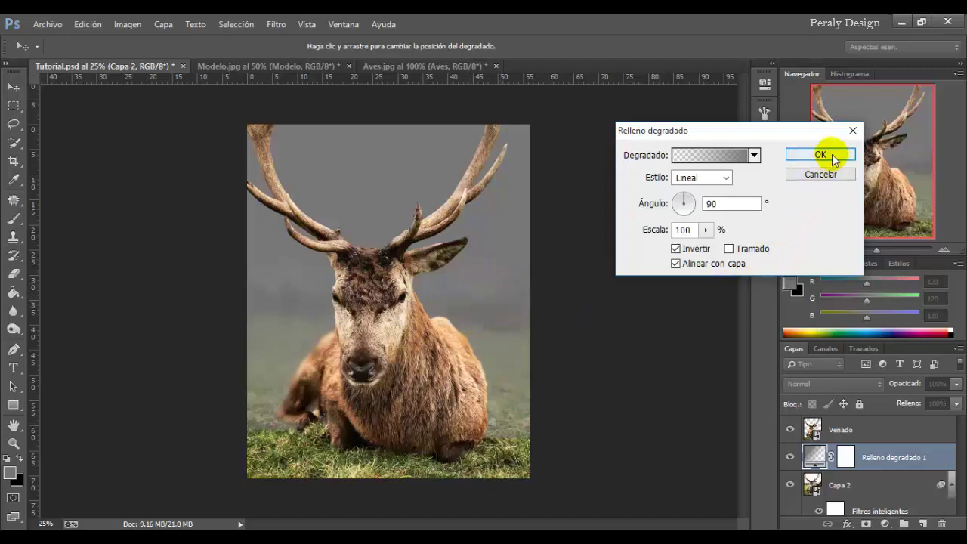
pyautogui.click(809, 158)
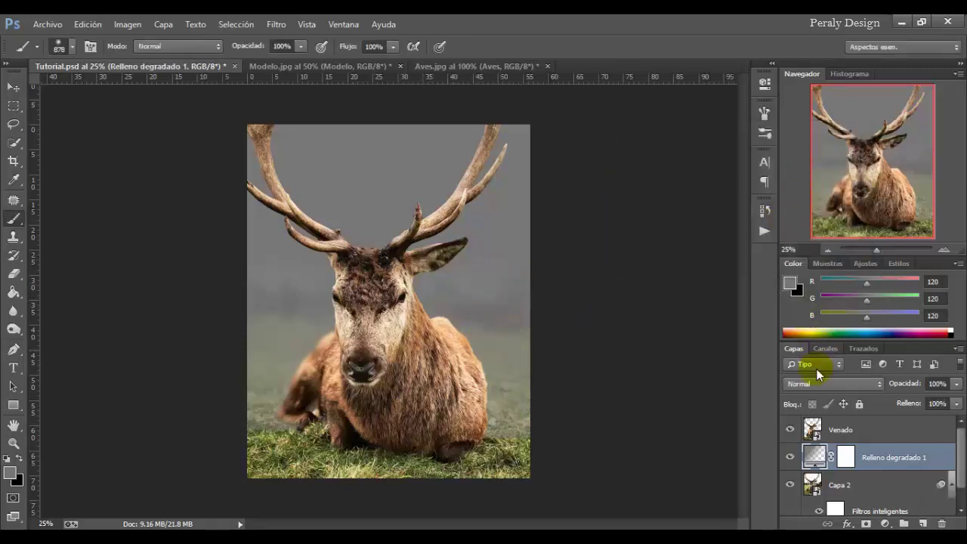
# Paint black on the Relleno degradado 1 mask along the bottom with a 1221 px brush.
pyautogui.click(846, 457)
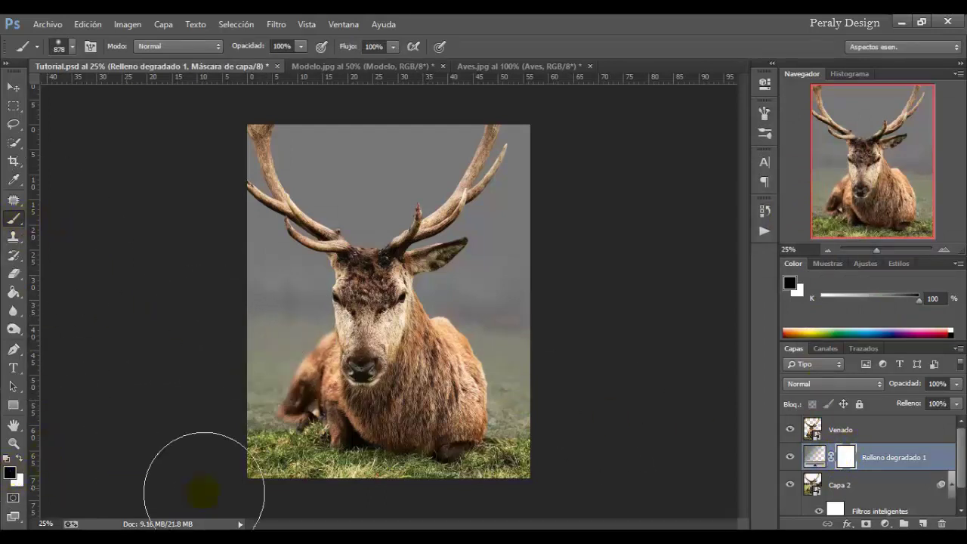
pyautogui.moveTo(204, 492)
pyautogui.mouseDown()
pyautogui.moveTo(255, 463)
pyautogui.moveTo(458, 471)
pyautogui.moveTo(492, 460)
pyautogui.moveTo(461, 466)
pyautogui.mouseUp()
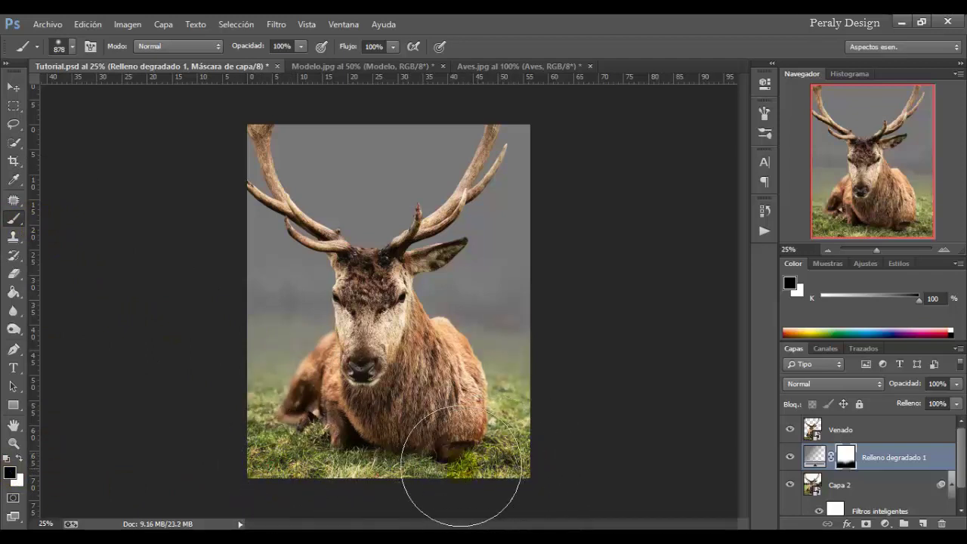
pyautogui.rightClick(423, 403)
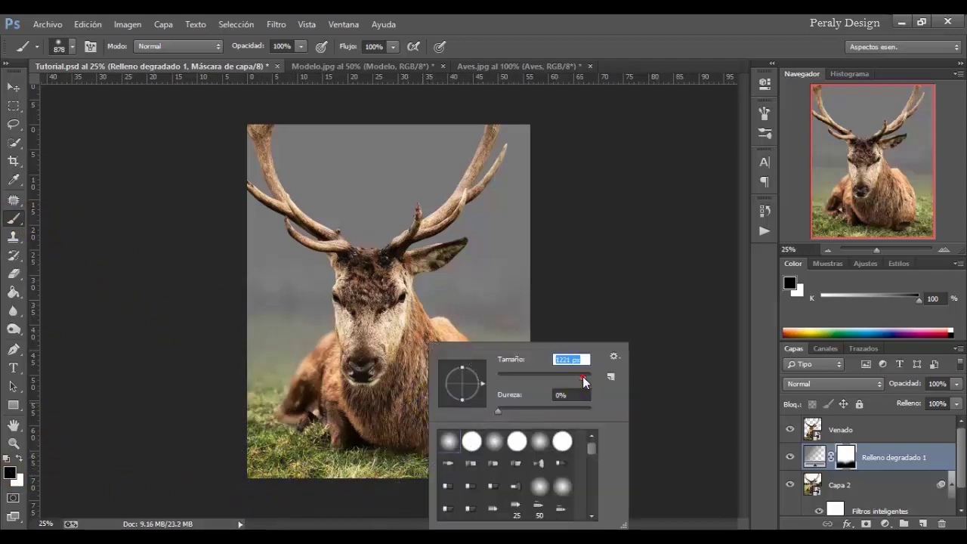
pyautogui.moveTo(583, 378); pyautogui.dragTo(584, 377)
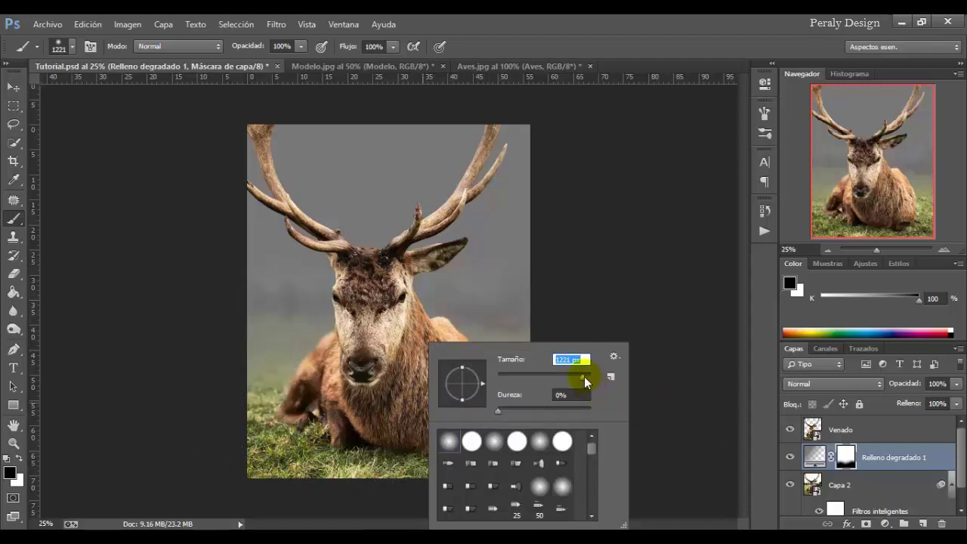
pyautogui.click(275, 463)
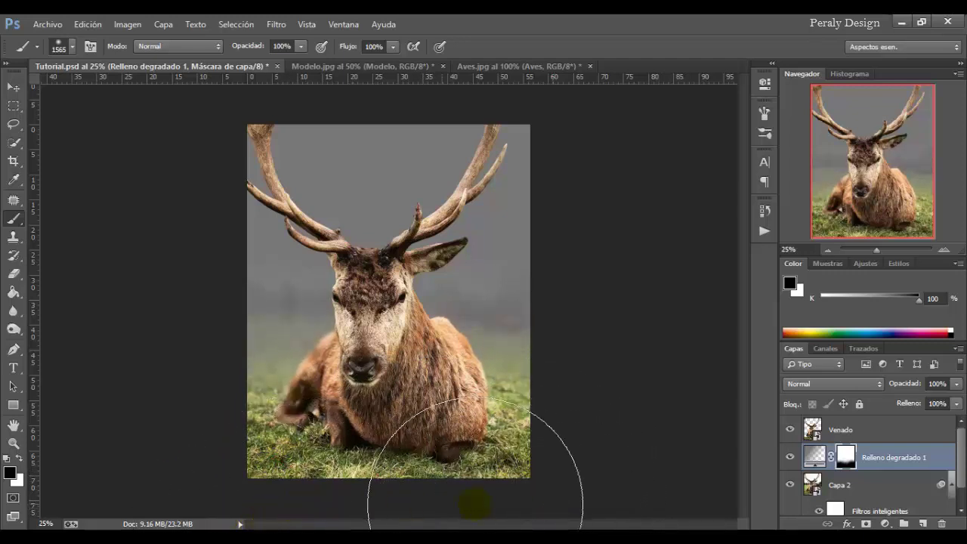
pyautogui.click(790, 458)
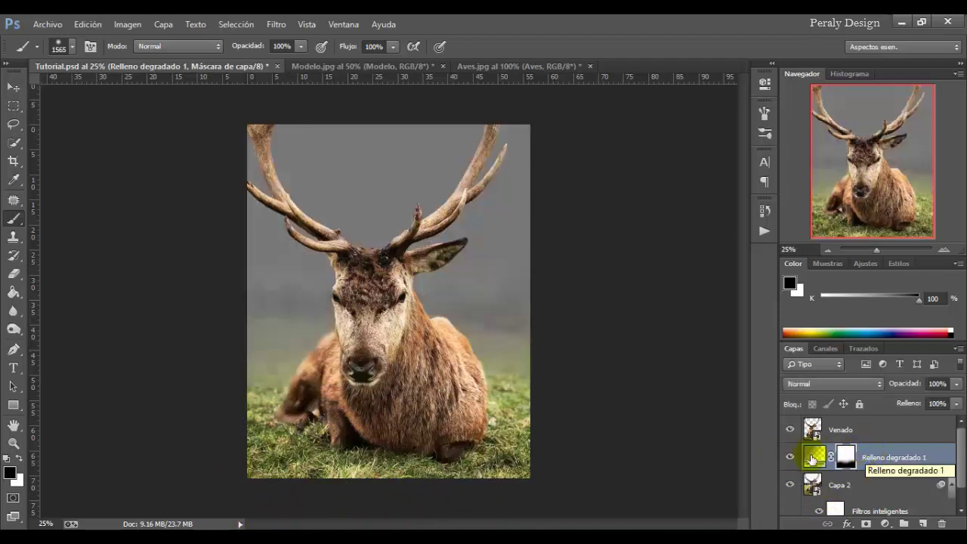
# Flip the Nubes clouds vertically, scale them up and move them to fill the sky.
pyautogui.press('v')
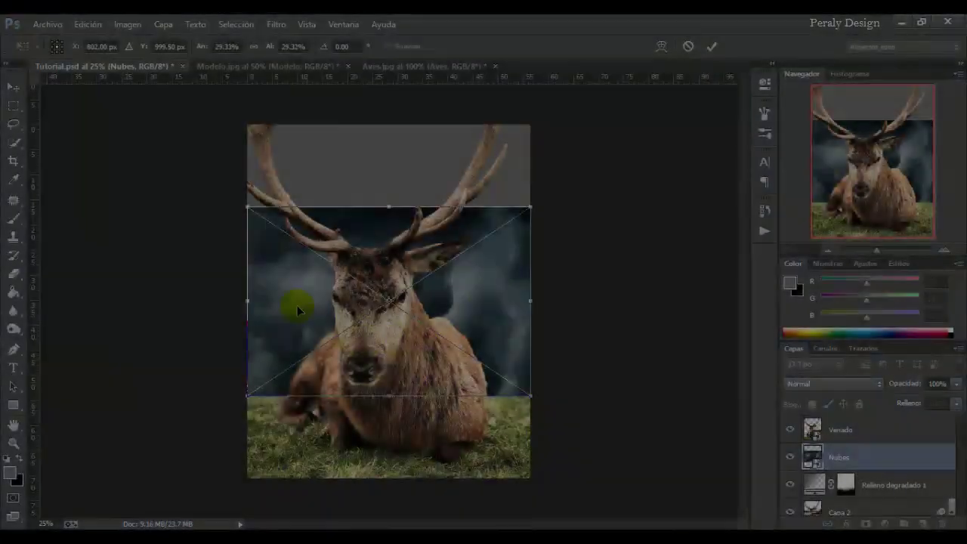
pyautogui.rightClick(456, 302)
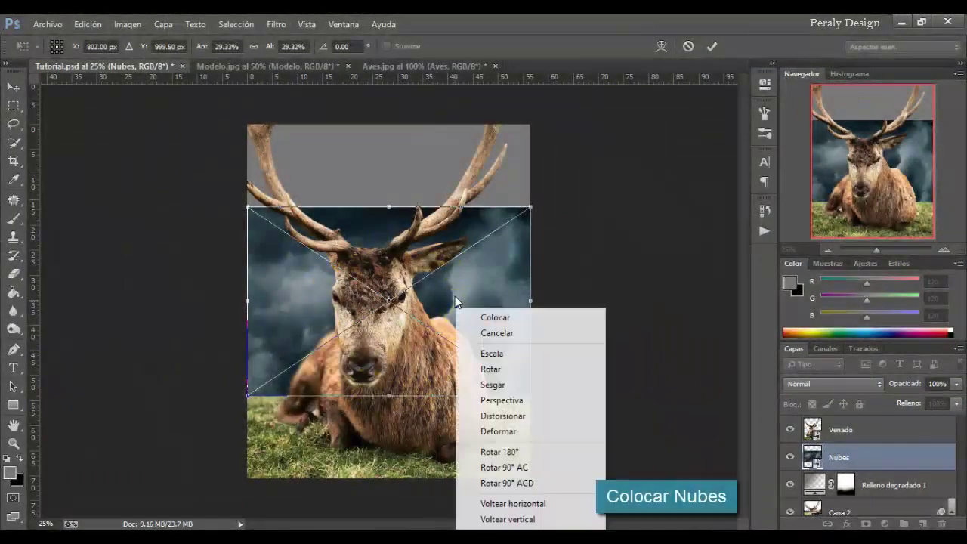
pyautogui.click(508, 519)
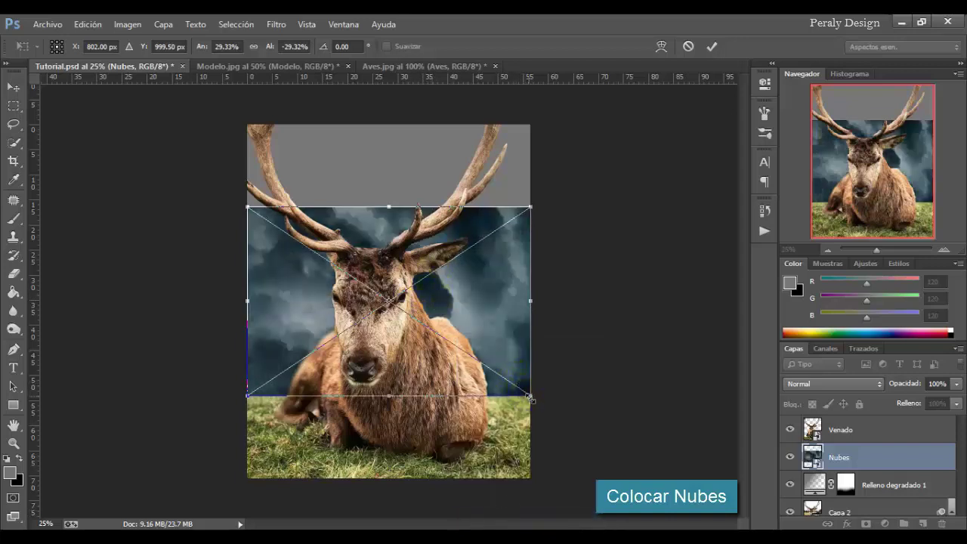
pyautogui.moveTo(529, 396)
pyautogui.mouseDown()
pyautogui.moveTo(685, 508)
pyautogui.moveTo(639, 488)
pyautogui.mouseUp()
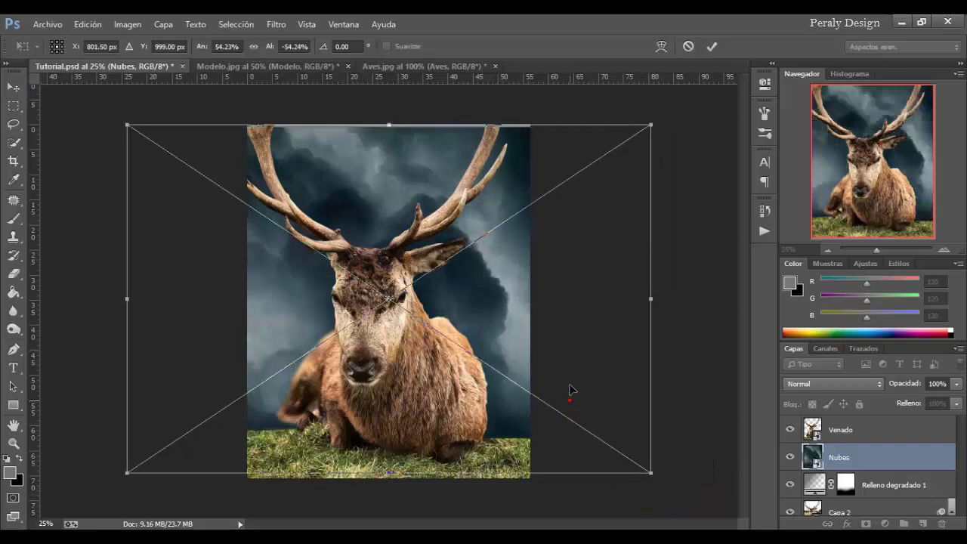
pyautogui.moveTo(570, 389)
pyautogui.mouseDown()
pyautogui.moveTo(567, 369)
pyautogui.moveTo(566, 389)
pyautogui.mouseUp()
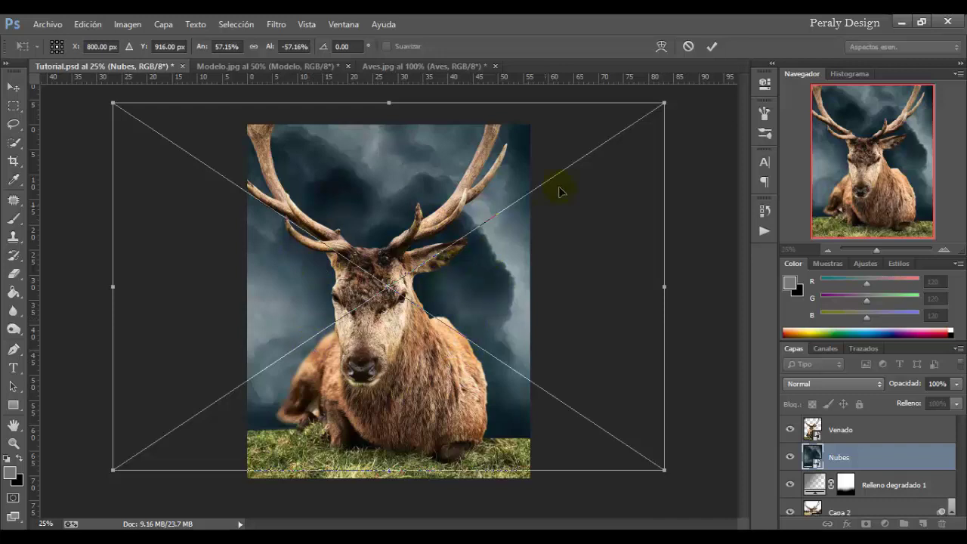
pyautogui.click(711, 47)
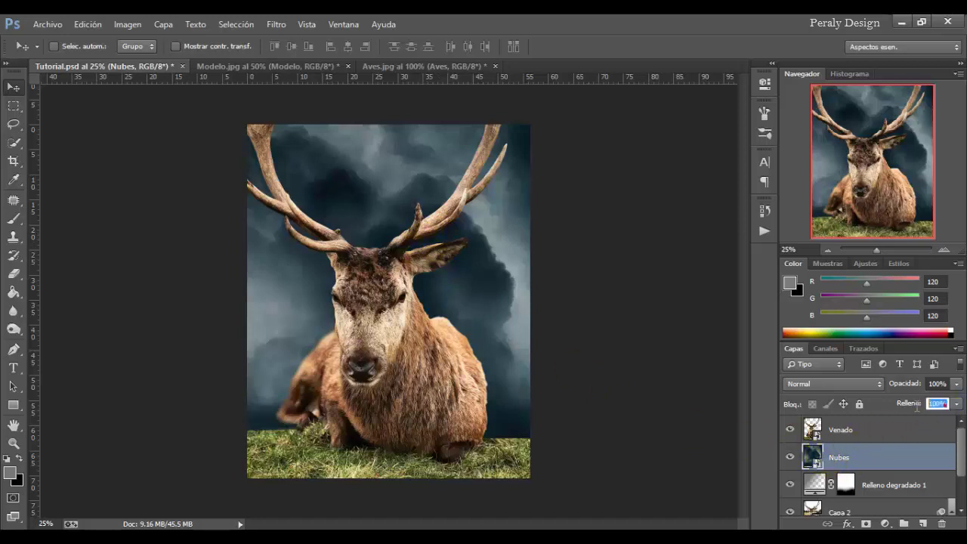
pyautogui.click(938, 404)
# Set the Nubes layer fill to 40% and add a layer mask to it.
pyautogui.write('40')
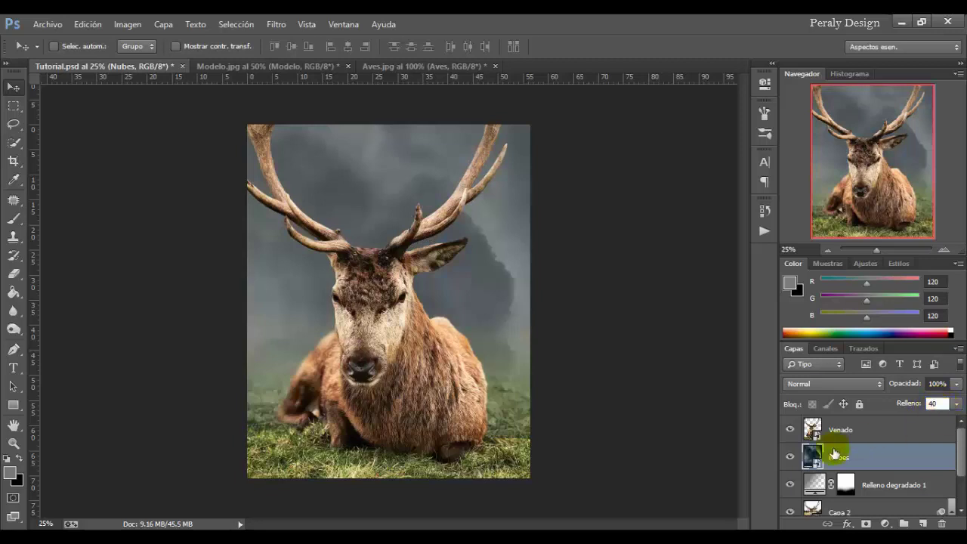
pyautogui.click(790, 458)
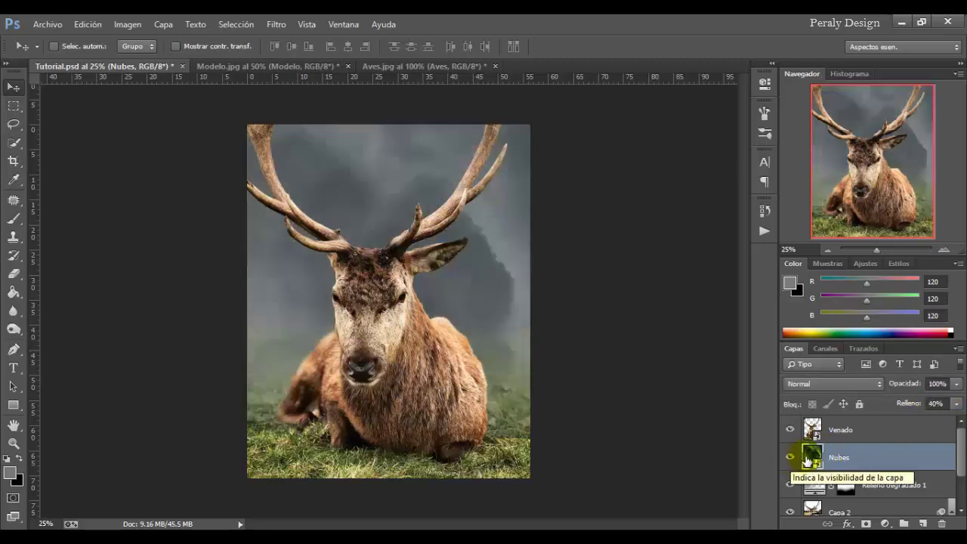
pyautogui.click(866, 524)
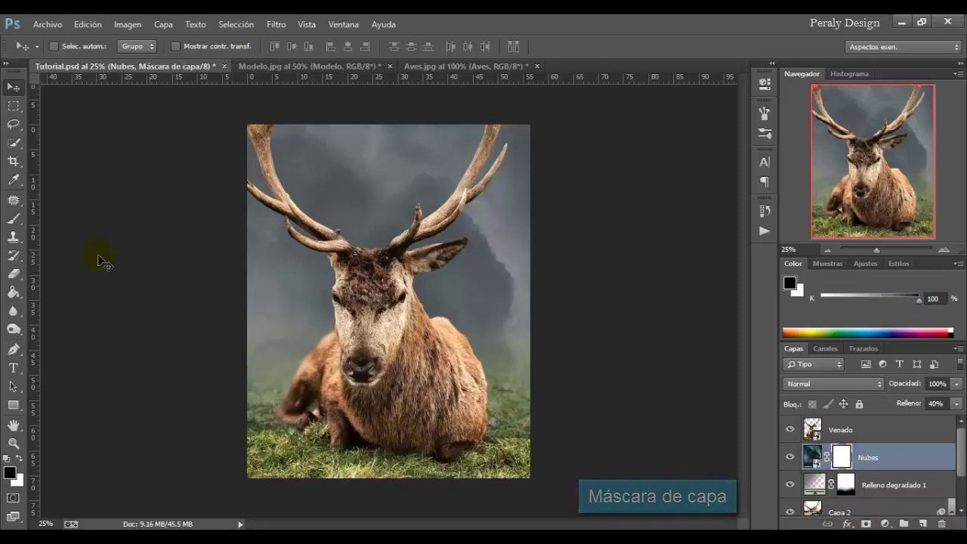
# Brush black at 1221 px along the bottom of the Nubes mask, then check the blend.
pyautogui.click(14, 219)
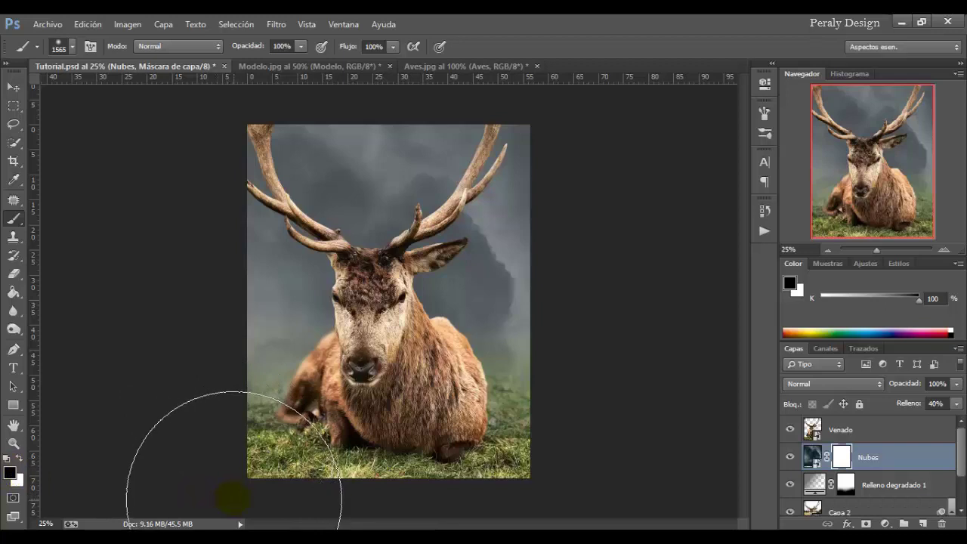
pyautogui.rightClick(357, 345)
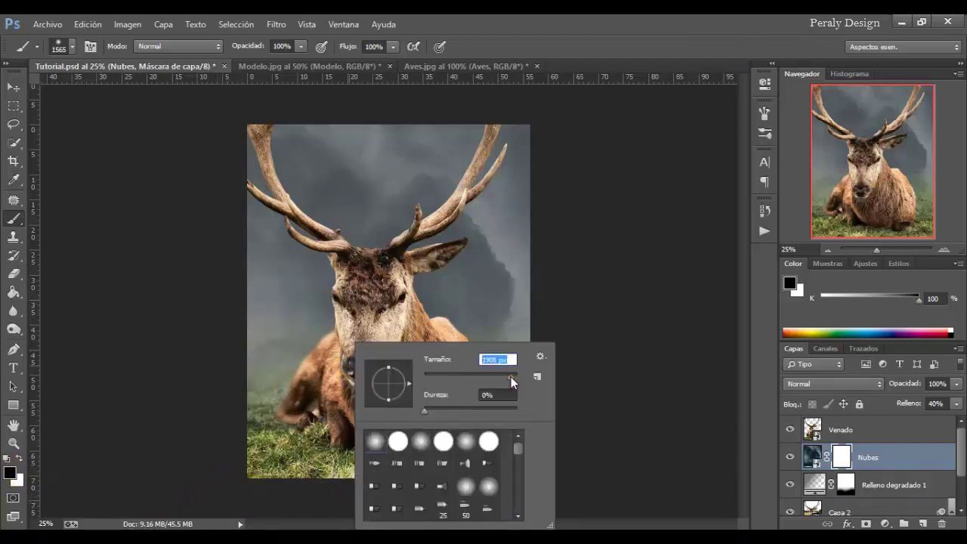
pyautogui.click(219, 454)
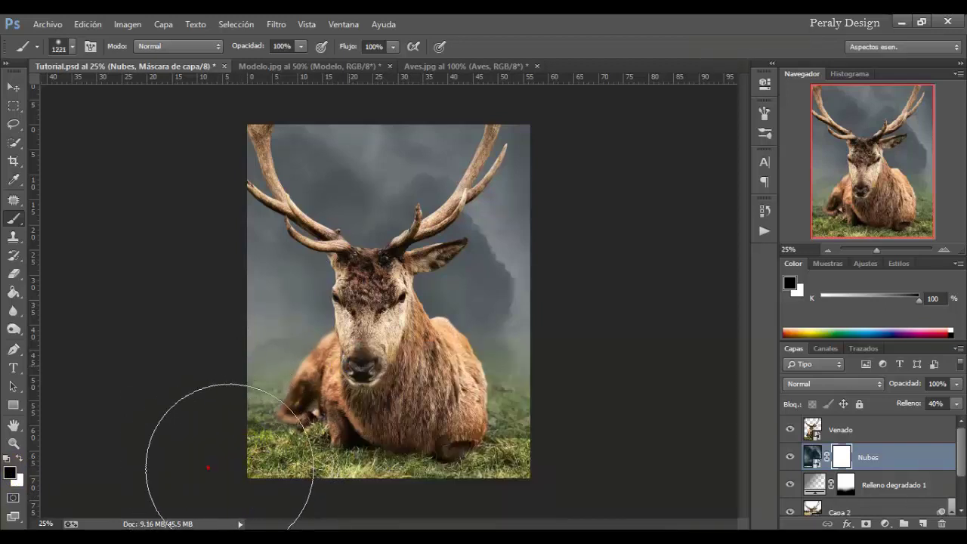
pyautogui.click(521, 468)
pyautogui.moveTo(521, 470); pyautogui.dragTo(488, 513)
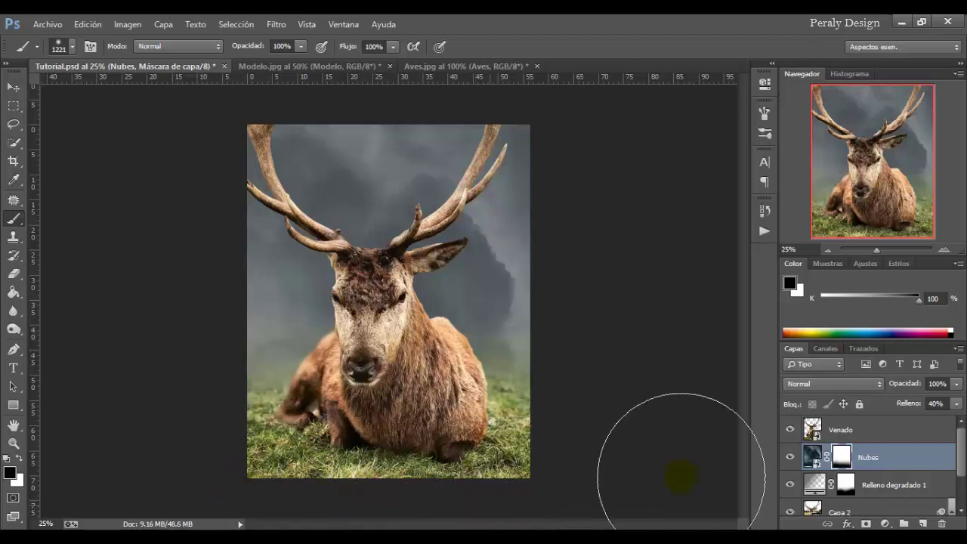
pyautogui.click(788, 461)
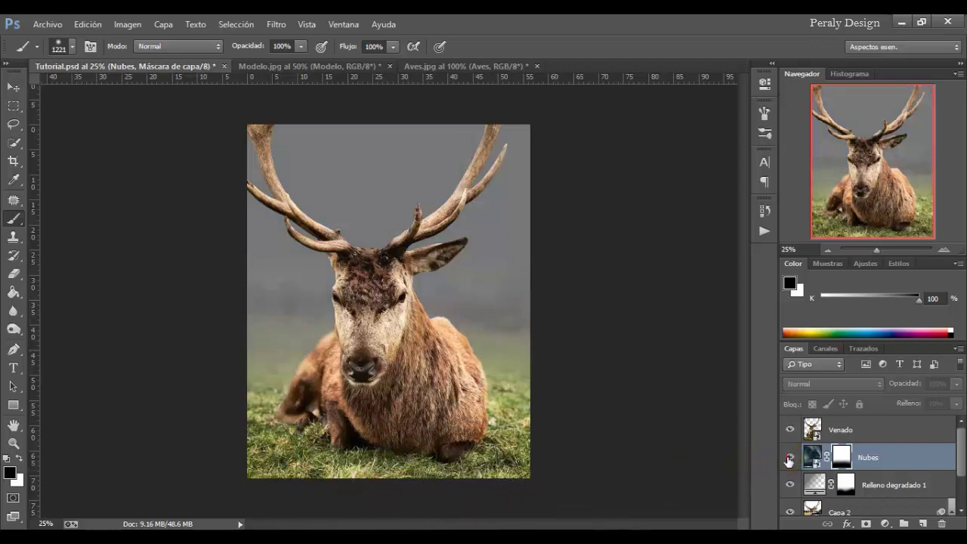
pyautogui.click(789, 458)
pyautogui.click(810, 457)
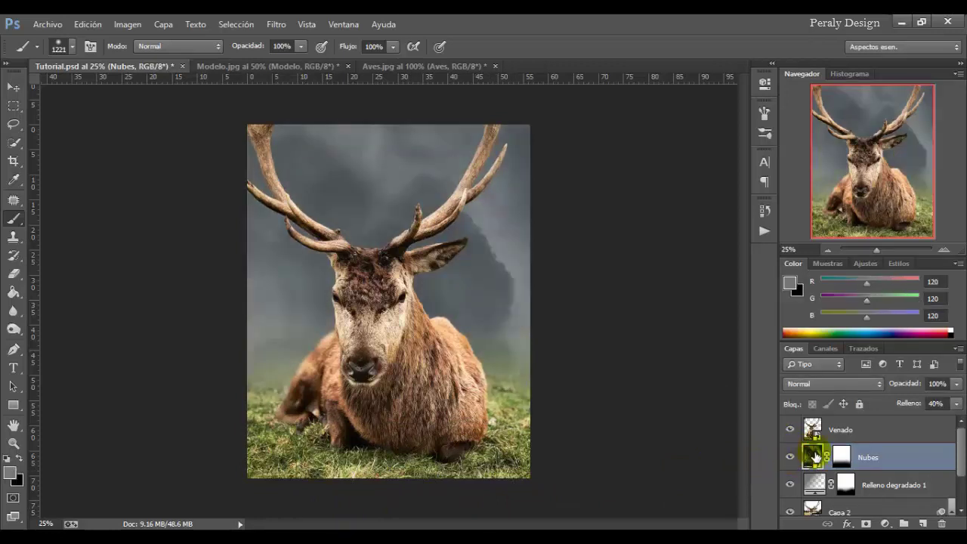
# Apply an 8-pixel Gaussian Blur smart filter to the Nubes clouds.
pyautogui.click(275, 29)
pyautogui.moveTo(296, 181)
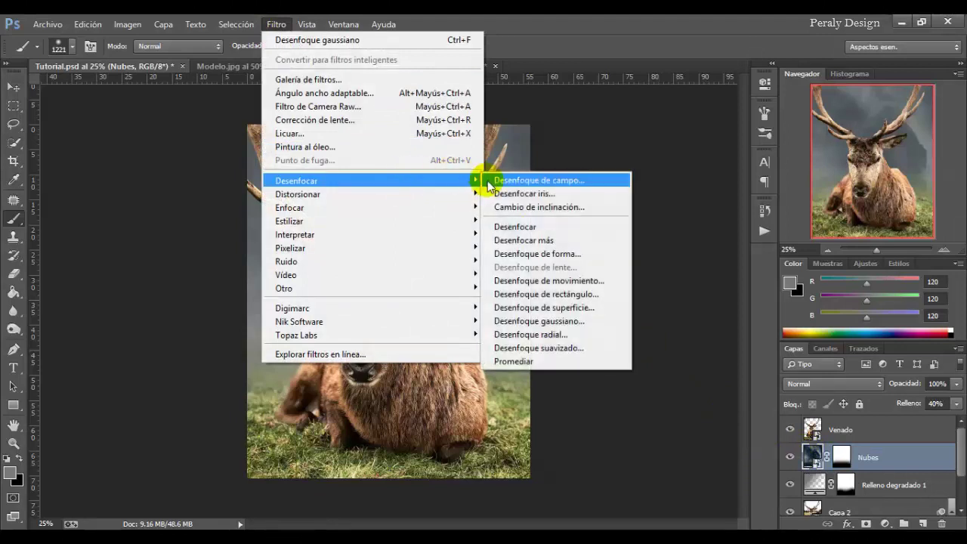
pyautogui.click(538, 321)
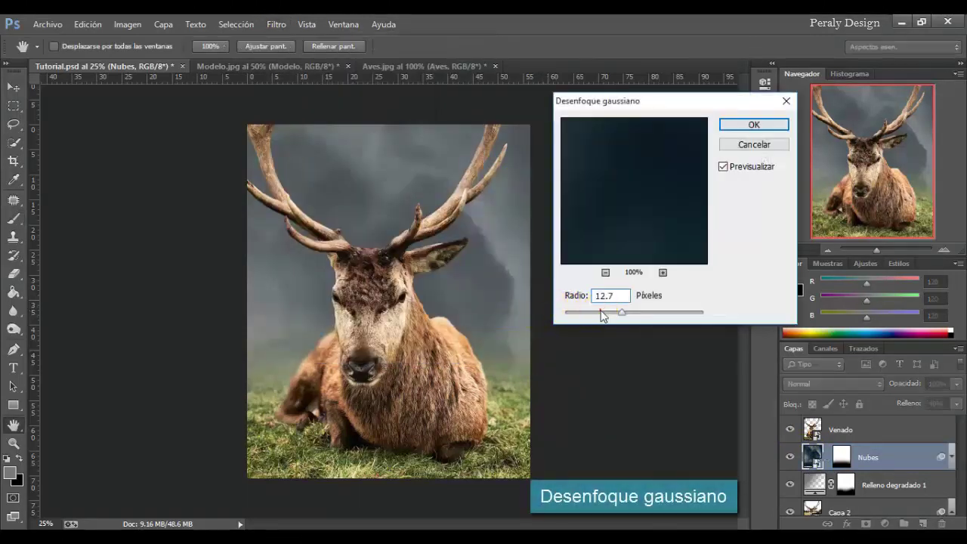
pyautogui.moveTo(607, 318); pyautogui.dragTo(612, 317)
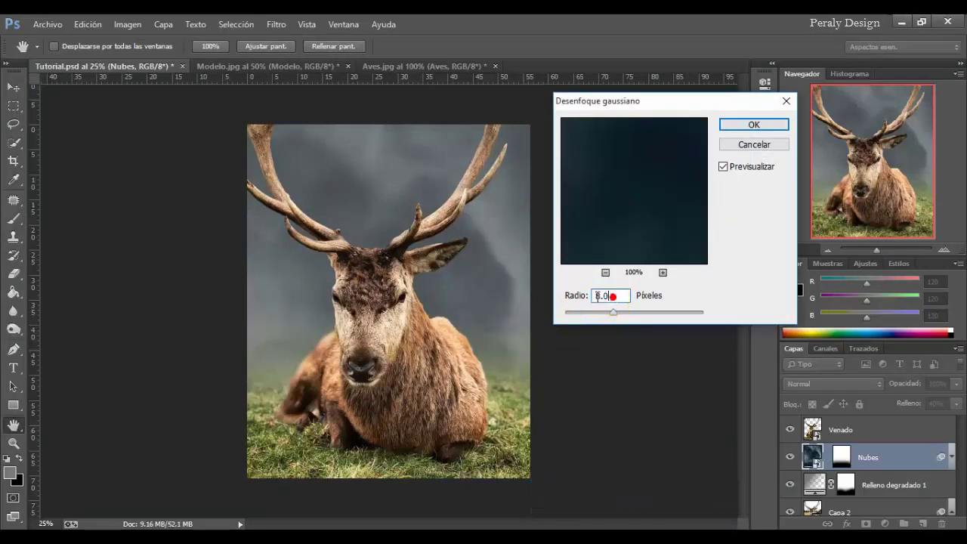
pyautogui.click(754, 125)
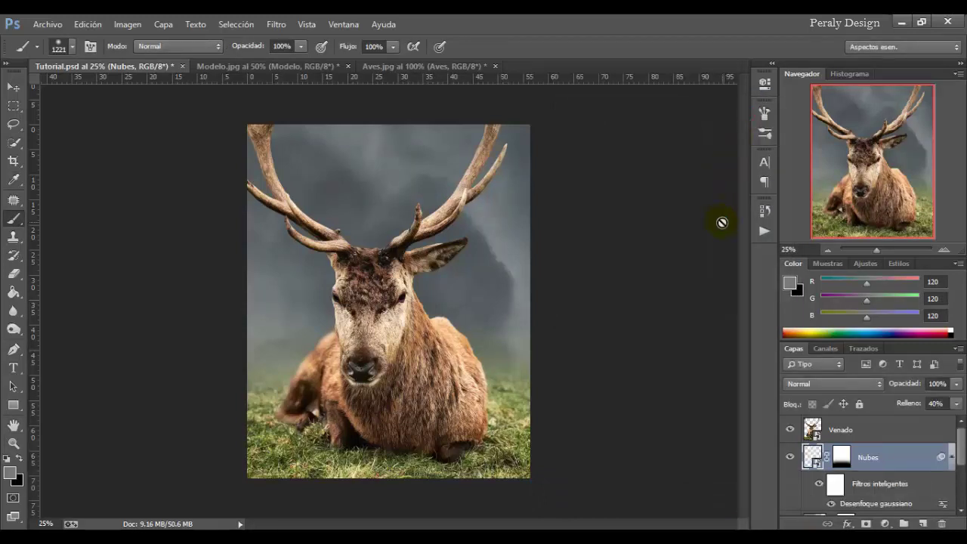
# Toggle the clouds' blur smart filter off to compare with and without it.
pyautogui.scroll(-1, 876, 461)
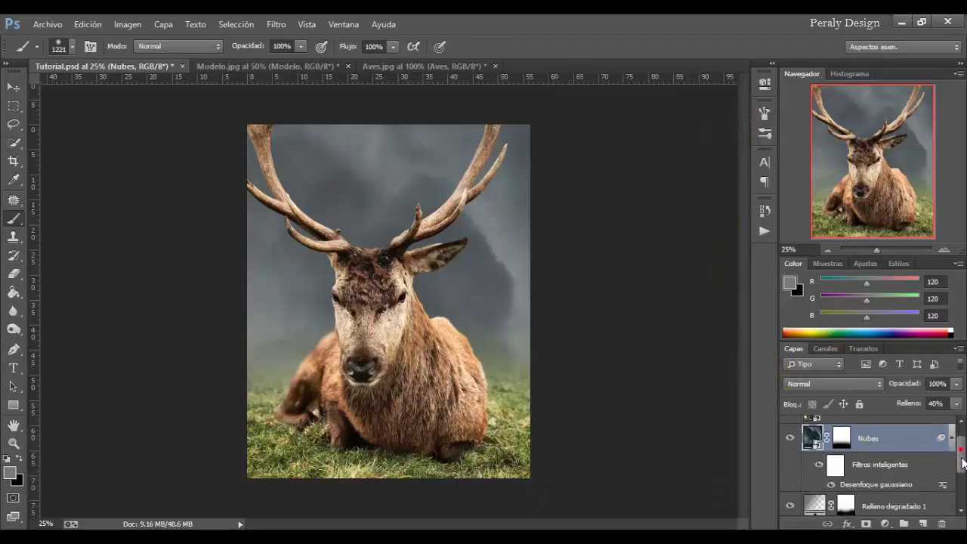
pyautogui.click(820, 469)
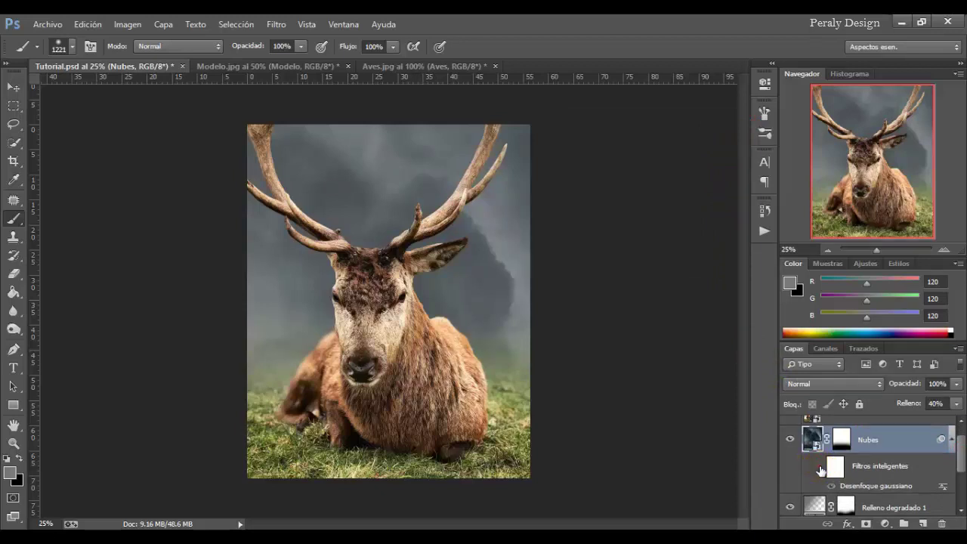
pyautogui.scroll(1, 869, 459)
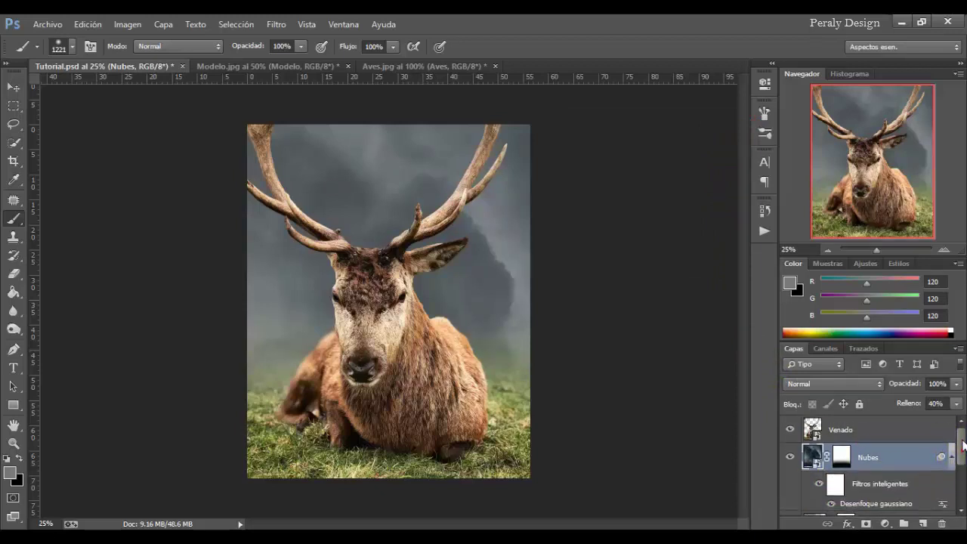
pyautogui.click(885, 523)
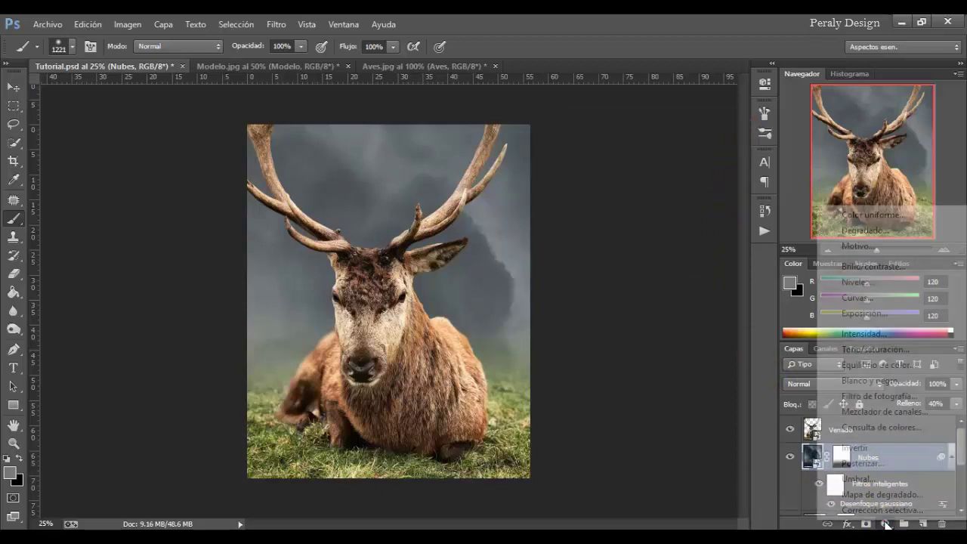
# Add a Color Balance clipped to Nubes with midtones Cyan-Red +24 and Yellow-Blue −64.
pyautogui.click(889, 366)
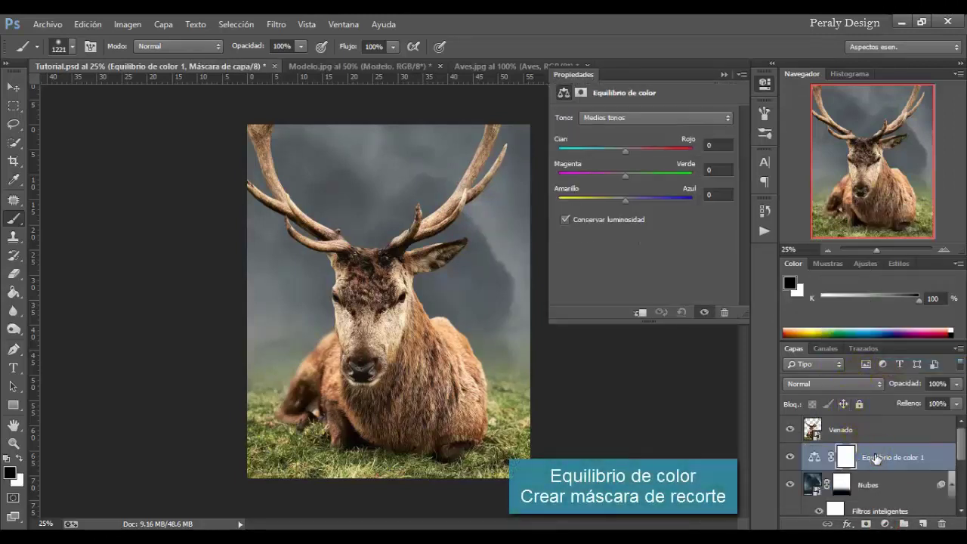
pyautogui.rightClick(875, 458)
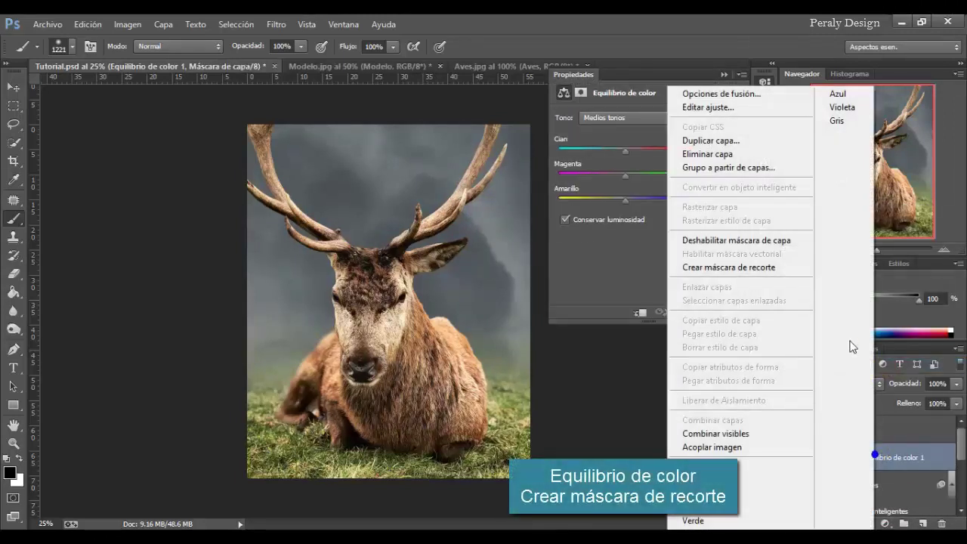
pyautogui.click(736, 270)
pyautogui.moveTo(624, 149); pyautogui.dragTo(642, 153)
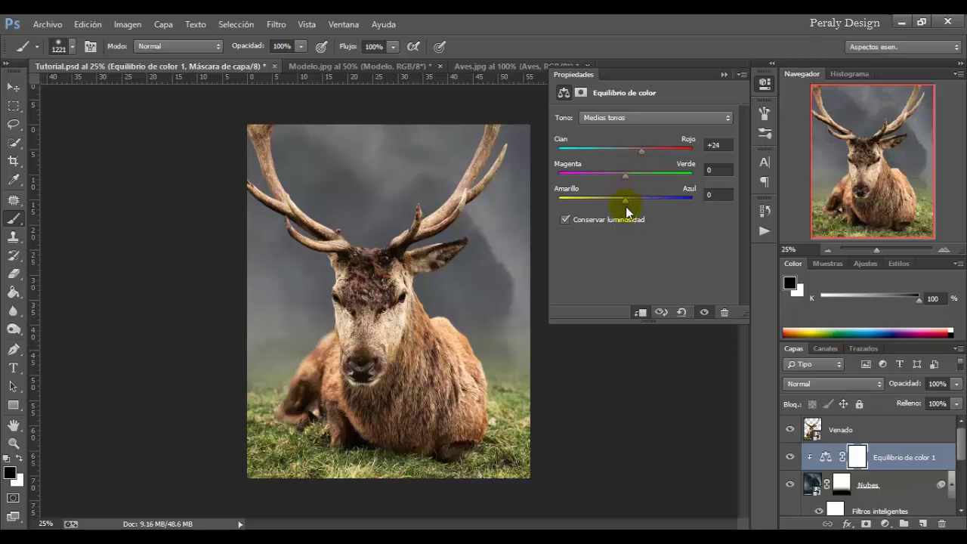
pyautogui.moveTo(625, 198); pyautogui.dragTo(582, 194)
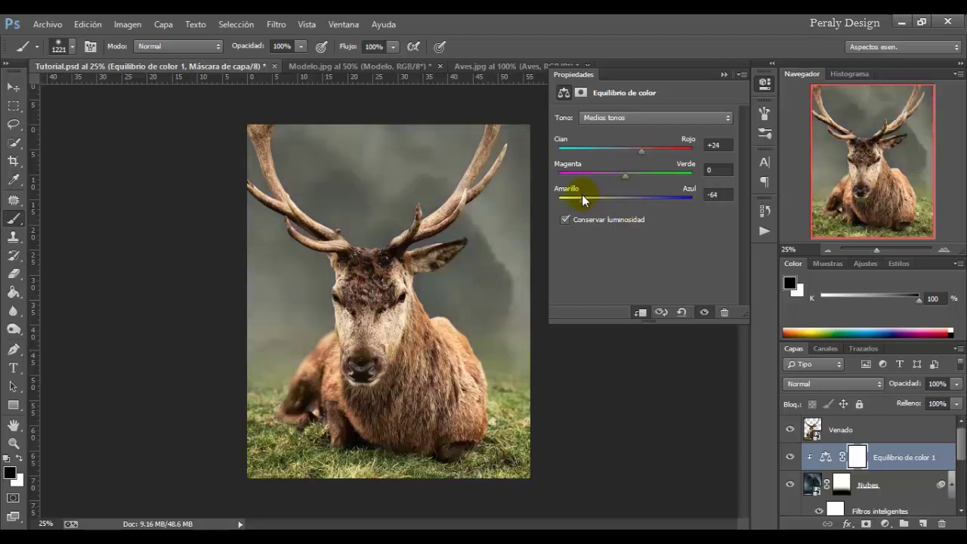
pyautogui.click(724, 195)
pyautogui.click(791, 462)
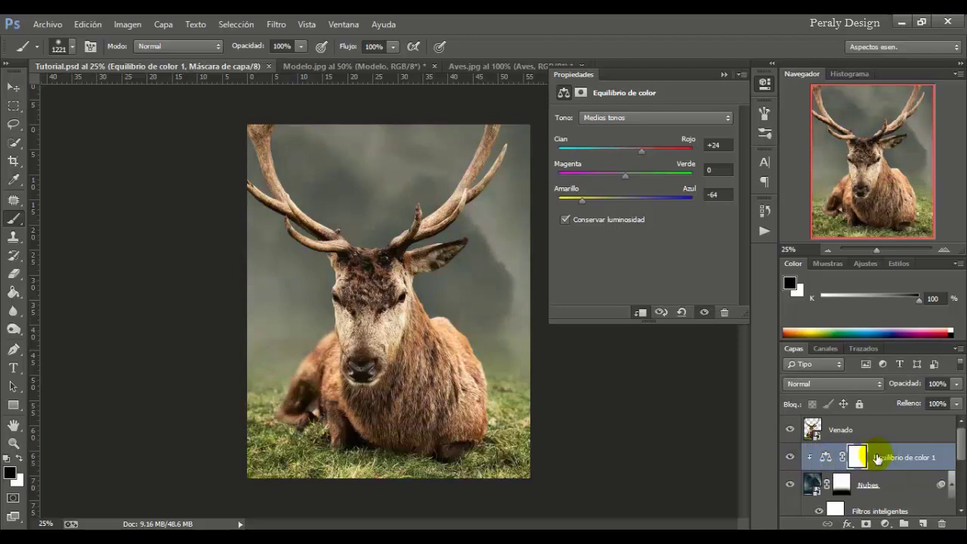
pyautogui.click(724, 74)
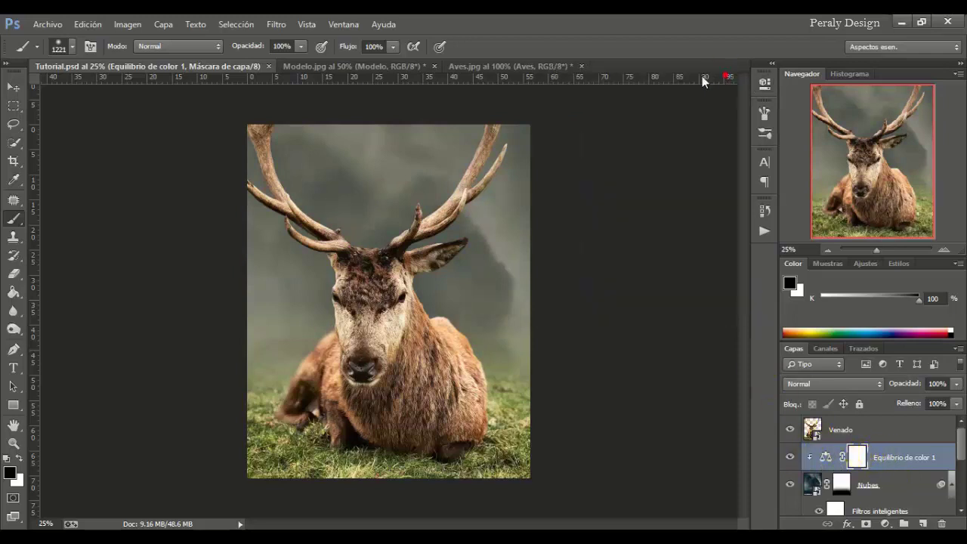
# In Aves.jpg, hide the grey Fondo background so only the birds show.
pyautogui.click(466, 68)
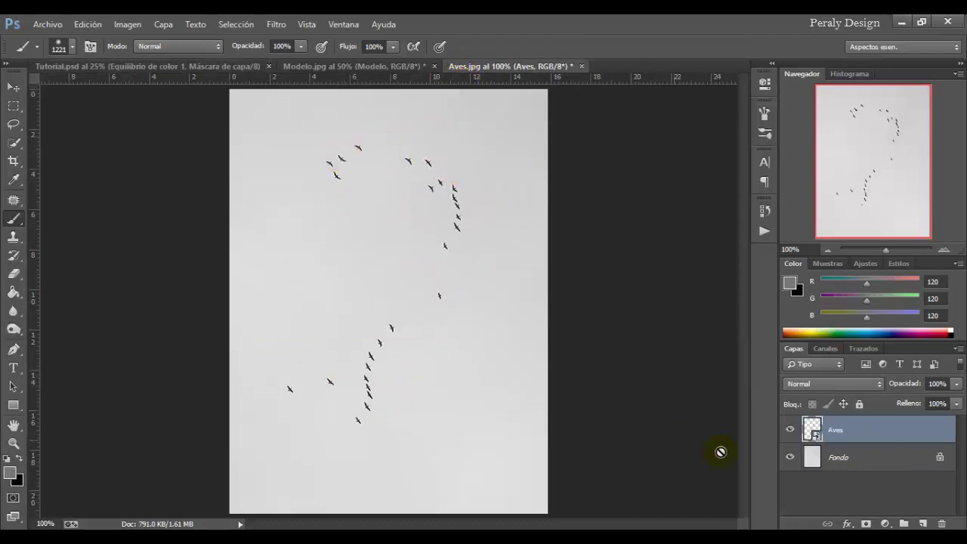
pyautogui.click(788, 457)
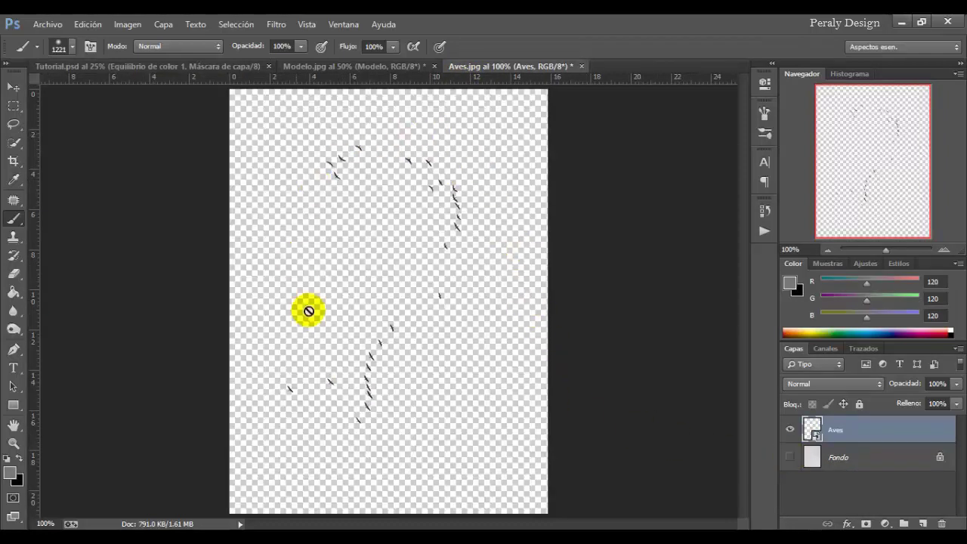
pyautogui.click(789, 457)
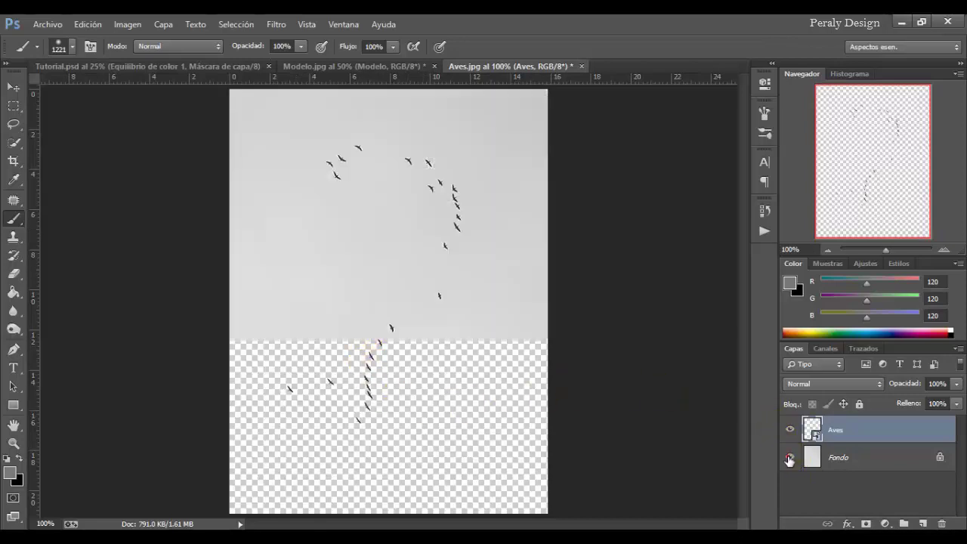
pyautogui.click(789, 458)
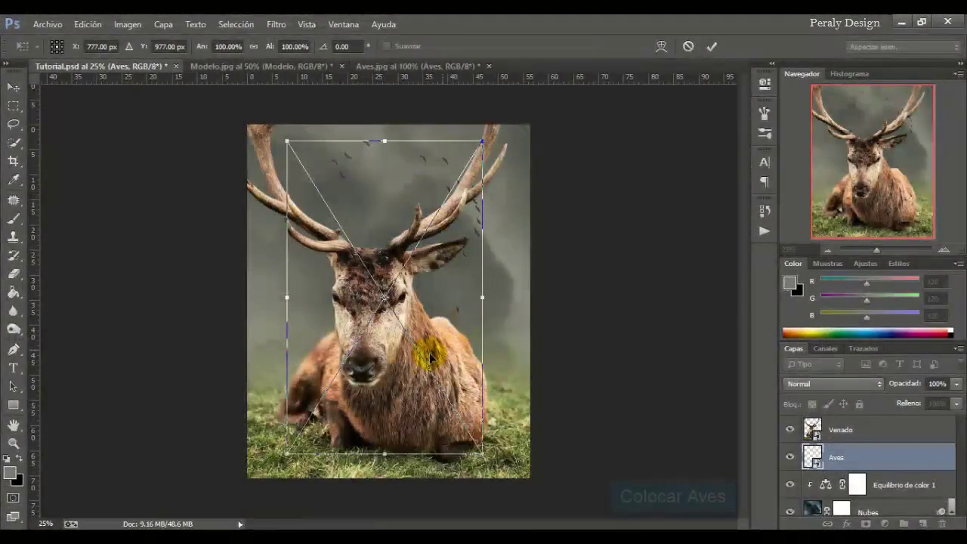
# Scale the Aves flock to about 64%, place it in the sky between the antlers, and commit.
pyautogui.moveTo(464, 423); pyautogui.dragTo(456, 411)
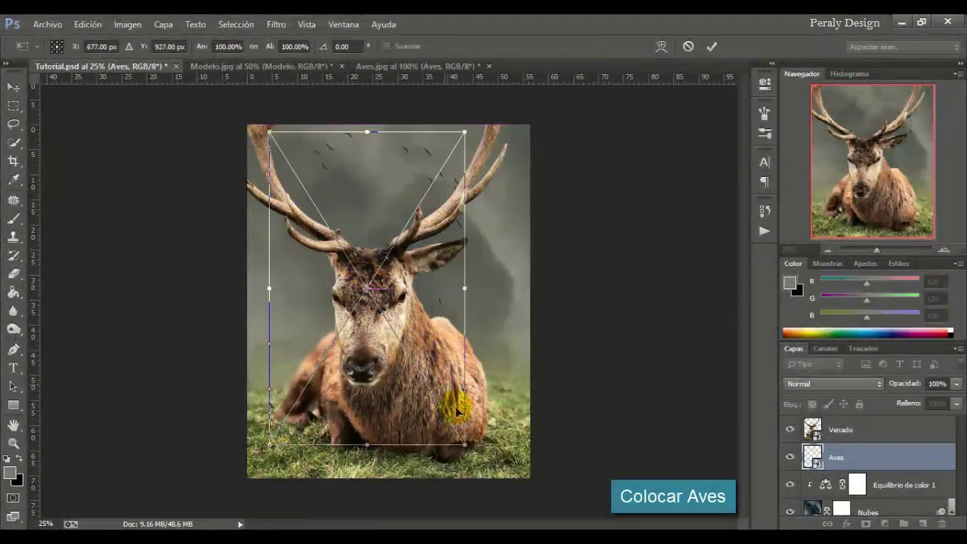
pyautogui.moveTo(464, 446)
pyautogui.mouseDown()
pyautogui.moveTo(438, 401)
pyautogui.moveTo(387, 353)
pyautogui.mouseUp()
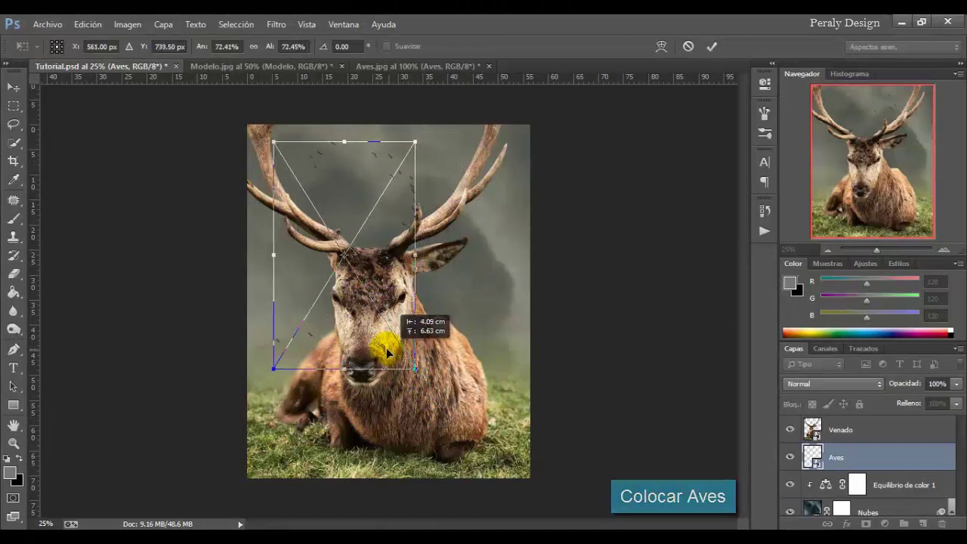
pyautogui.moveTo(387, 353)
pyautogui.mouseDown()
pyautogui.moveTo(380, 234)
pyautogui.moveTo(372, 235)
pyautogui.mouseUp()
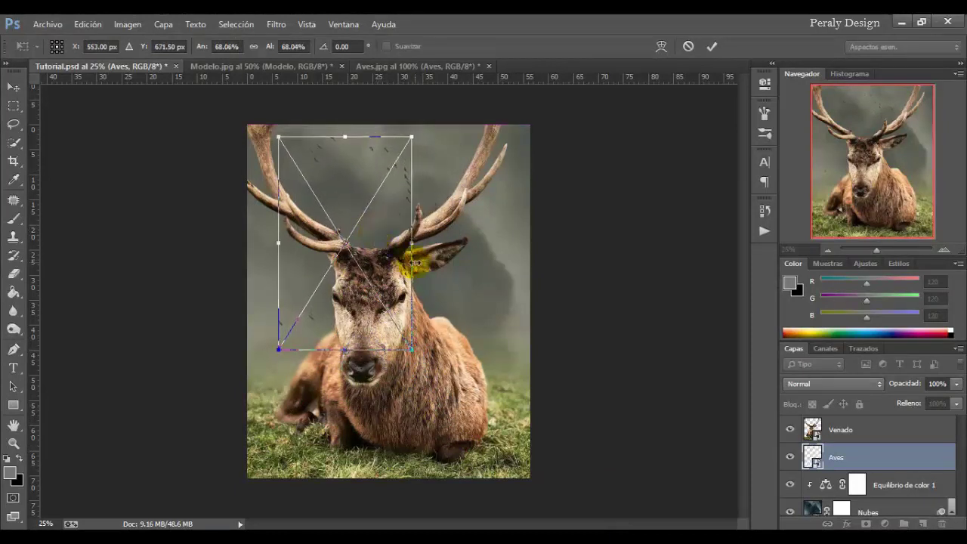
pyautogui.moveTo(383, 300); pyautogui.dragTo(319, 256)
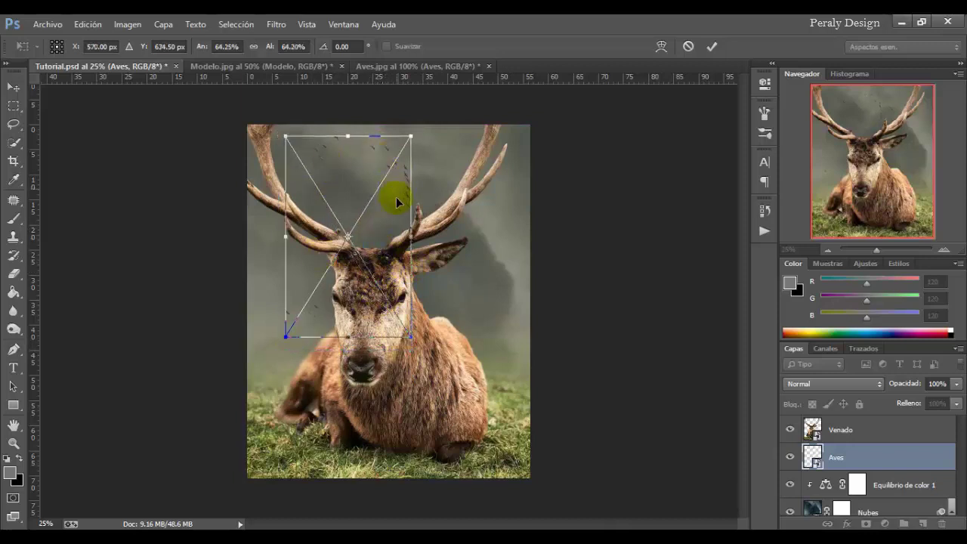
pyautogui.click(713, 46)
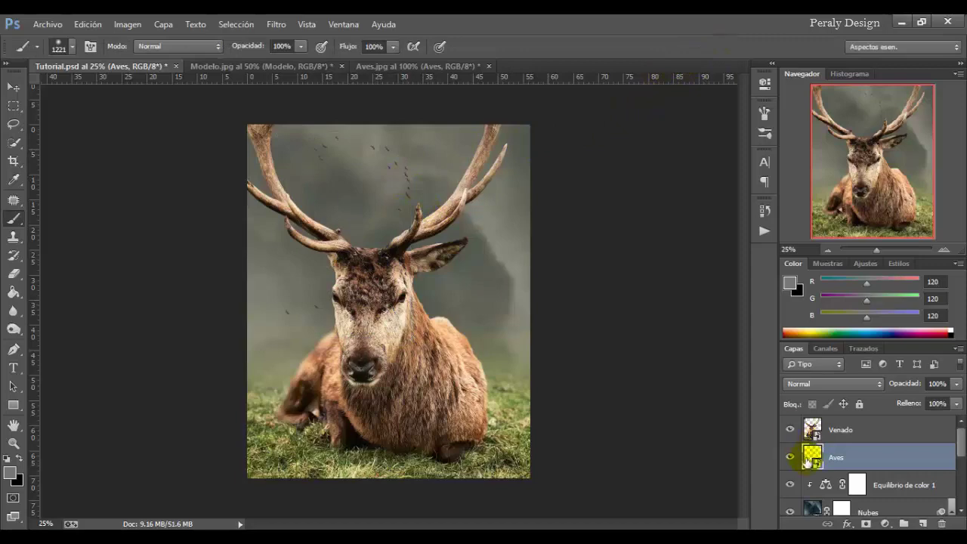
# Blur the Aves birds with a 1.7-pixel Gaussian blur, then select Venado and switch to Modelo.jpg.
pyautogui.click(276, 25)
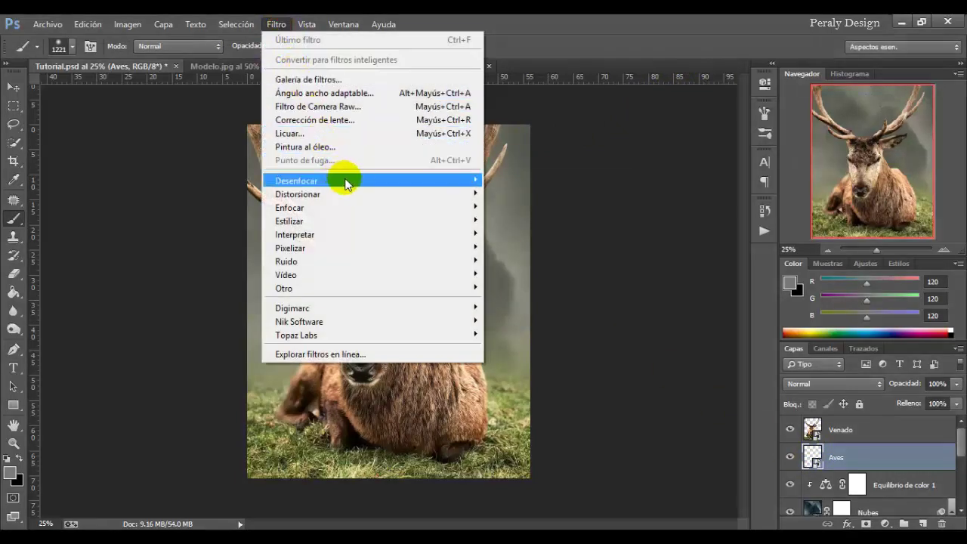
pyautogui.moveTo(297, 180)
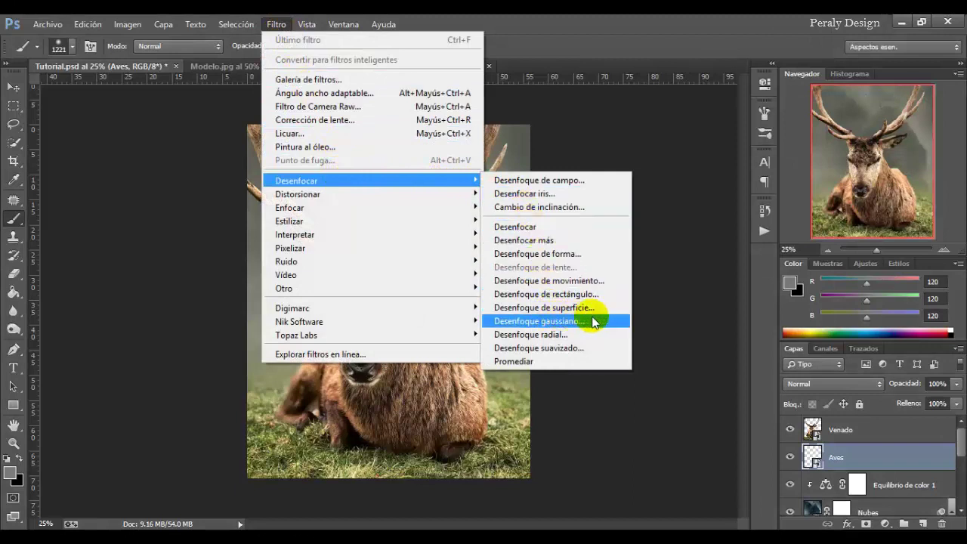
pyautogui.click(557, 322)
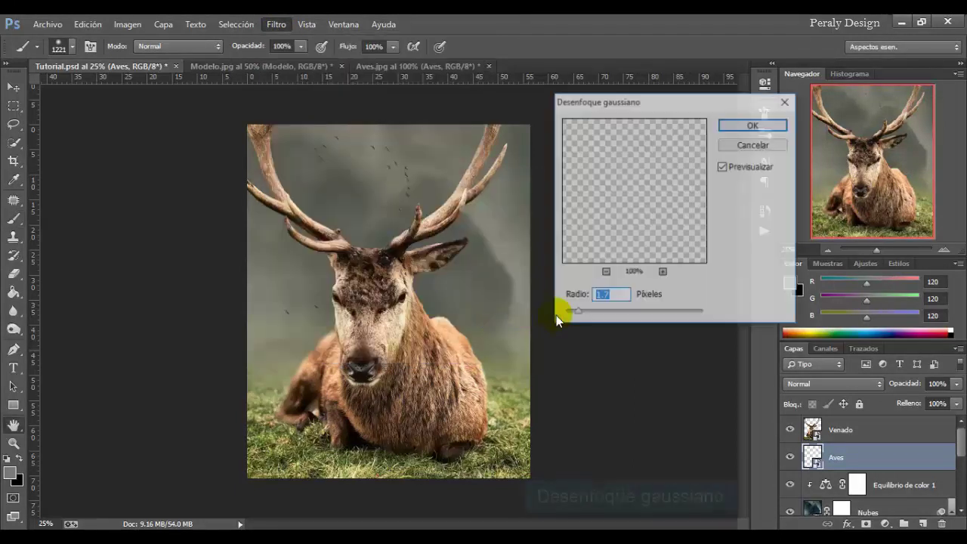
pyautogui.click(616, 295)
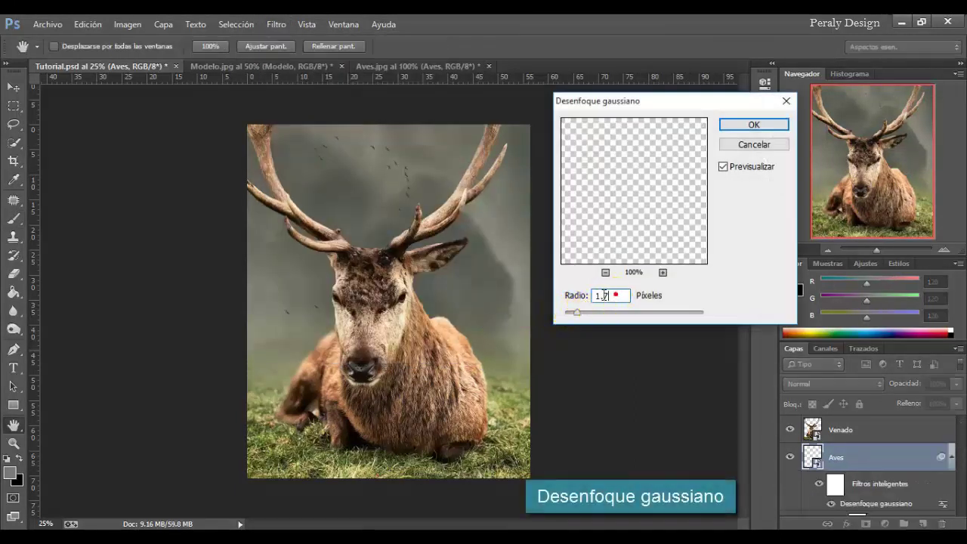
pyautogui.click(754, 125)
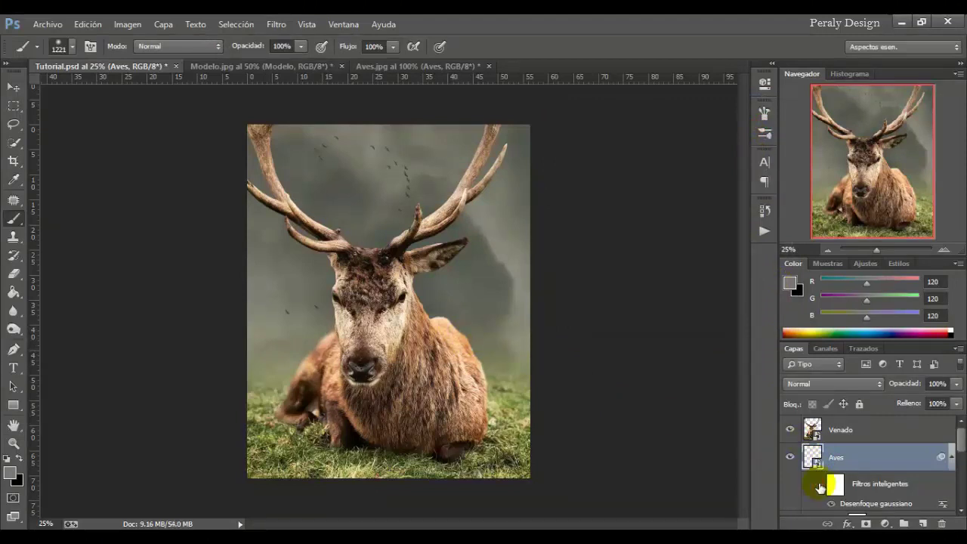
pyautogui.click(847, 430)
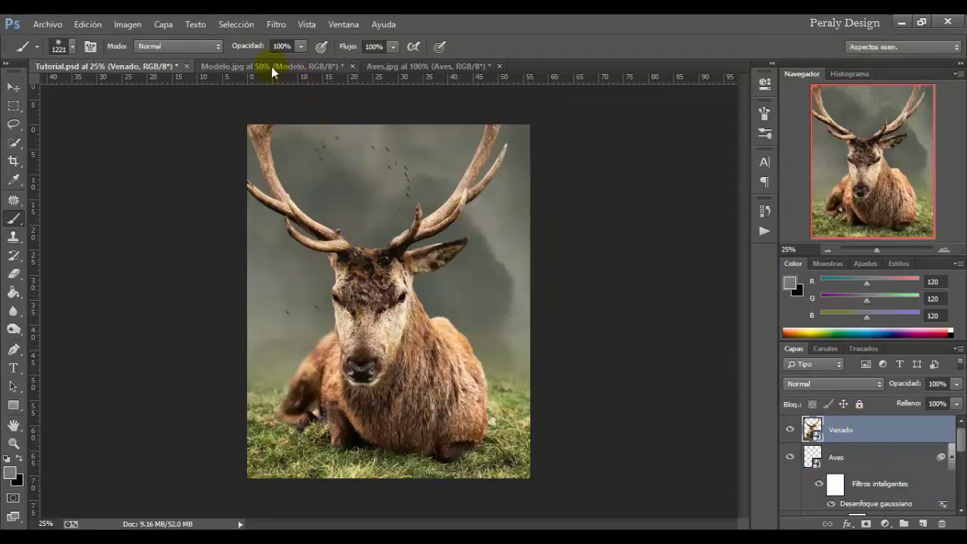
pyautogui.click(241, 66)
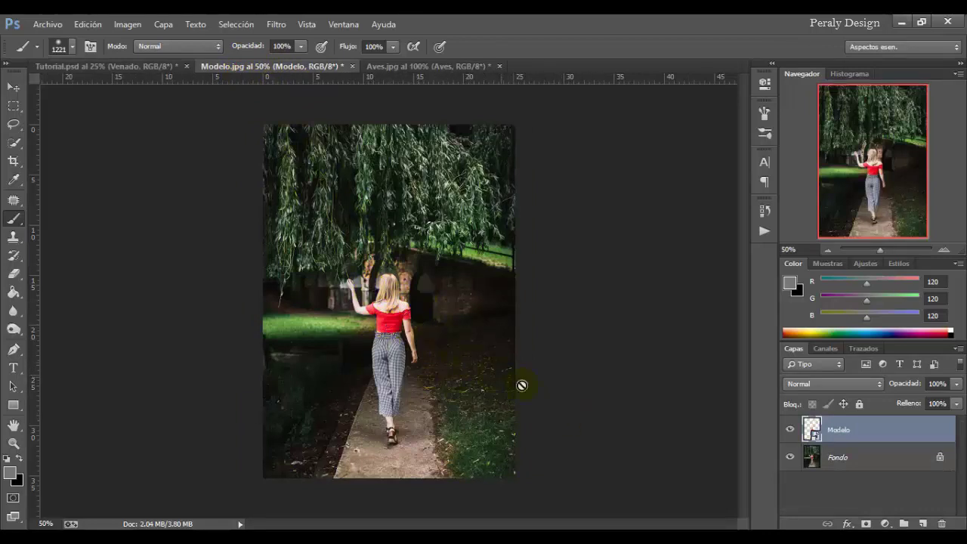
# Toggle the Fondo forest layer off, on, and off, leaving the cut-out woman on transparency.
pyautogui.click(790, 457)
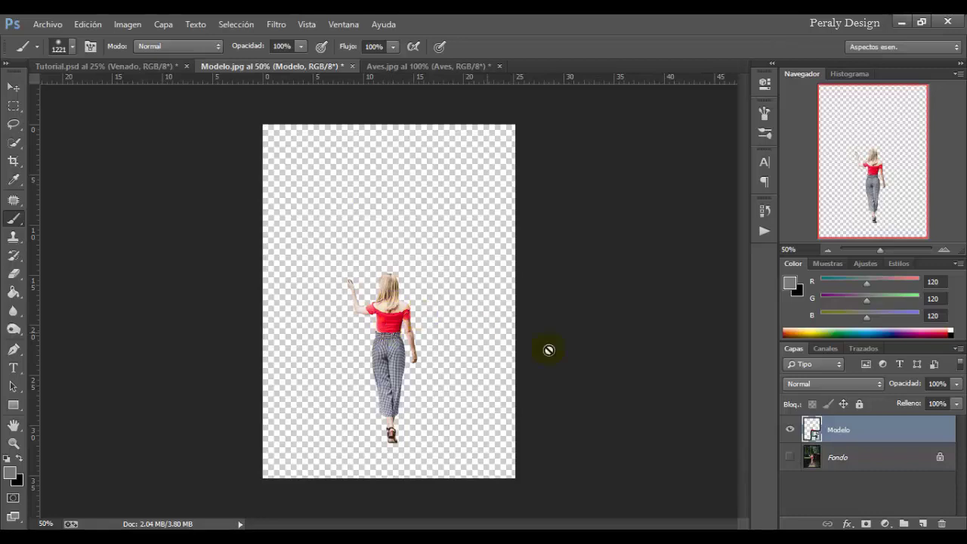
pyautogui.click(790, 457)
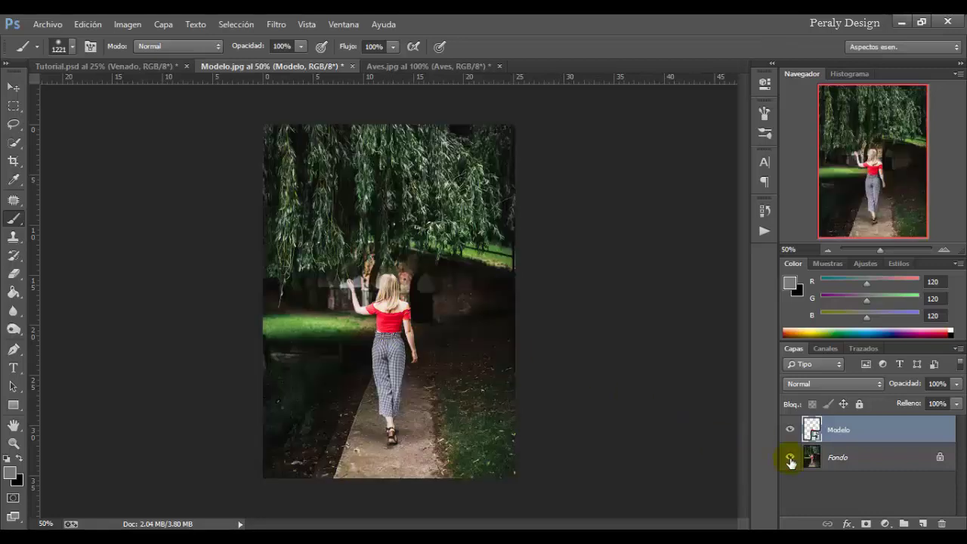
pyautogui.click(790, 457)
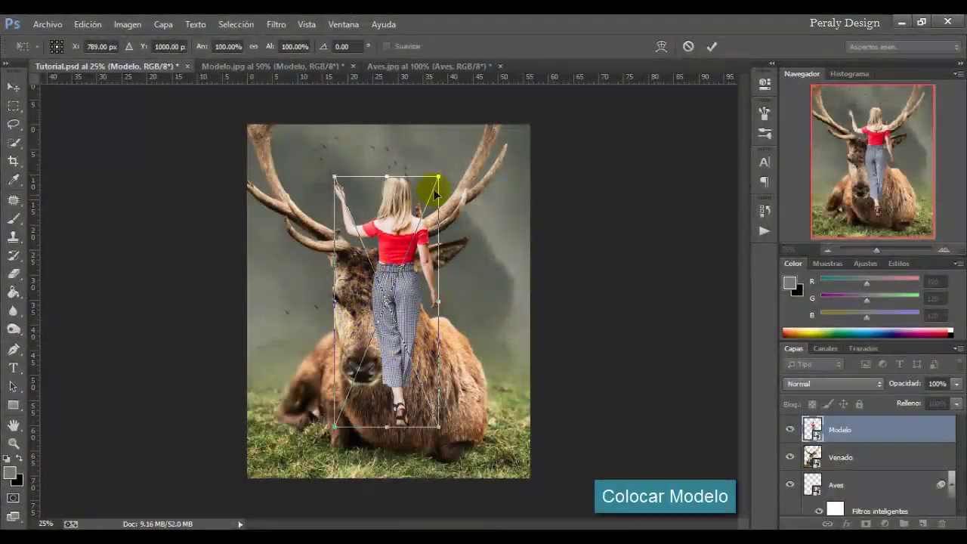
# Scale the Modelo woman to about 41.5% on the grass by the deer's chest and commit.
pyautogui.moveTo(438, 176)
pyautogui.mouseDown()
pyautogui.moveTo(372, 330)
pyautogui.moveTo(404, 368)
pyautogui.moveTo(390, 387)
pyautogui.mouseUp()
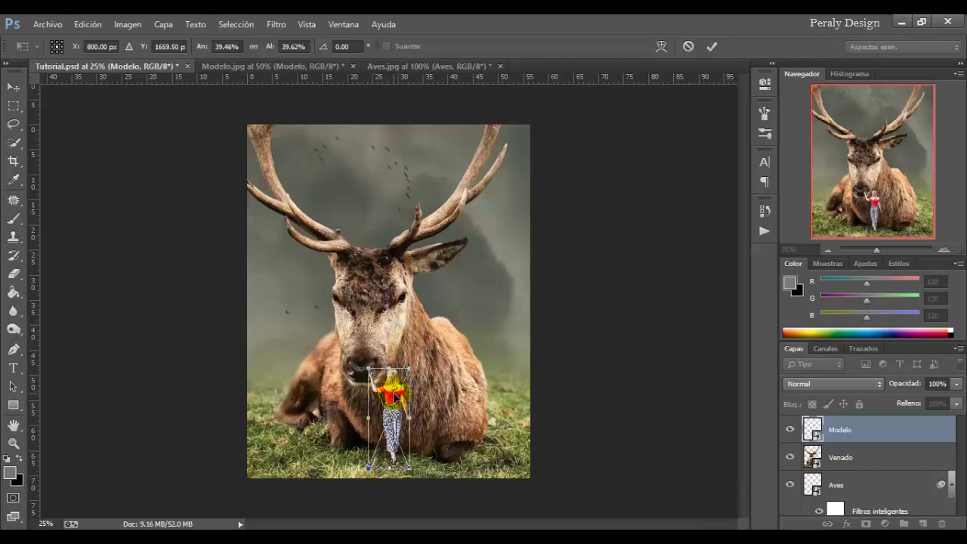
pyautogui.moveTo(390, 394); pyautogui.dragTo(390, 425)
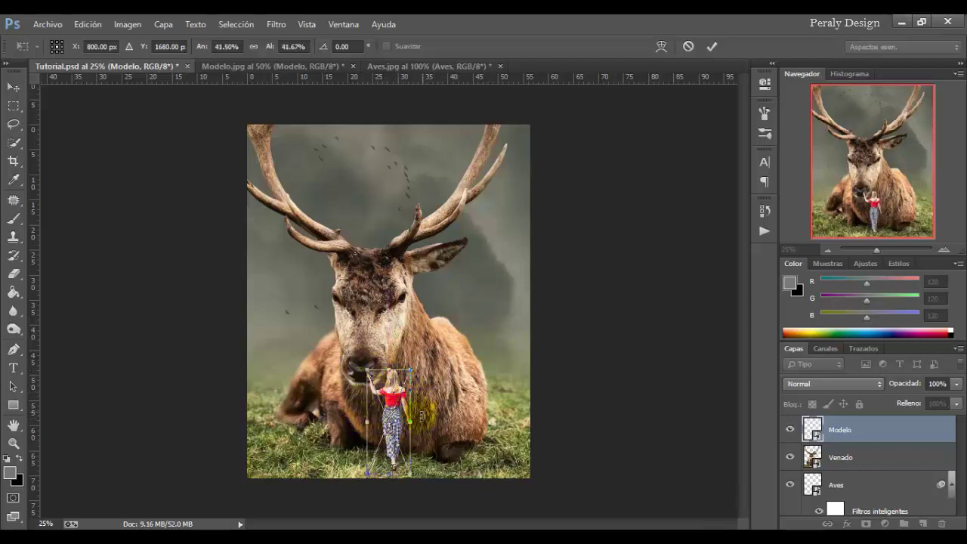
pyautogui.click(711, 47)
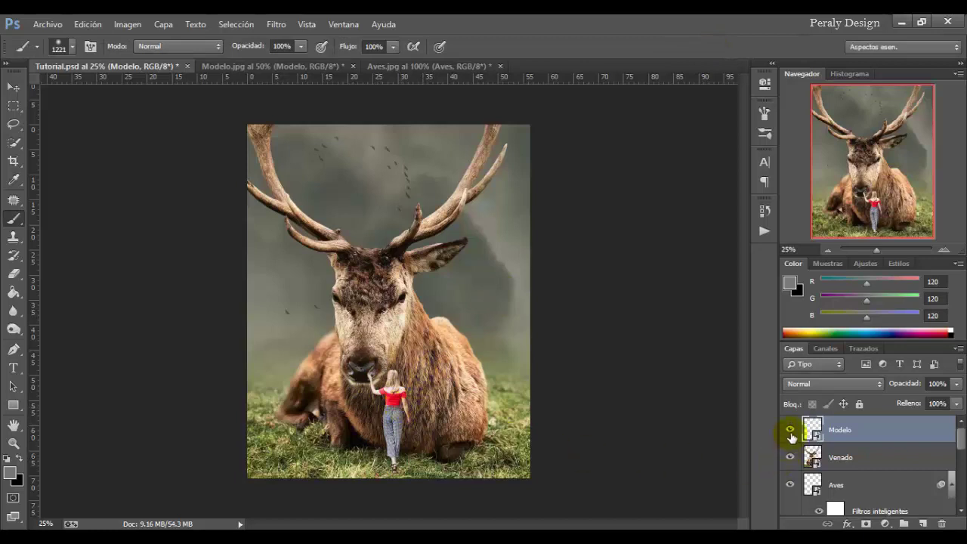
pyautogui.click(791, 431)
pyautogui.click(790, 430)
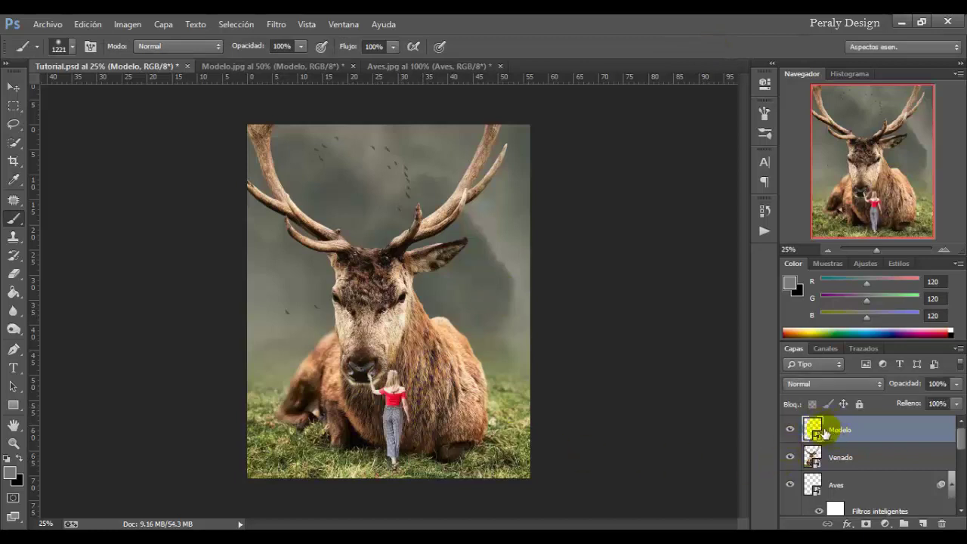
# Add a layer mask to Modelo and zoom to 100% on the woman's feet.
pyautogui.click(868, 524)
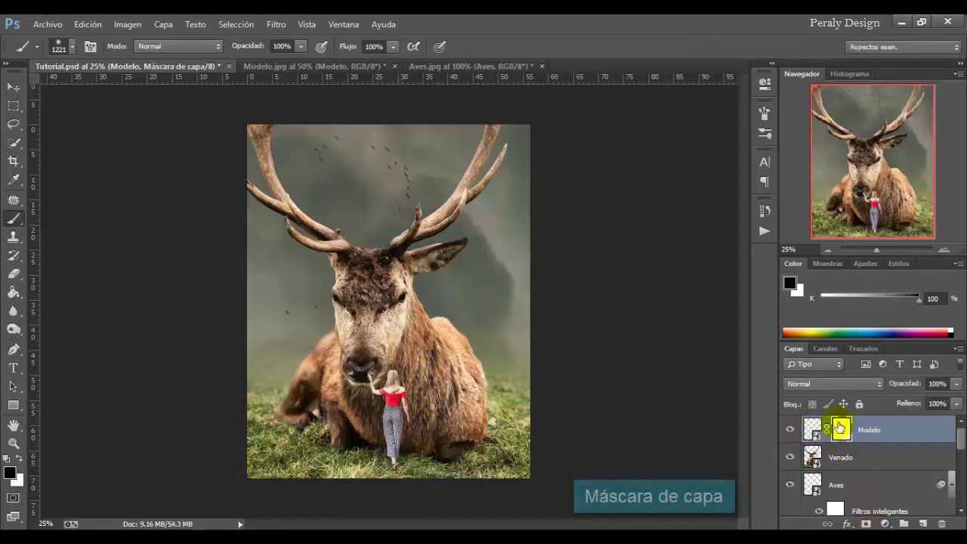
pyautogui.click(442, 402)
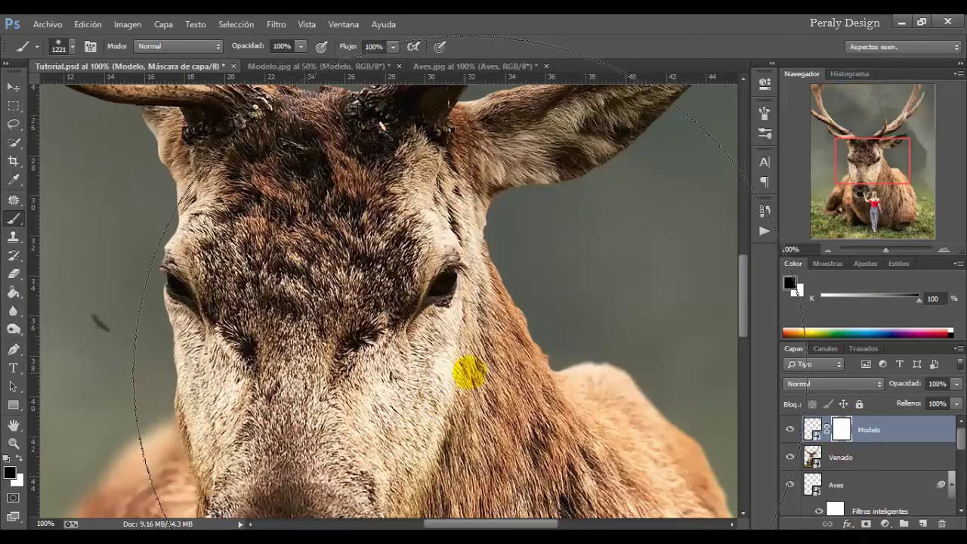
pyautogui.click(866, 177)
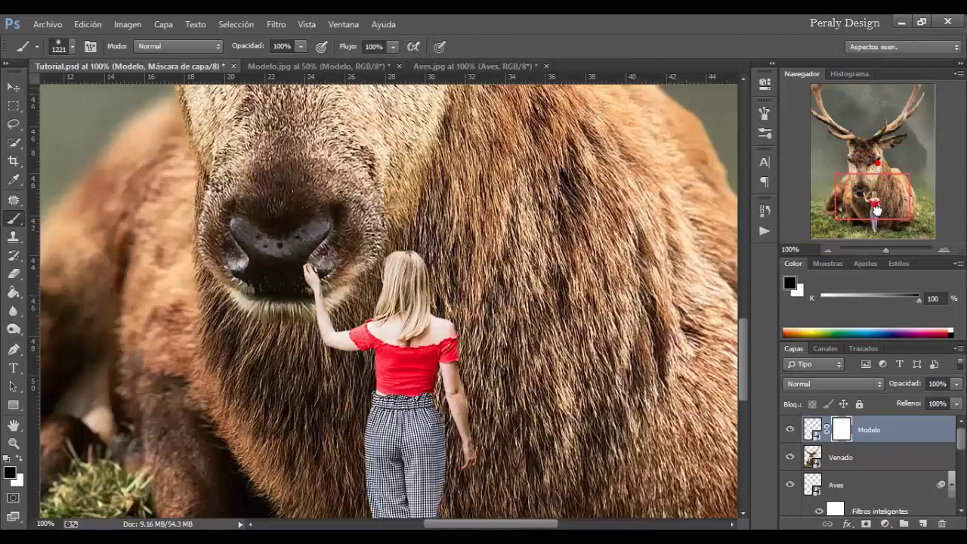
pyautogui.moveTo(879, 160); pyautogui.dragTo(880, 223)
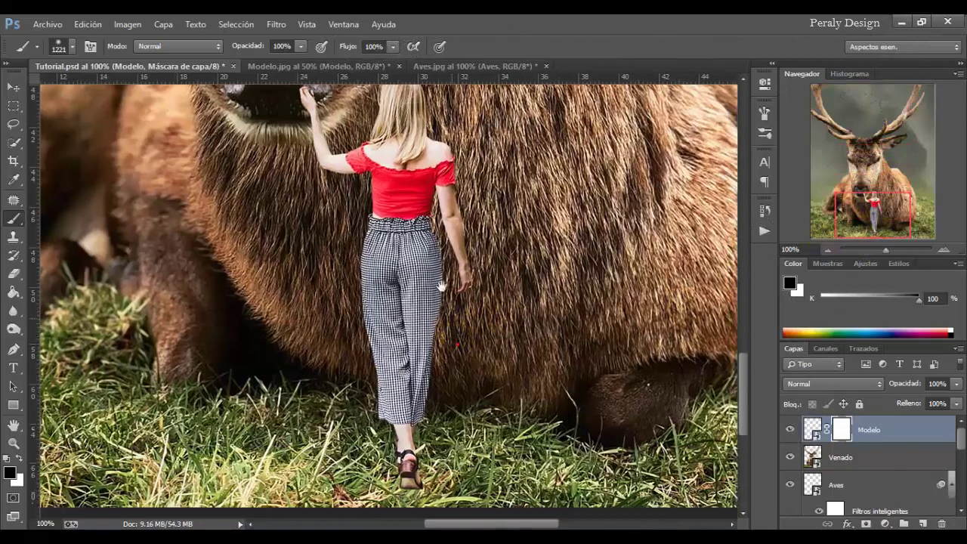
pyautogui.moveTo(441, 287); pyautogui.dragTo(422, 231)
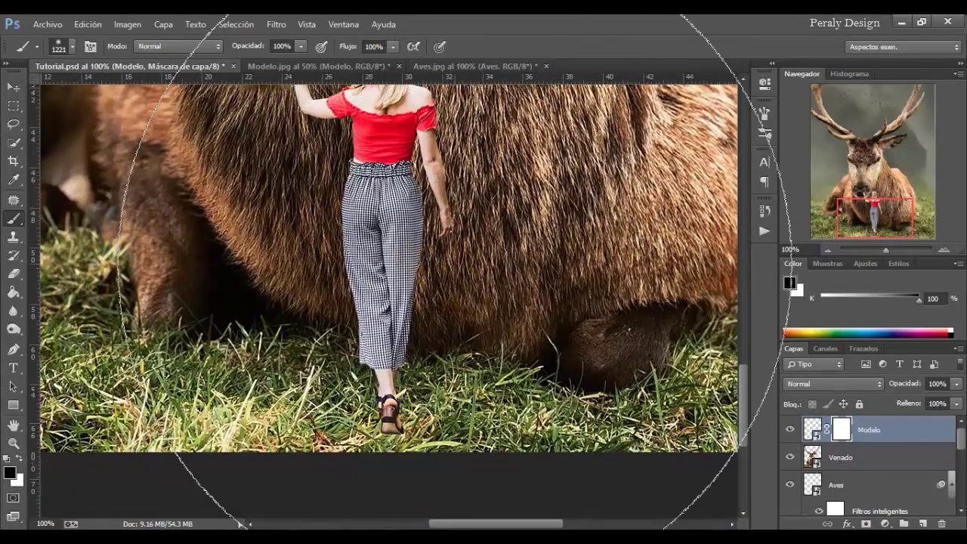
# Paint grass back over the woman's feet with a soft 42 px black brush on the mask.
pyautogui.rightClick(476, 276)
pyautogui.click(572, 295)
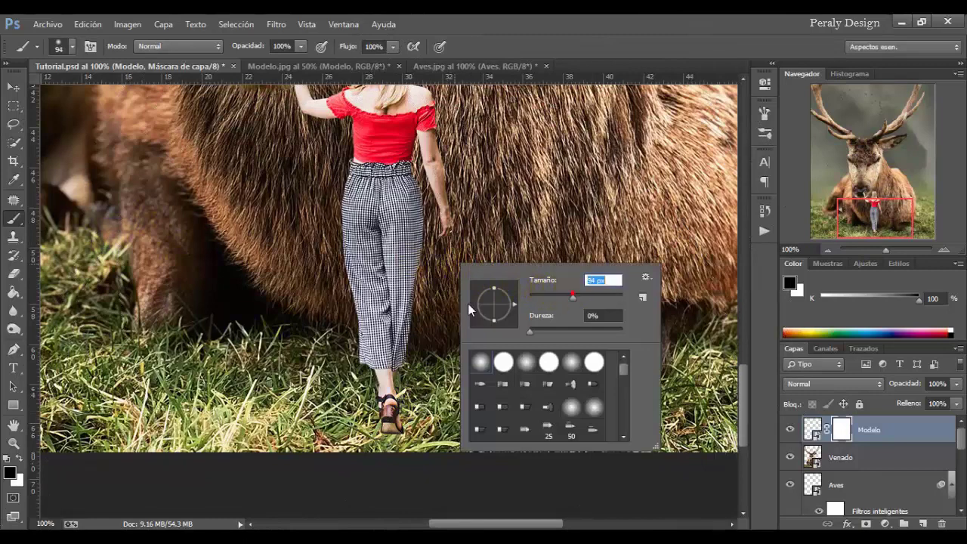
pyautogui.click(545, 318)
pyautogui.click(549, 297)
pyautogui.moveTo(338, 432); pyautogui.dragTo(416, 427)
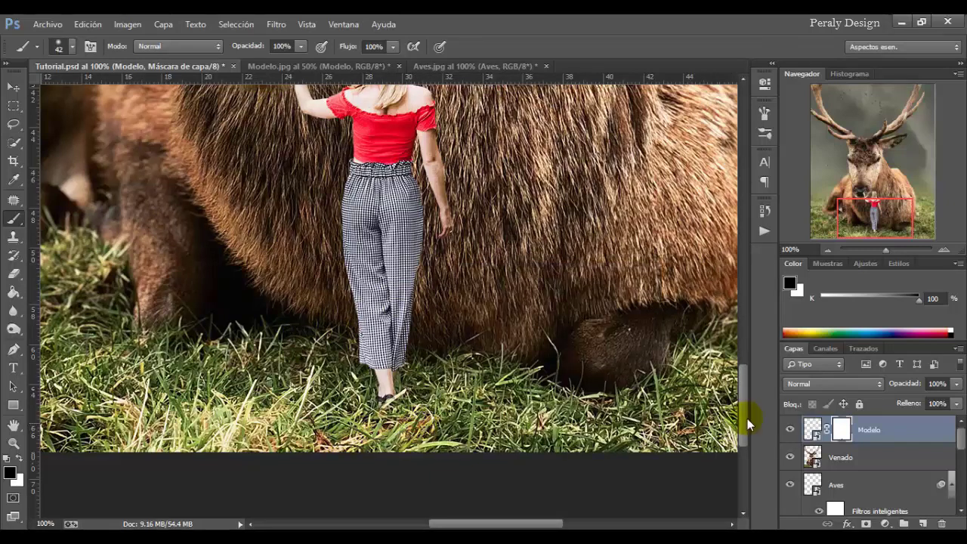
pyautogui.scroll(-4, 561, 340)
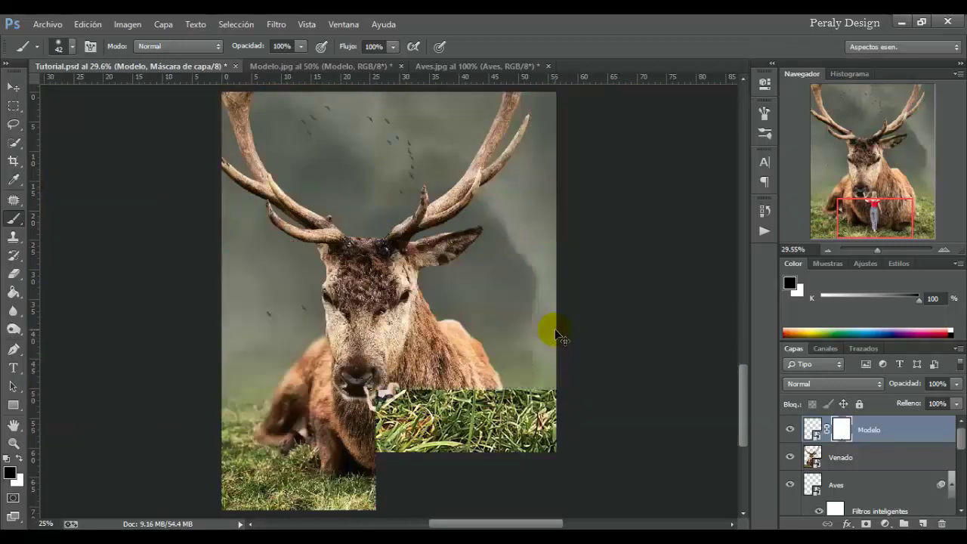
# Compare the woman on and off, then add a new Capa 3 layer above Venado.
pyautogui.click(810, 429)
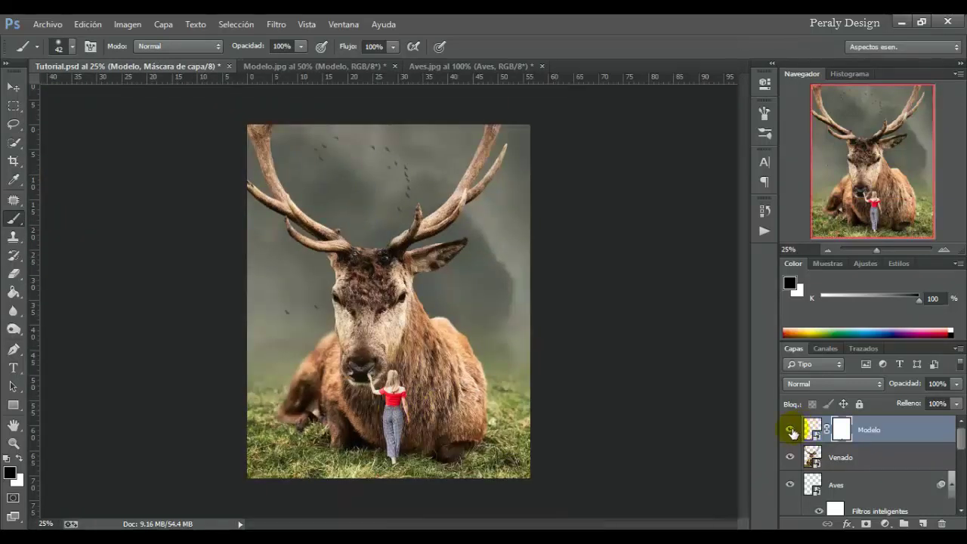
pyautogui.click(791, 430)
pyautogui.click(790, 431)
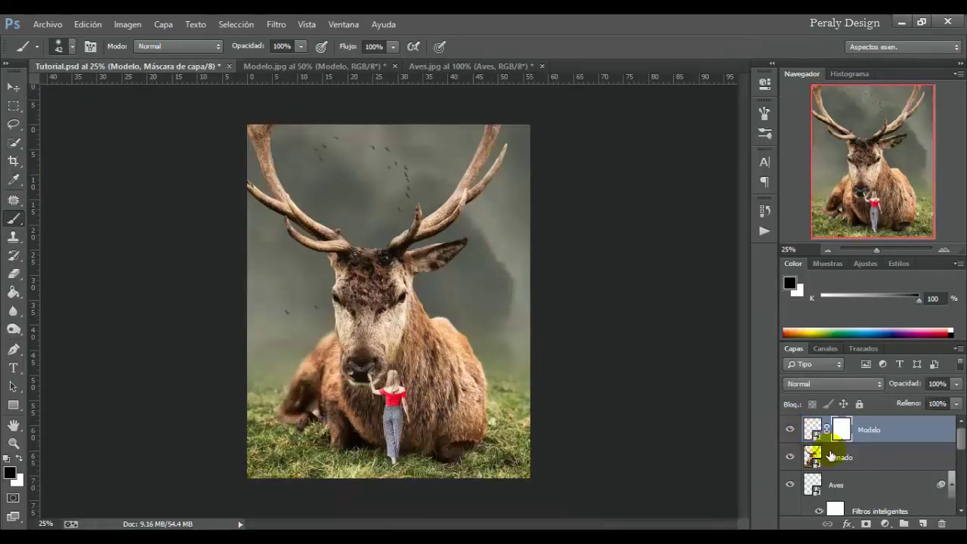
pyautogui.click(833, 459)
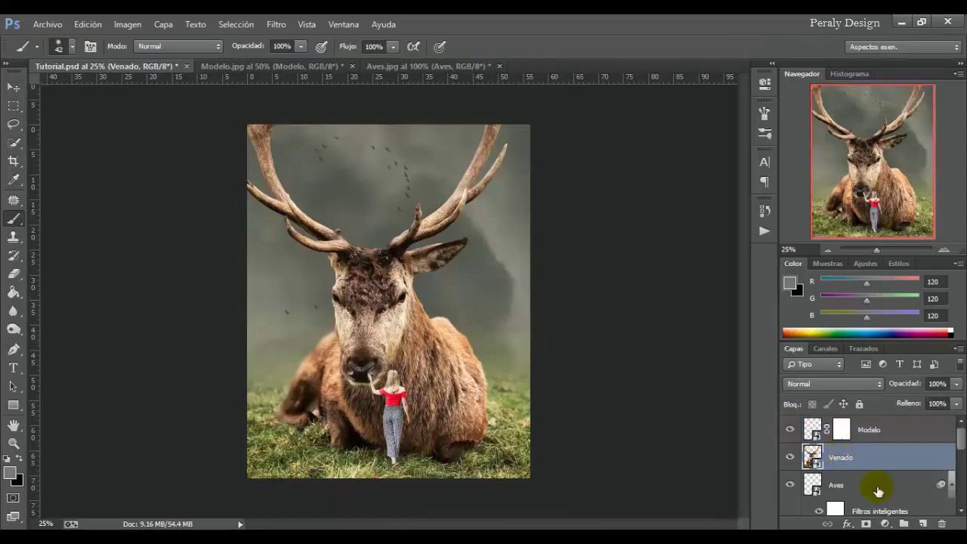
pyautogui.click(923, 524)
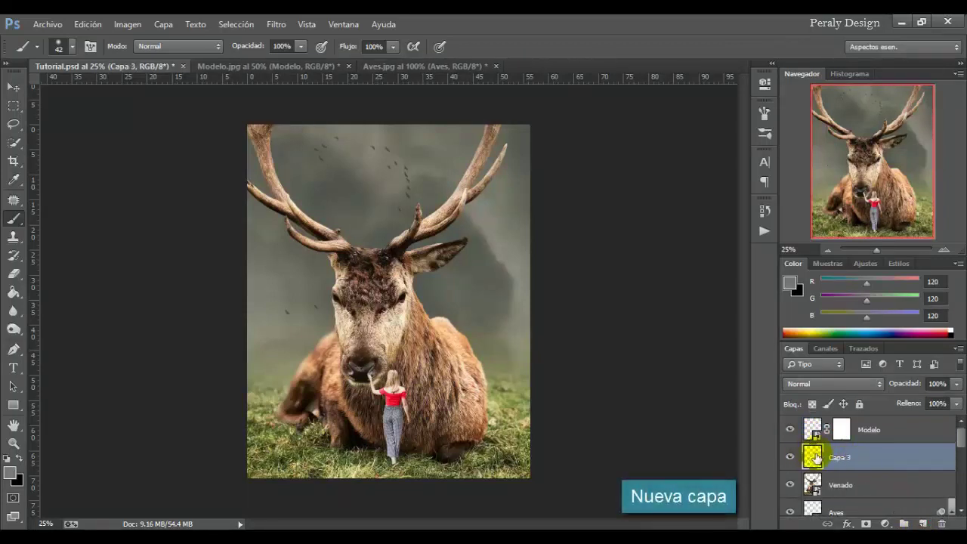
# Paint a faint shadow under the woman's feet with a black 111 px brush at 20% opacity.
pyautogui.click(19, 458)
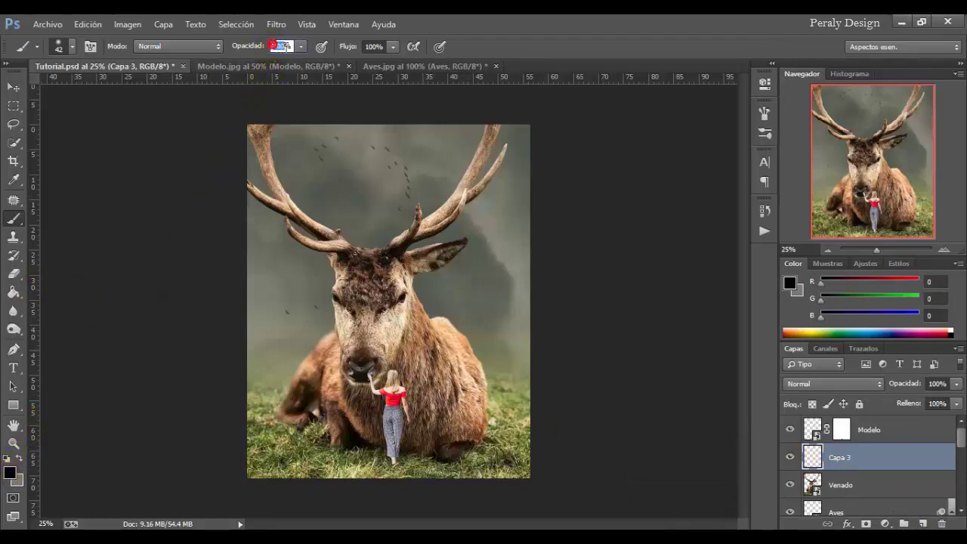
pyautogui.moveTo(273, 45); pyautogui.dragTo(307, 144)
pyautogui.write('20')
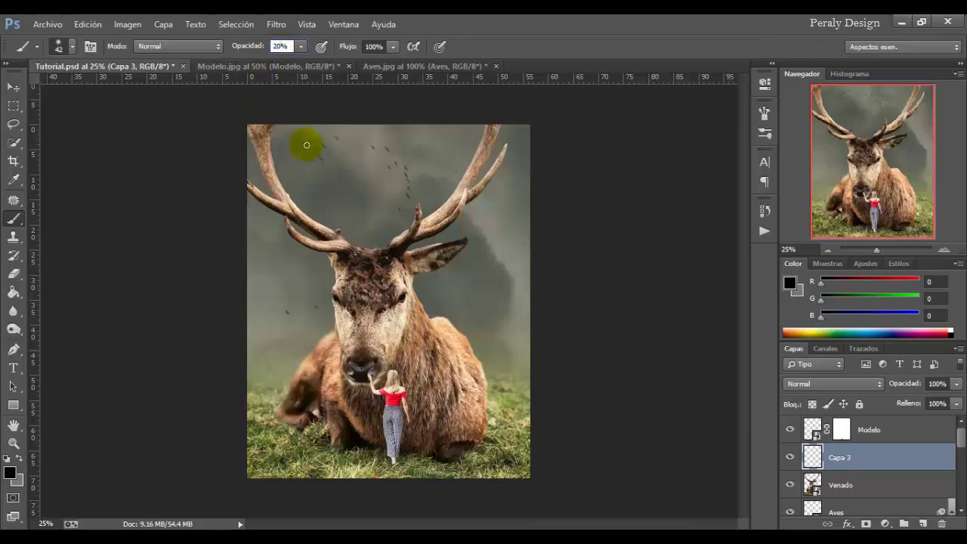
pyautogui.rightClick(444, 399)
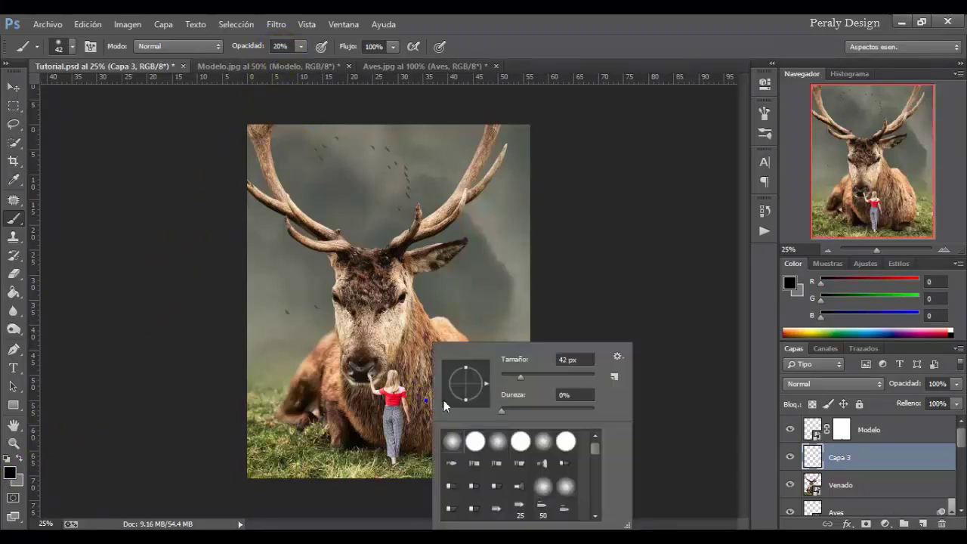
pyautogui.click(549, 375)
pyautogui.click(392, 459)
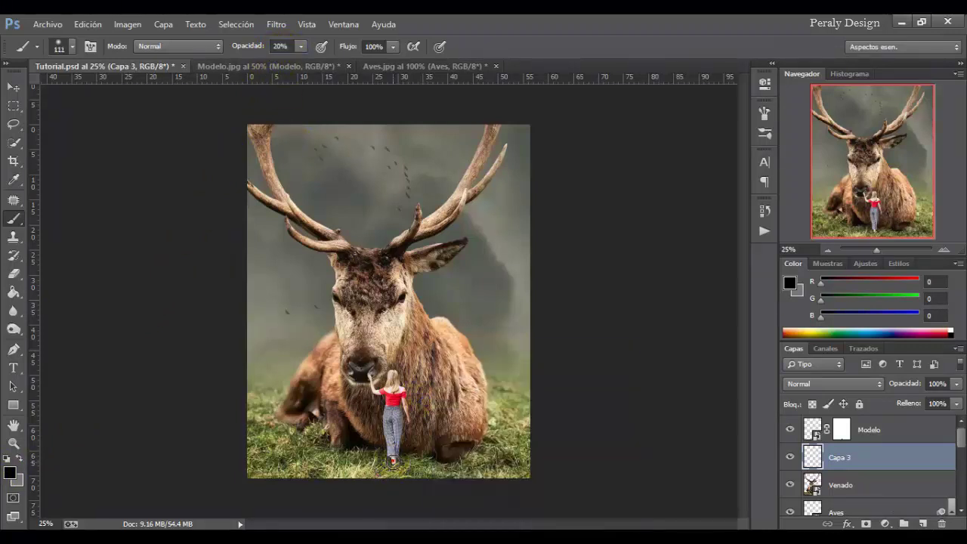
pyautogui.rightClick(453, 429)
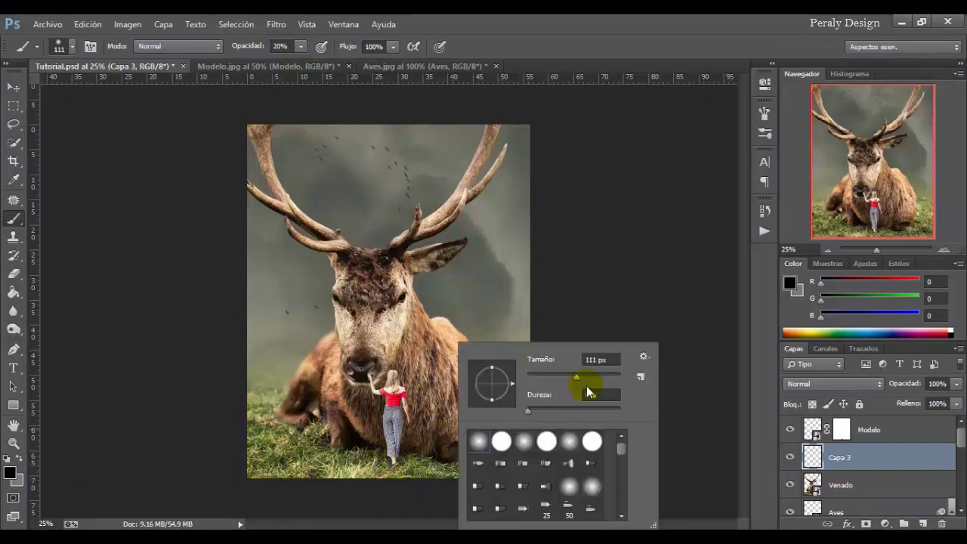
pyautogui.click(394, 459)
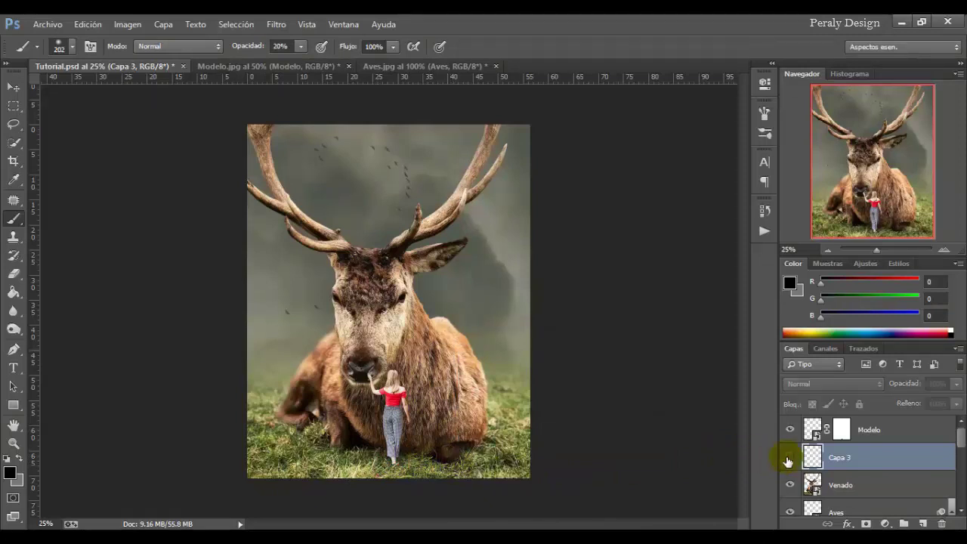
pyautogui.click(788, 458)
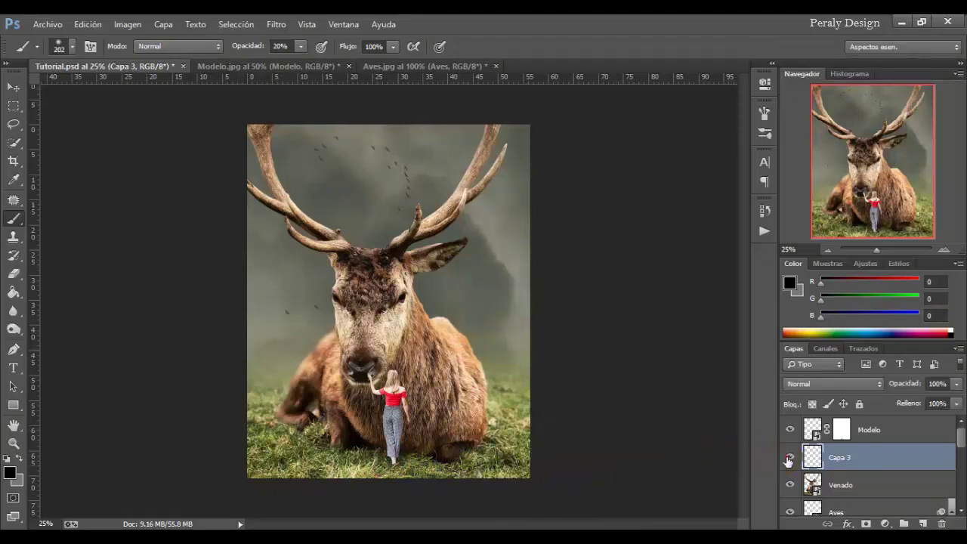
pyautogui.click(864, 429)
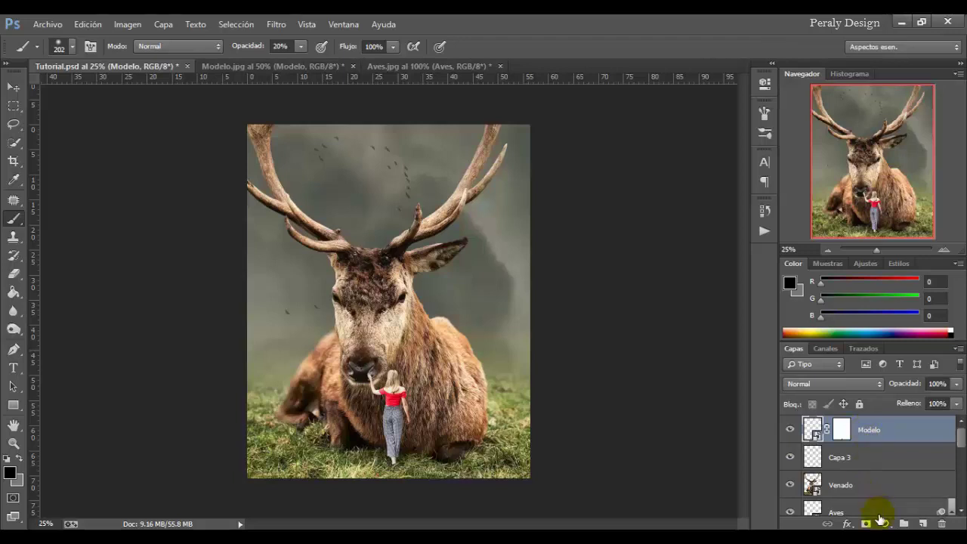
# Add a Brillo/contraste layer clipped to Modelo with Brightness -25, toggling it to compare.
pyautogui.click(884, 523)
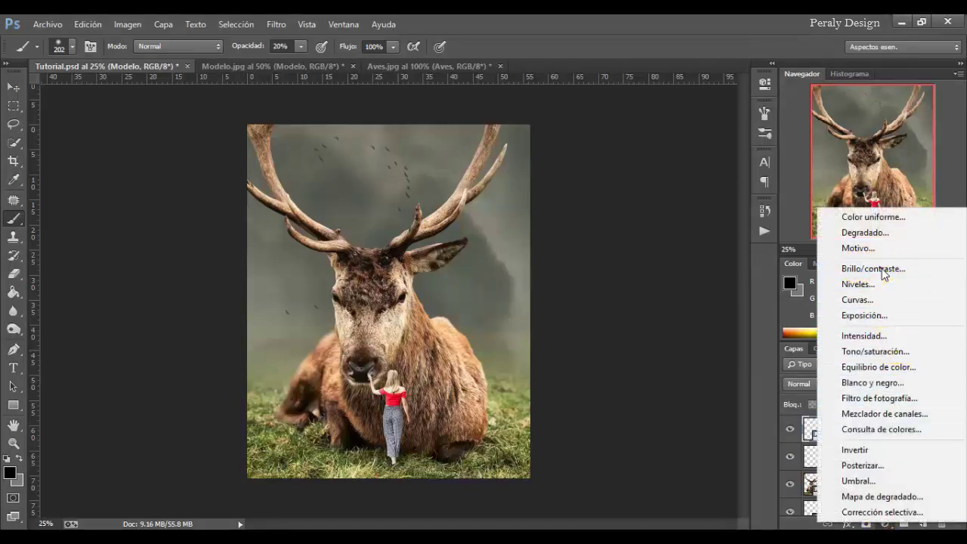
pyautogui.click(884, 272)
pyautogui.rightClick(873, 430)
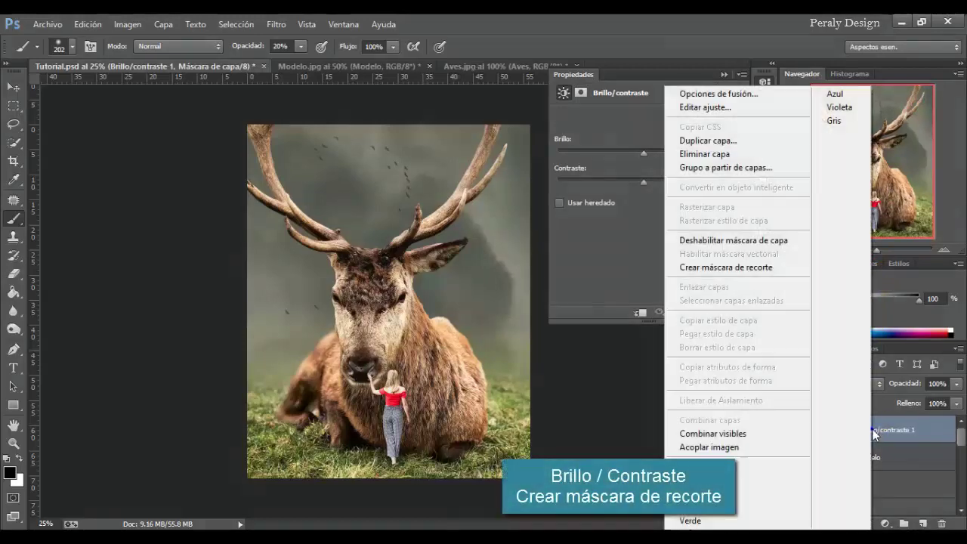
pyautogui.click(749, 269)
pyautogui.moveTo(644, 152); pyautogui.dragTo(630, 155)
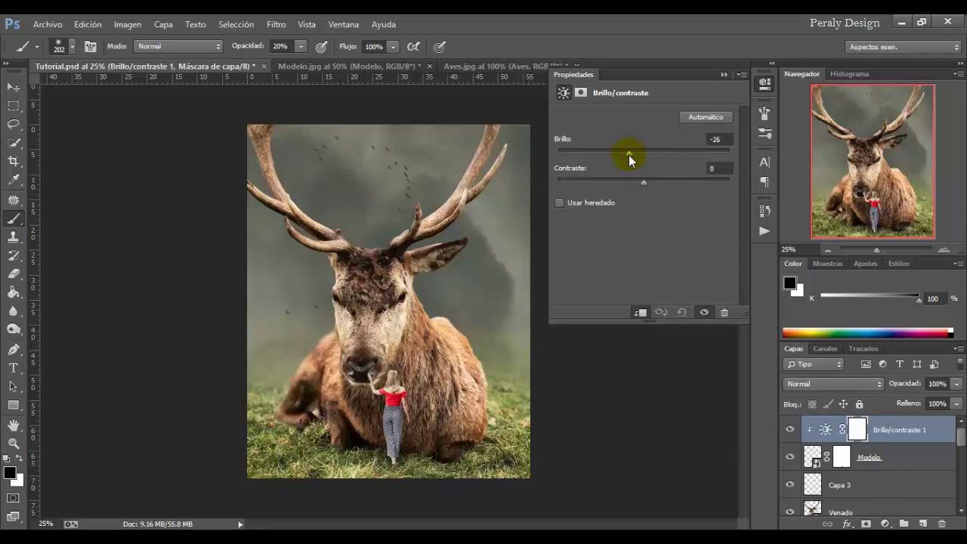
pyautogui.click(716, 140)
pyautogui.click(789, 429)
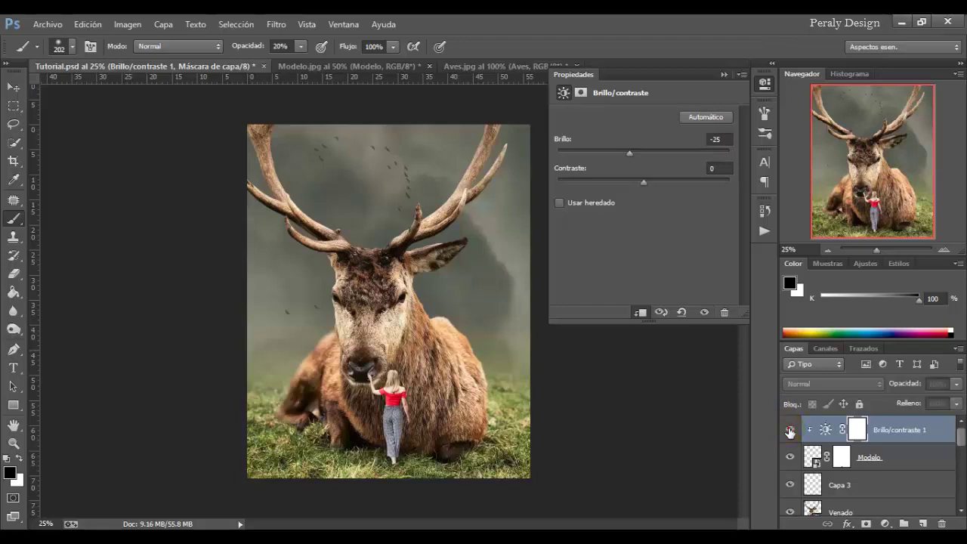
pyautogui.click(789, 430)
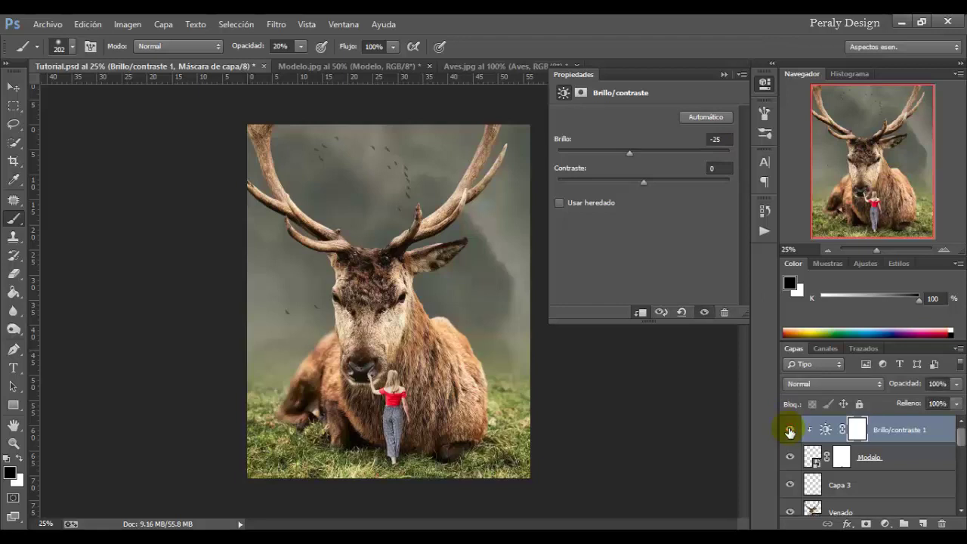
# Add a new Capa 4 layer and set the foreground colour to pure white.
pyautogui.click(921, 524)
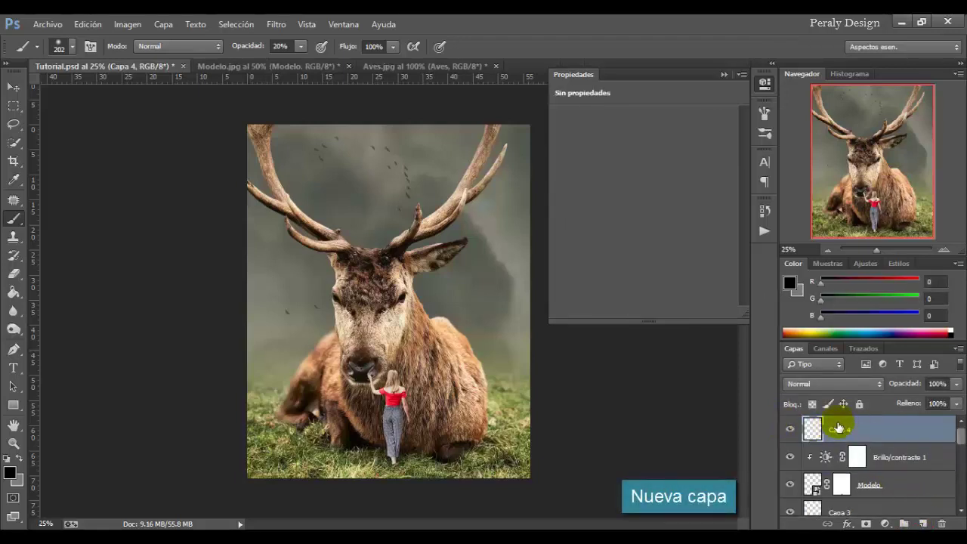
pyautogui.click(724, 75)
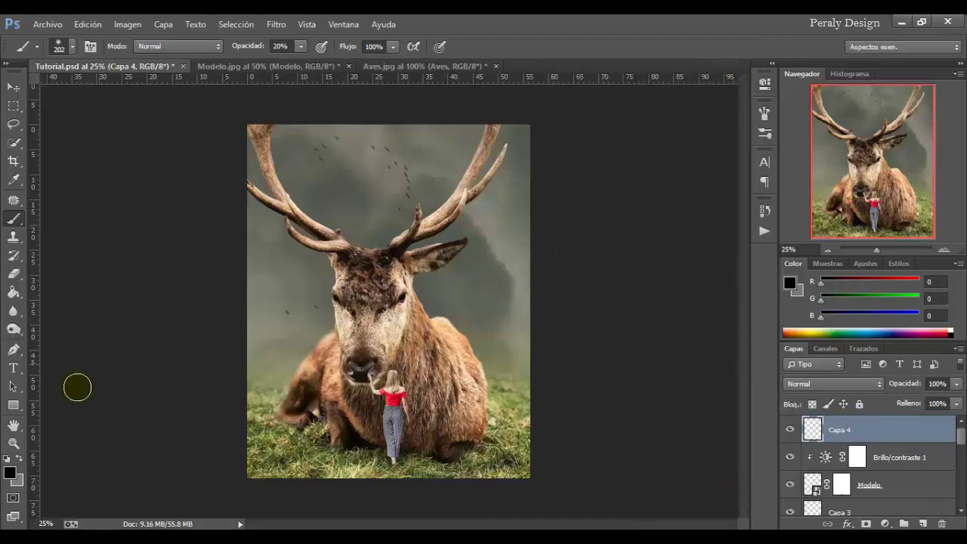
pyautogui.click(9, 474)
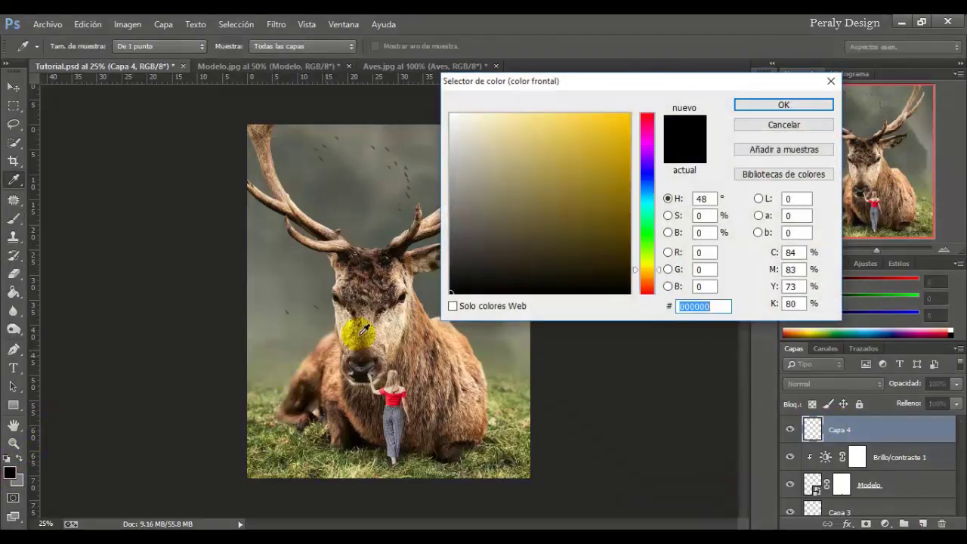
pyautogui.click(450, 119)
pyautogui.moveTo(460, 142); pyautogui.dragTo(443, 98)
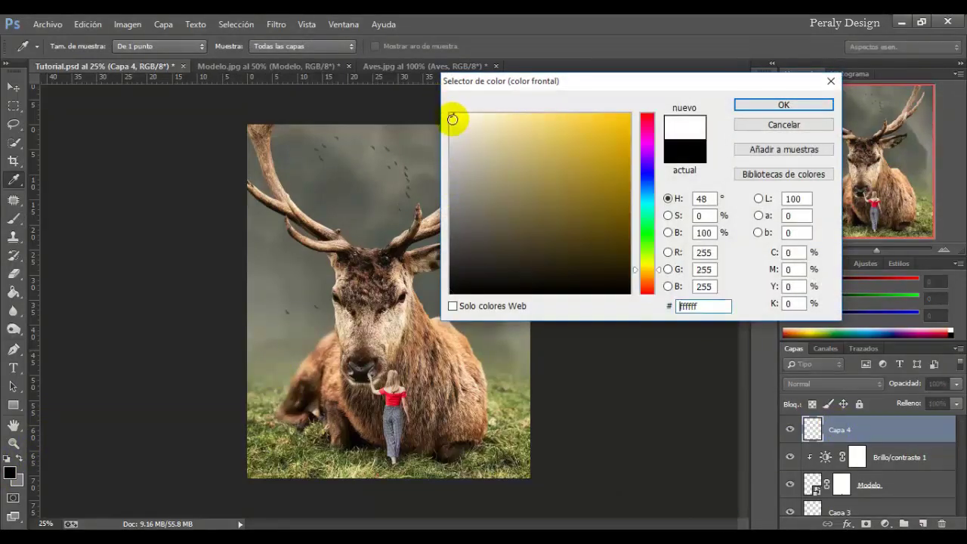
pyautogui.click(701, 305)
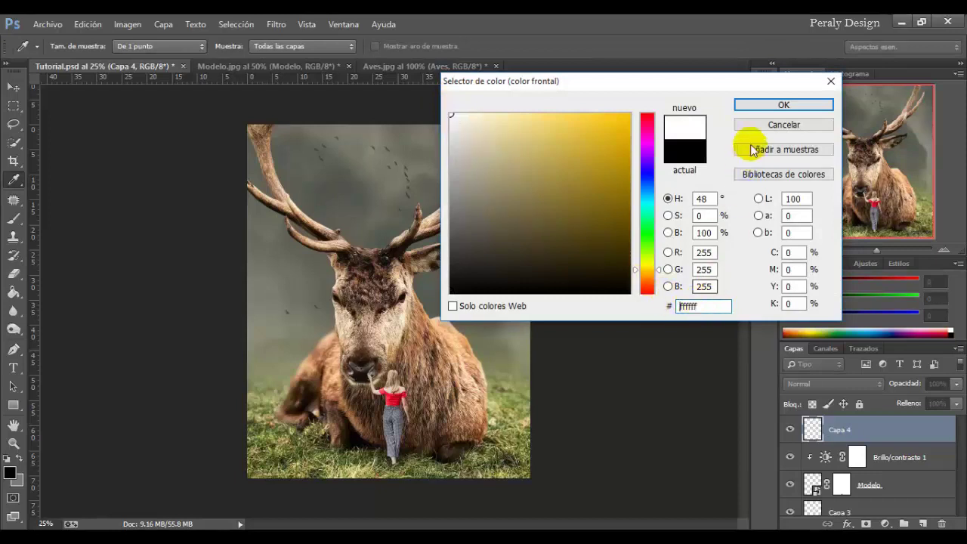
pyautogui.click(778, 105)
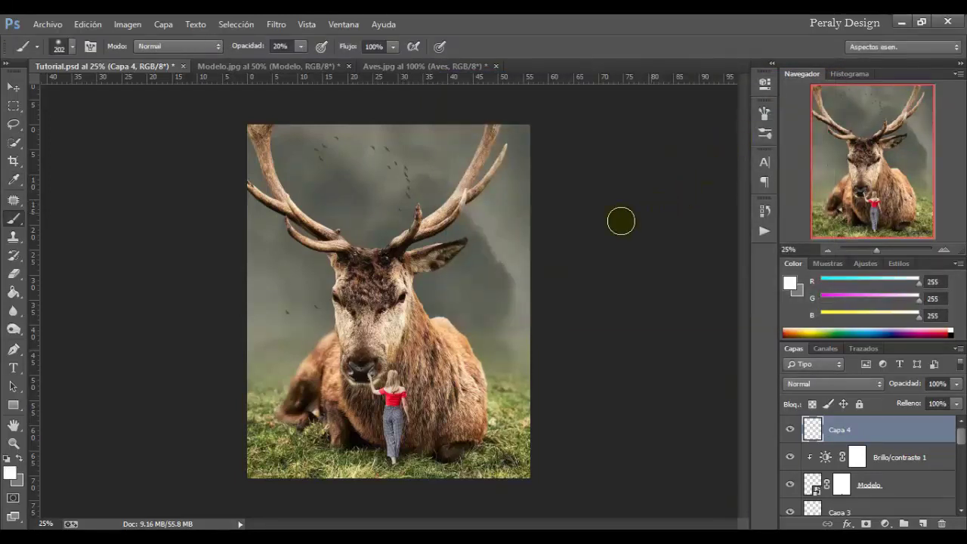
# Paint a soft white glow at the image top with a 1908 px, 0% hardness brush.
pyautogui.rightClick(393, 231)
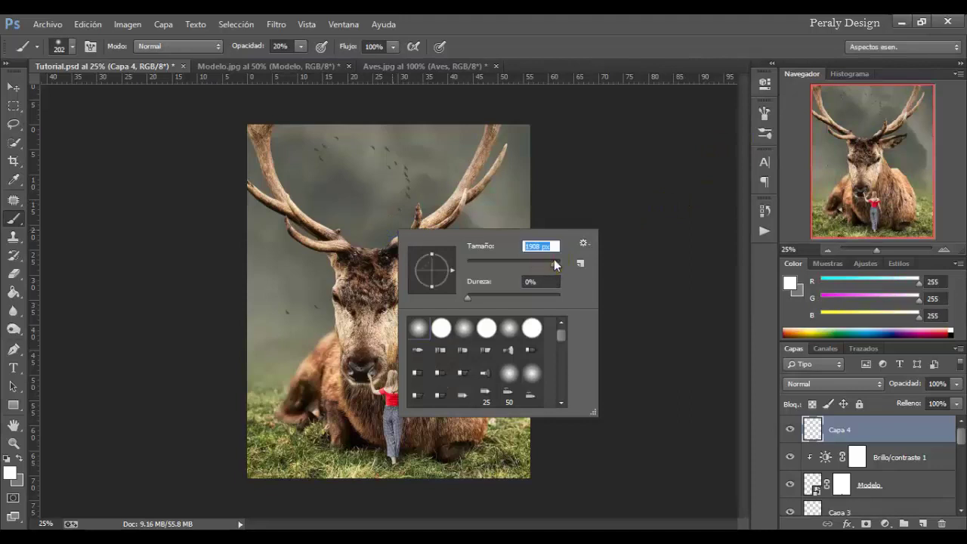
pyautogui.moveTo(380, 211); pyautogui.dragTo(366, 134)
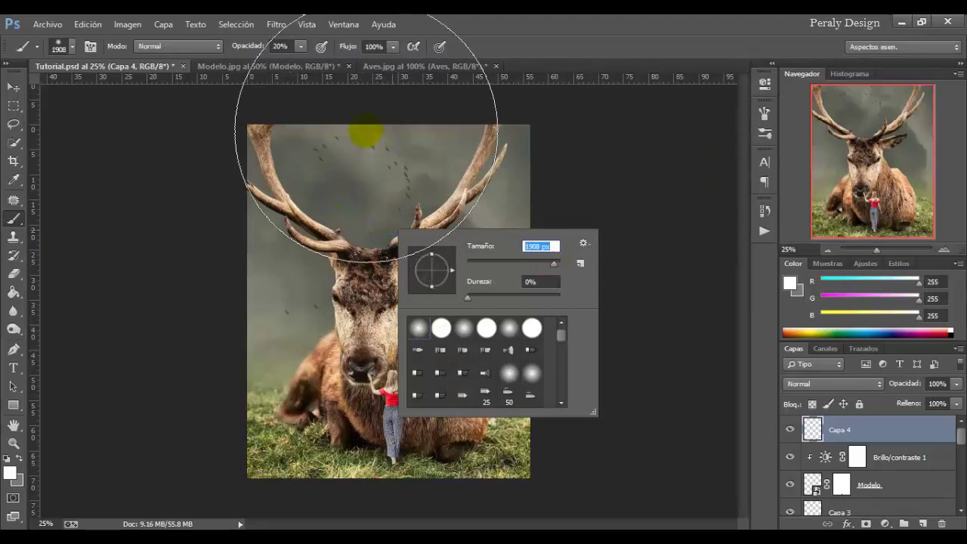
pyautogui.click(355, 125)
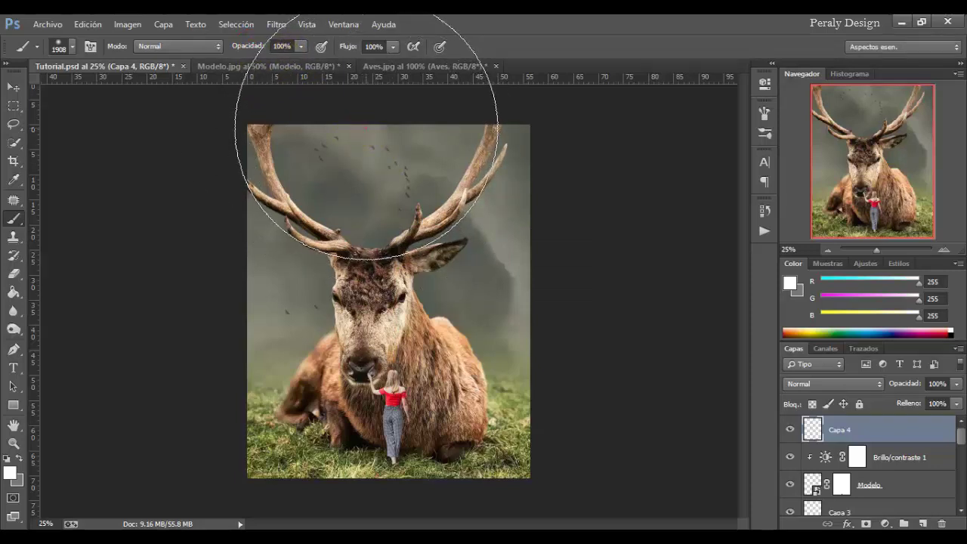
pyautogui.click(365, 133)
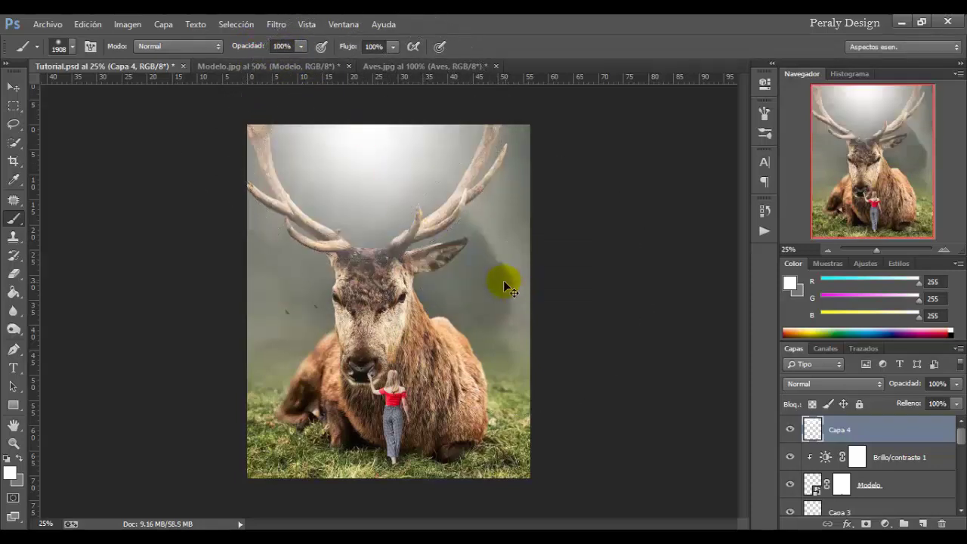
pyautogui.hotkey('ctrl', 't')
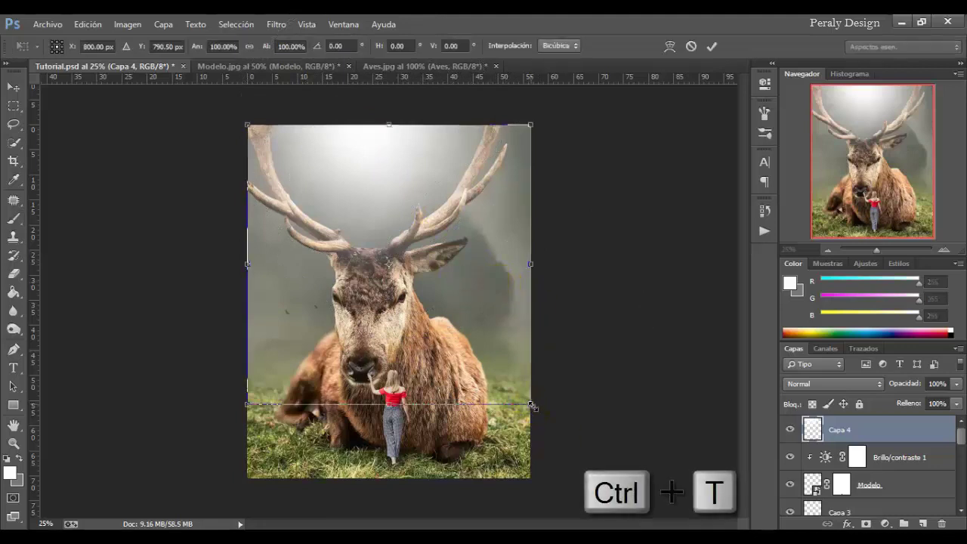
# Scale the white glow to roughly double size, move it over the sky, and commit.
pyautogui.moveTo(531, 406); pyautogui.dragTo(681, 528)
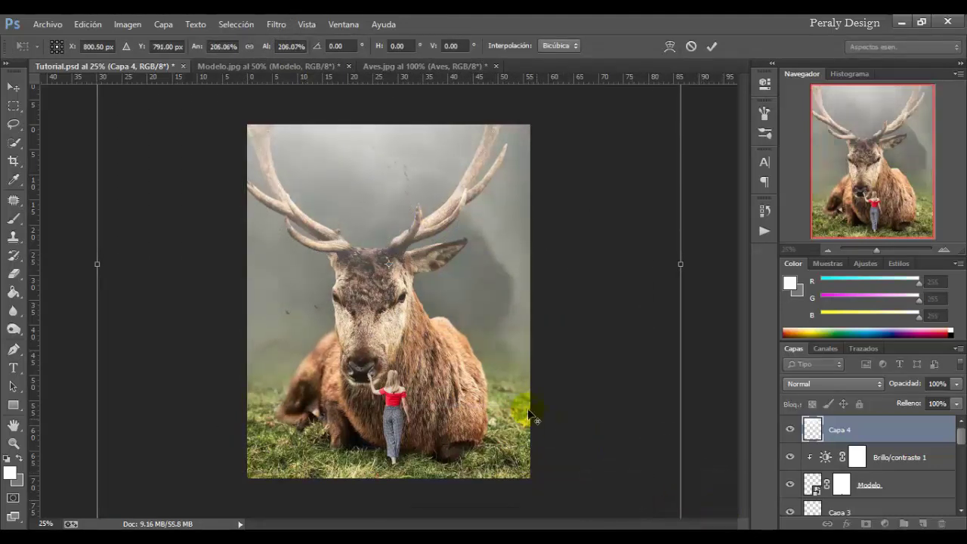
pyautogui.moveTo(529, 413); pyautogui.dragTo(507, 304)
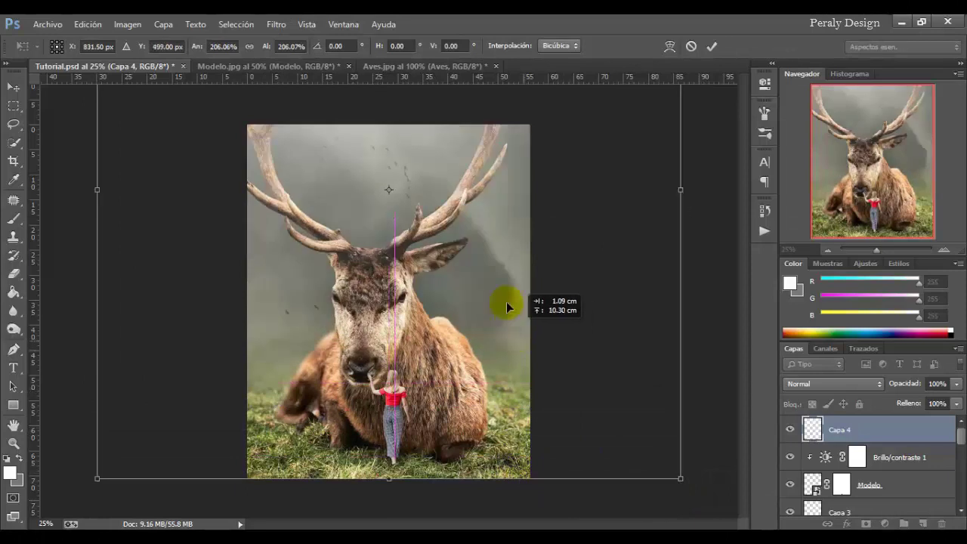
pyautogui.moveTo(506, 306)
pyautogui.mouseDown()
pyautogui.moveTo(637, 370)
pyautogui.moveTo(504, 253)
pyautogui.moveTo(494, 374)
pyautogui.moveTo(462, 287)
pyautogui.mouseUp()
pyautogui.moveTo(529, 287)
pyautogui.mouseDown()
pyautogui.moveTo(596, 434)
pyautogui.moveTo(513, 273)
pyautogui.mouseUp()
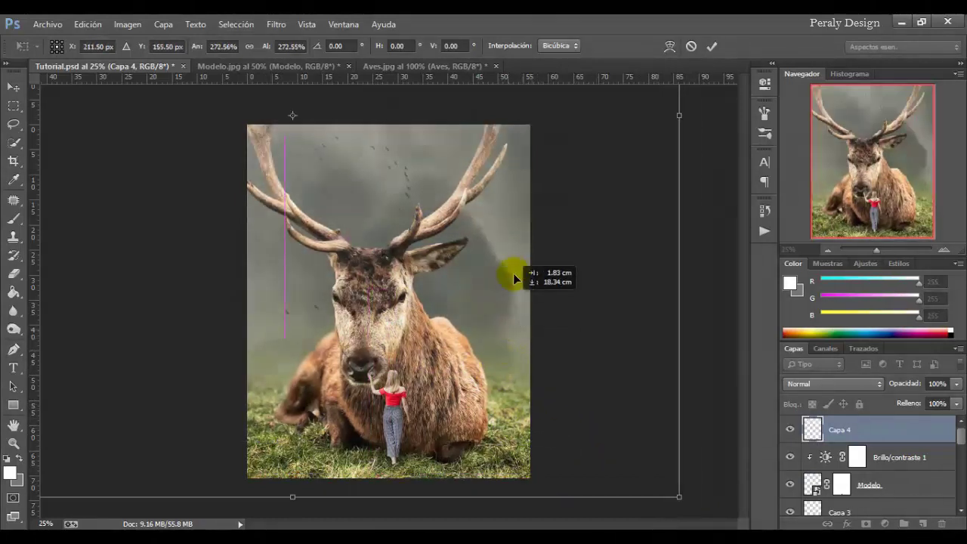
pyautogui.moveTo(679, 496); pyautogui.dragTo(655, 446)
pyautogui.moveTo(505, 234)
pyautogui.mouseDown()
pyautogui.moveTo(557, 385)
pyautogui.moveTo(535, 383)
pyautogui.moveTo(529, 287)
pyautogui.mouseUp()
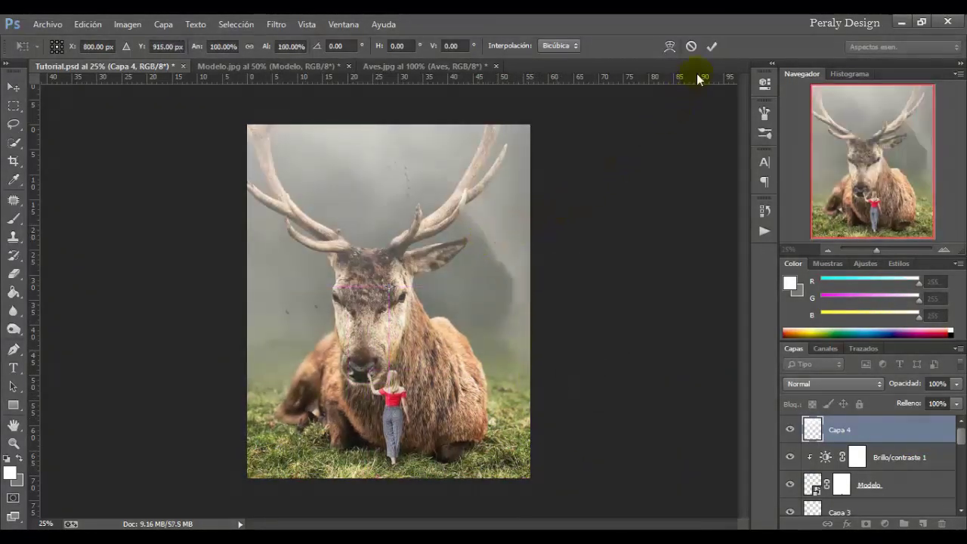
pyautogui.click(711, 48)
pyautogui.write('5')
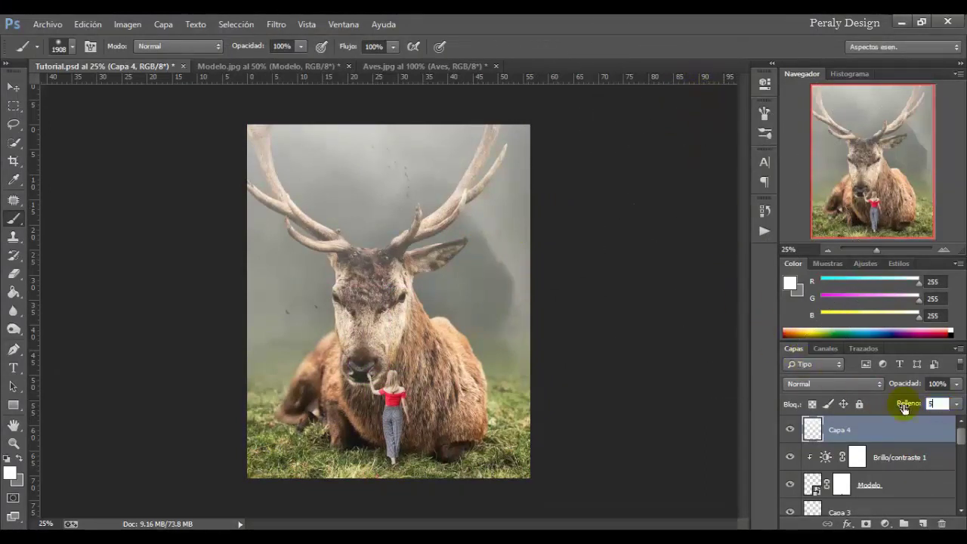
# Set Capa 4's fill to 50% and nudge the fog into place, toggling it to compare.
pyautogui.moveTo(904, 408); pyautogui.dragTo(932, 402)
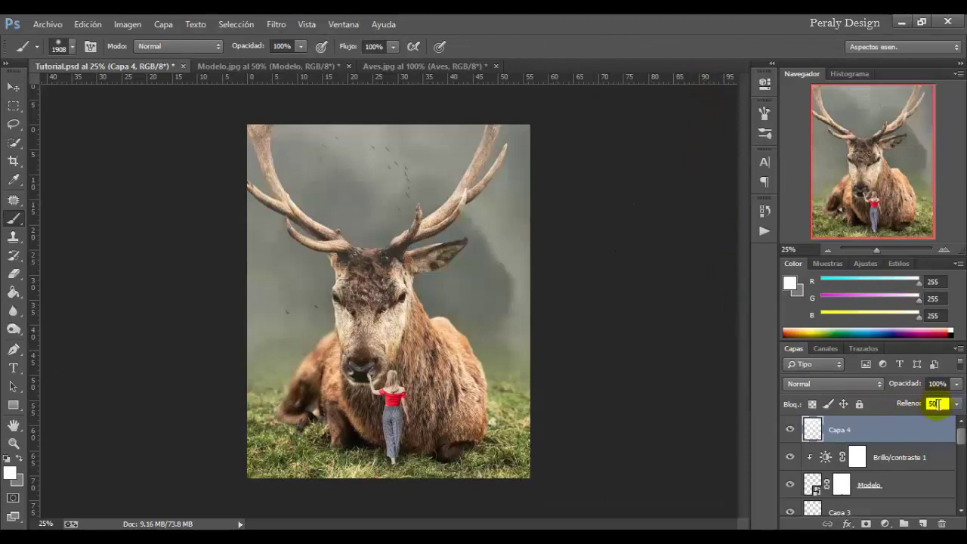
pyautogui.click(791, 432)
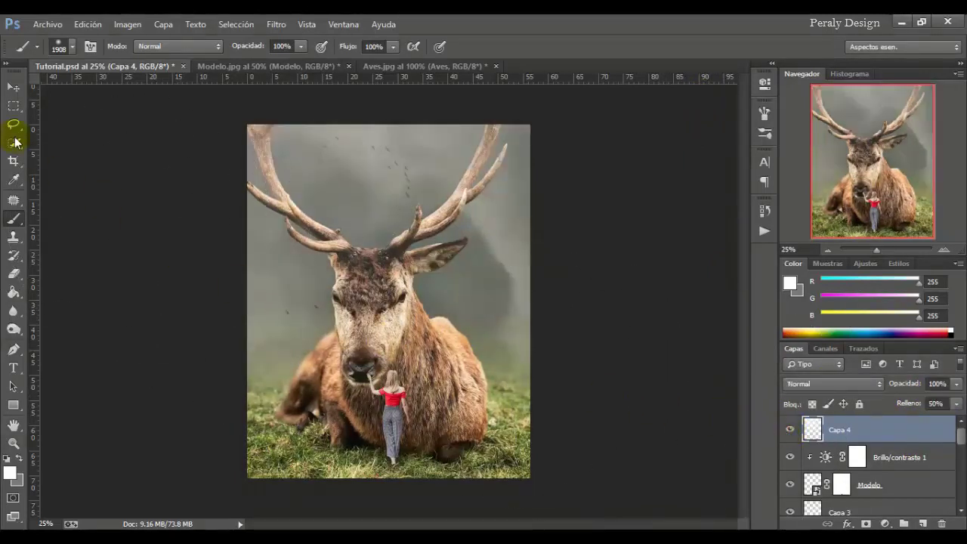
pyautogui.click(15, 88)
pyautogui.moveTo(361, 179); pyautogui.dragTo(642, 352)
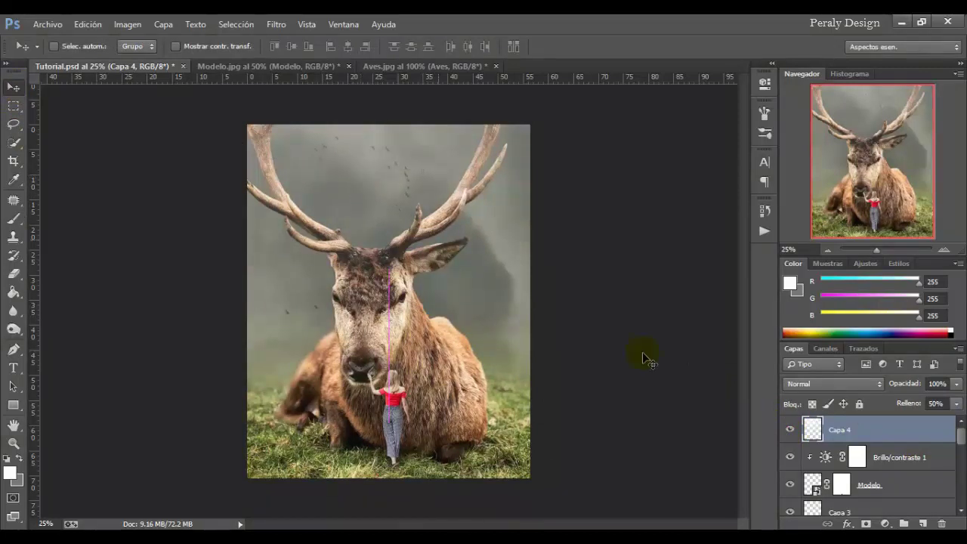
pyautogui.click(789, 432)
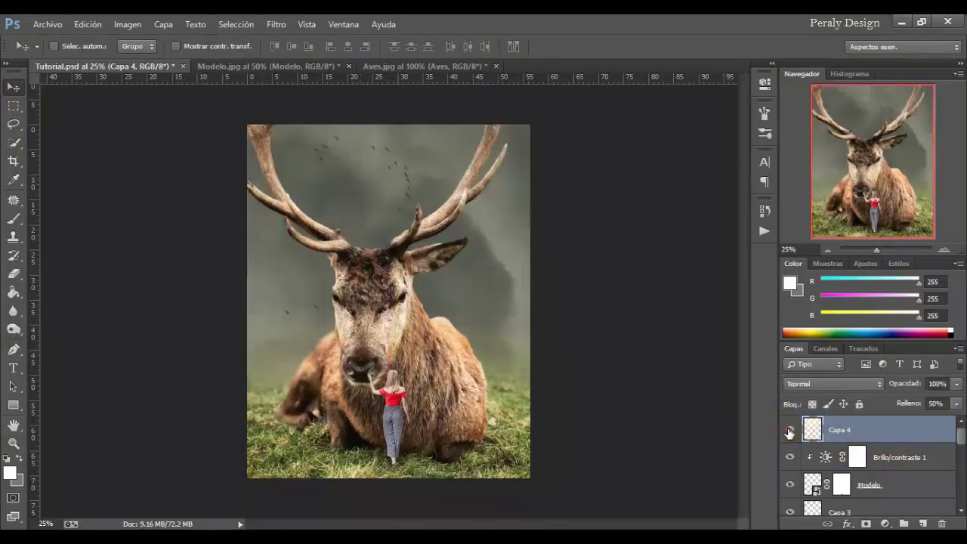
pyautogui.click(789, 432)
pyautogui.moveTo(386, 312)
pyautogui.mouseDown()
pyautogui.moveTo(391, 269)
pyautogui.moveTo(393, 281)
pyautogui.mouseUp()
pyautogui.click(788, 433)
pyautogui.click(788, 432)
pyautogui.click(788, 433)
# Stamp visible layers into Capa 5 and apply Topaz Adjust 5's Detail - Light preset.
pyautogui.hotkey('ctrl', 'shift', 'alt', 'e')
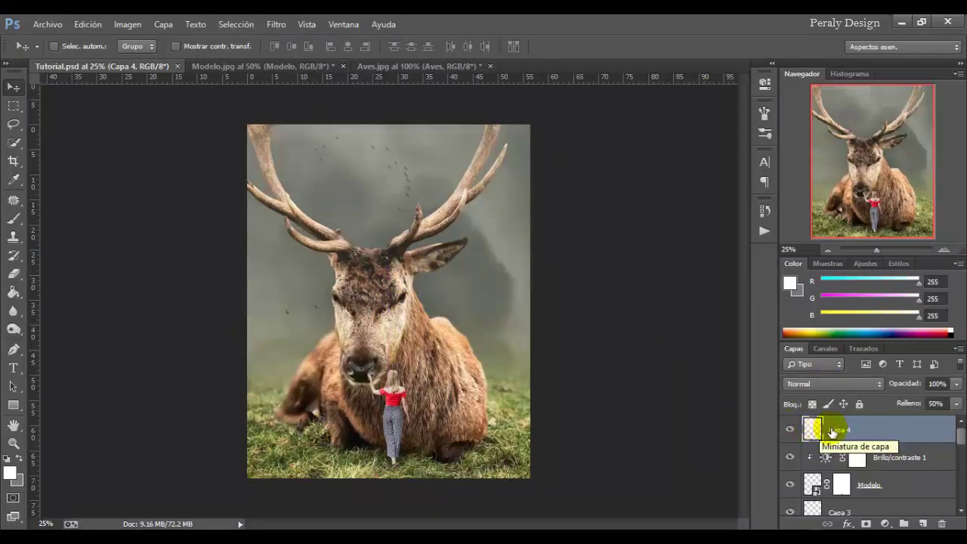
pyautogui.click(282, 29)
pyautogui.moveTo(370, 335)
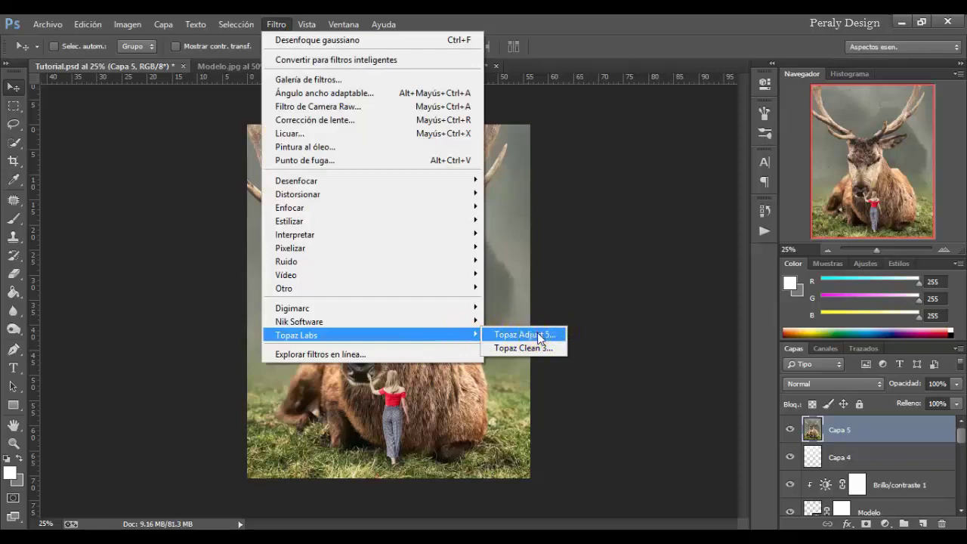
pyautogui.click(540, 336)
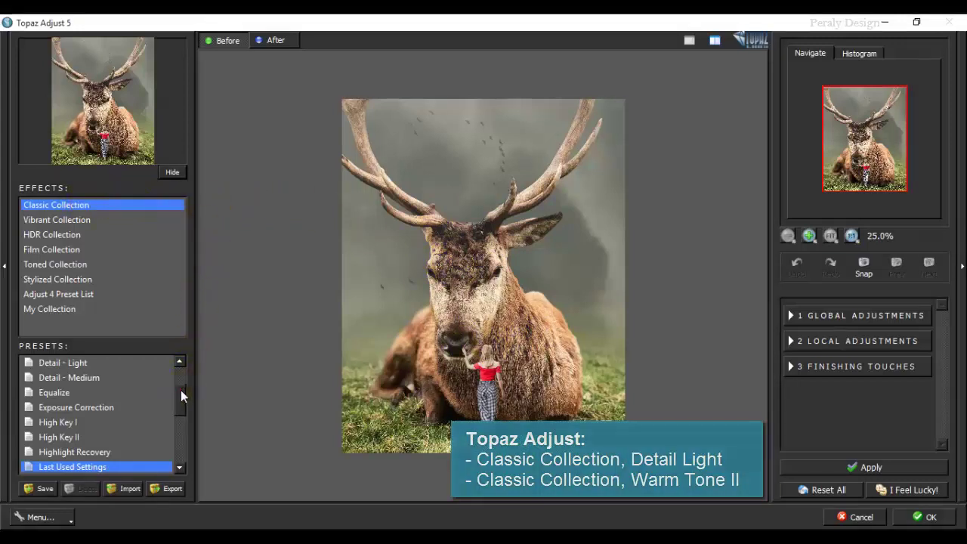
pyautogui.moveTo(181, 391)
pyautogui.mouseDown()
pyautogui.moveTo(181, 405)
pyautogui.moveTo(180, 380)
pyautogui.moveTo(180, 392)
pyautogui.mouseUp()
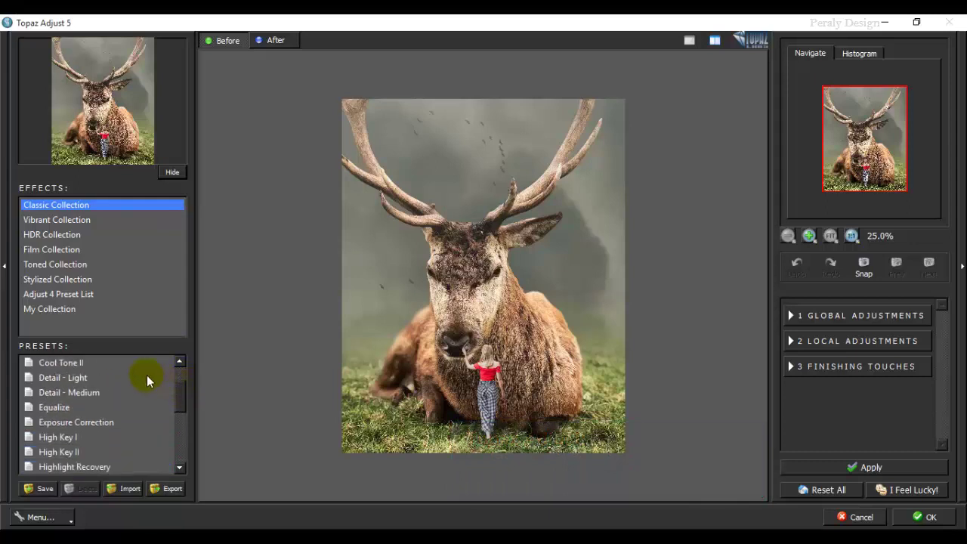
pyautogui.click(91, 378)
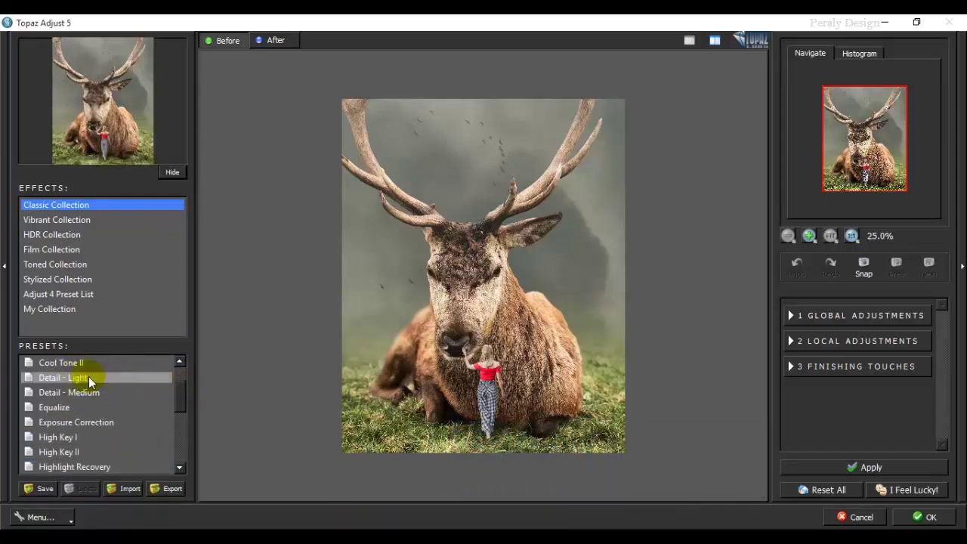
pyautogui.click(97, 380)
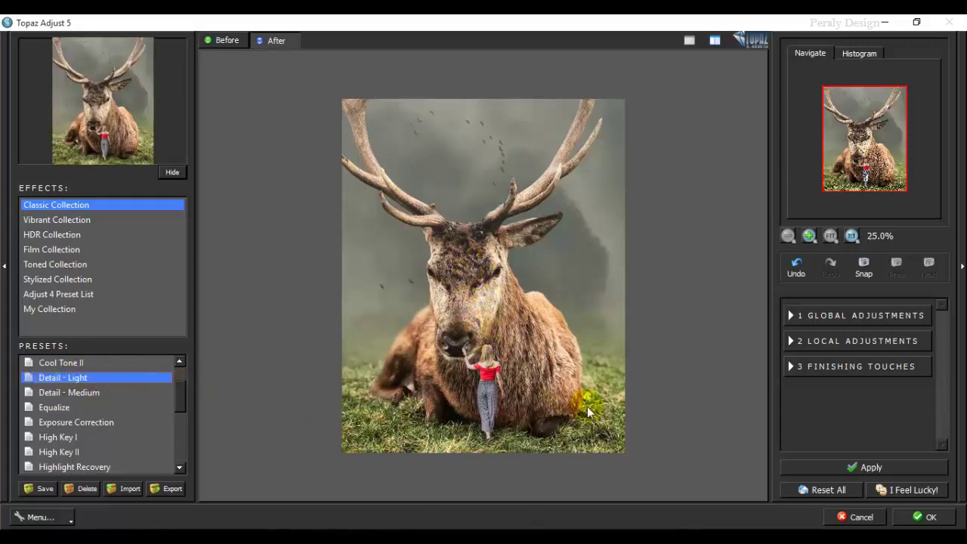
pyautogui.click(870, 468)
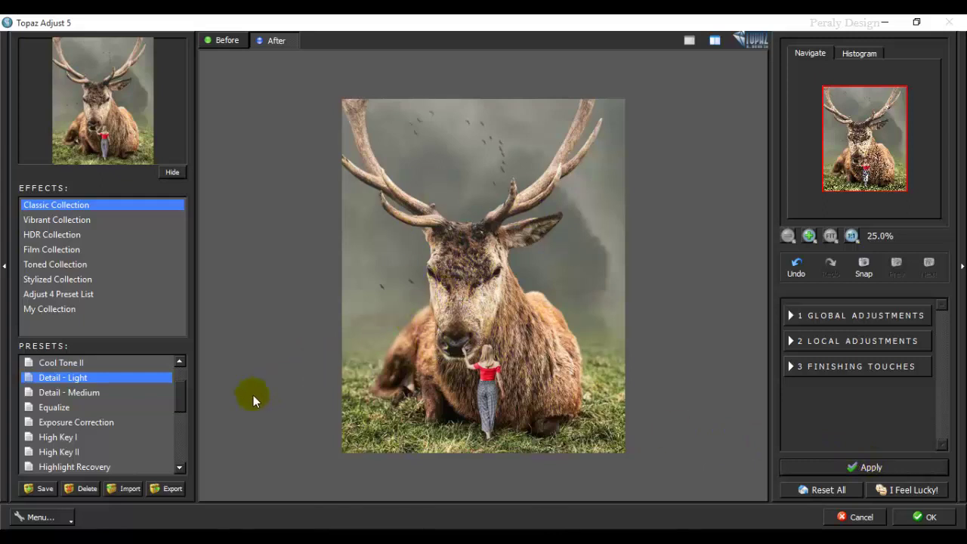
# Add the Warm Tone II preset and accept the Topaz adjustments.
pyautogui.moveTo(180, 402); pyautogui.dragTo(181, 460)
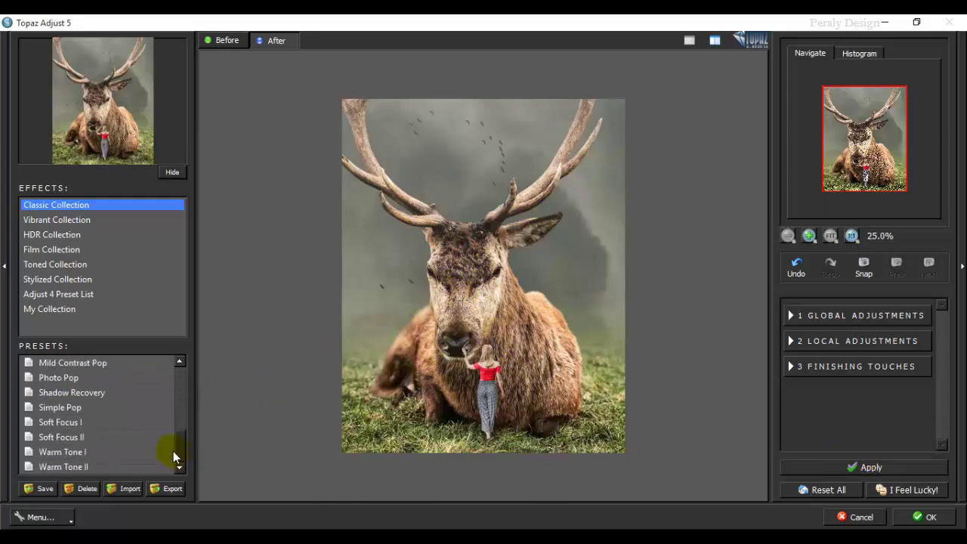
pyautogui.click(66, 468)
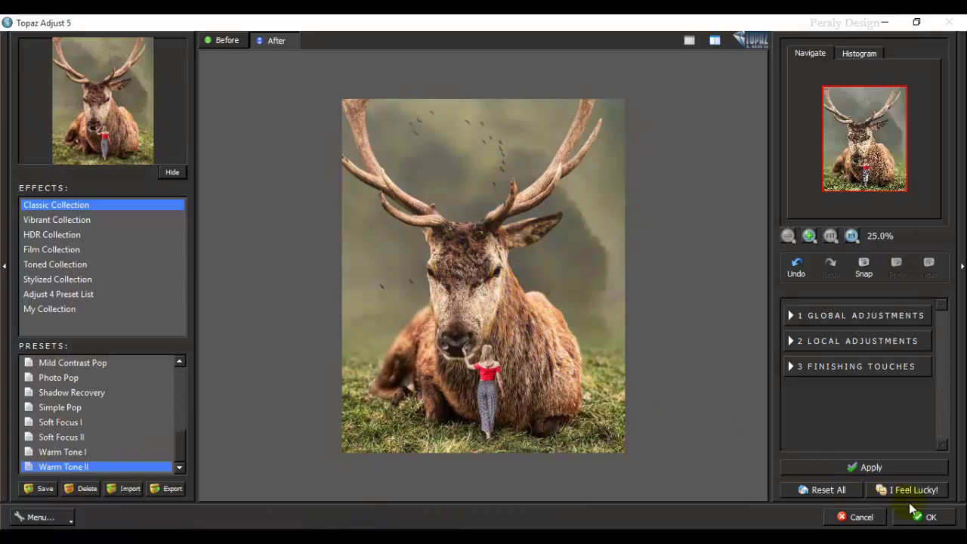
pyautogui.click(920, 518)
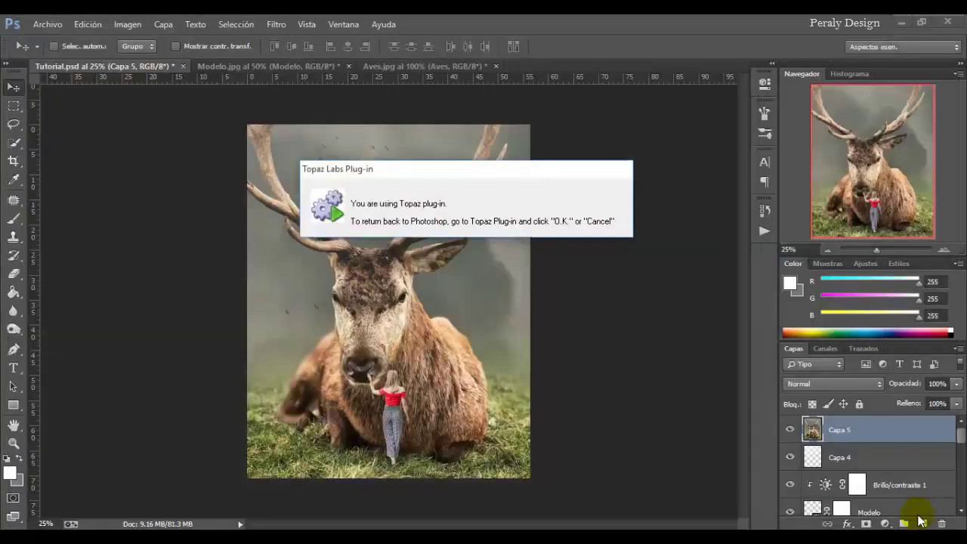
# Open the Camera Raw filter on Capa 5 and set temperature +6 and tint -13.
pyautogui.click(789, 431)
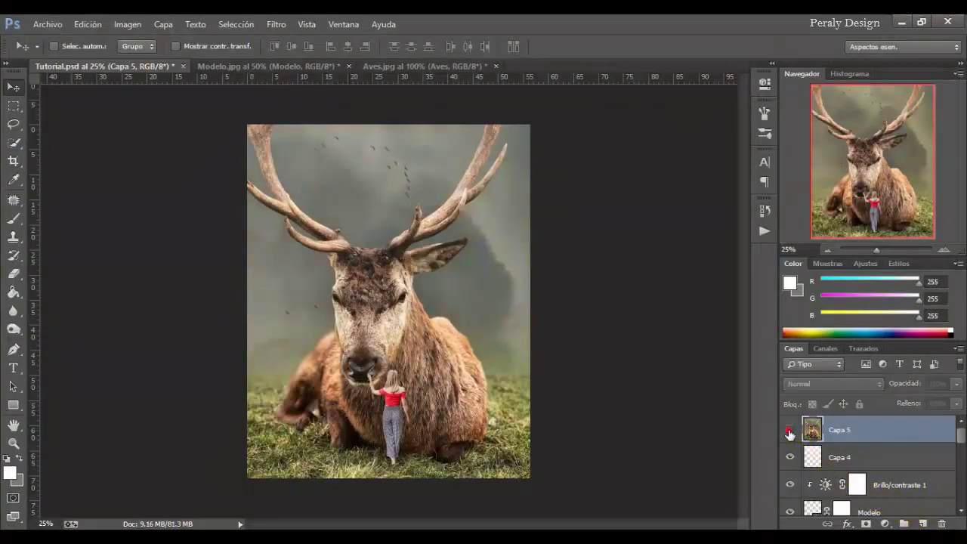
pyautogui.click(789, 431)
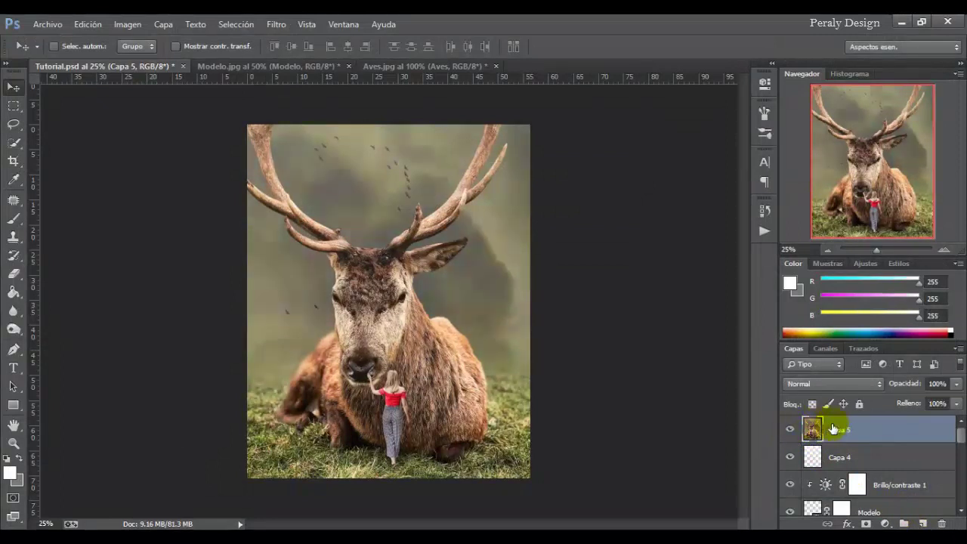
pyautogui.click(277, 25)
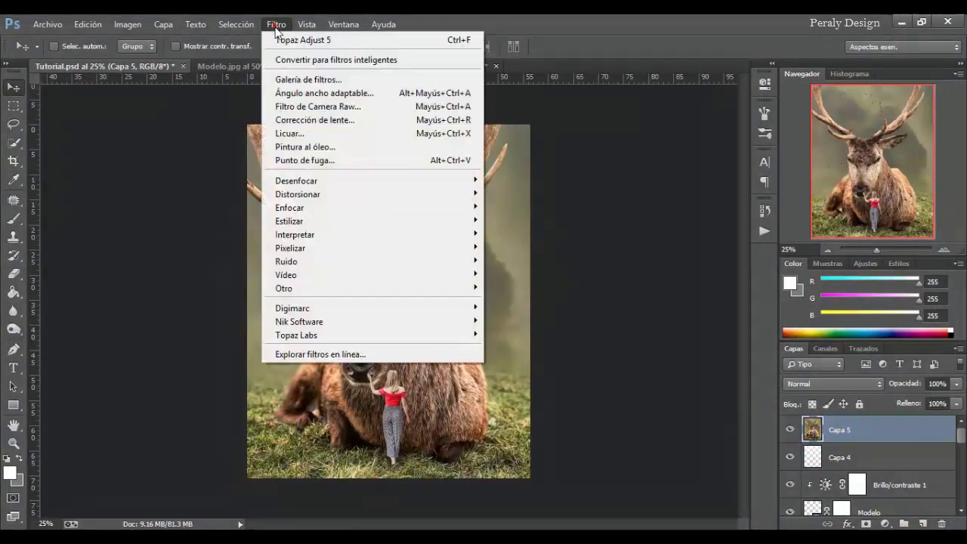
pyautogui.click(363, 110)
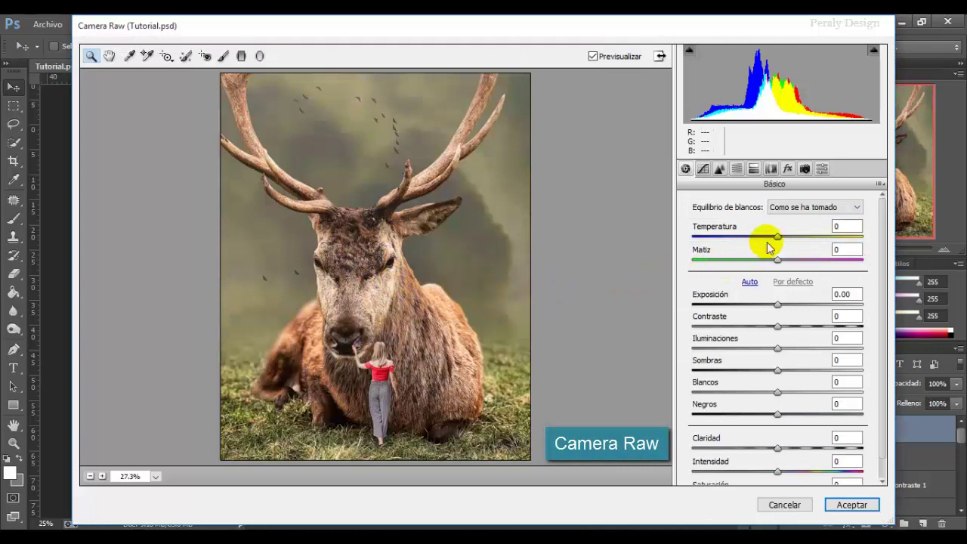
pyautogui.moveTo(778, 236); pyautogui.dragTo(765, 262)
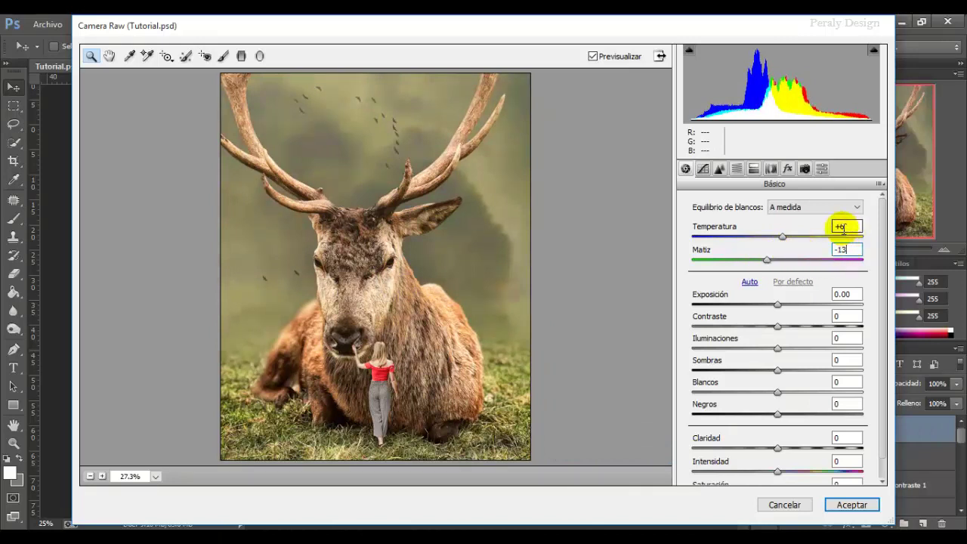
pyautogui.click(592, 55)
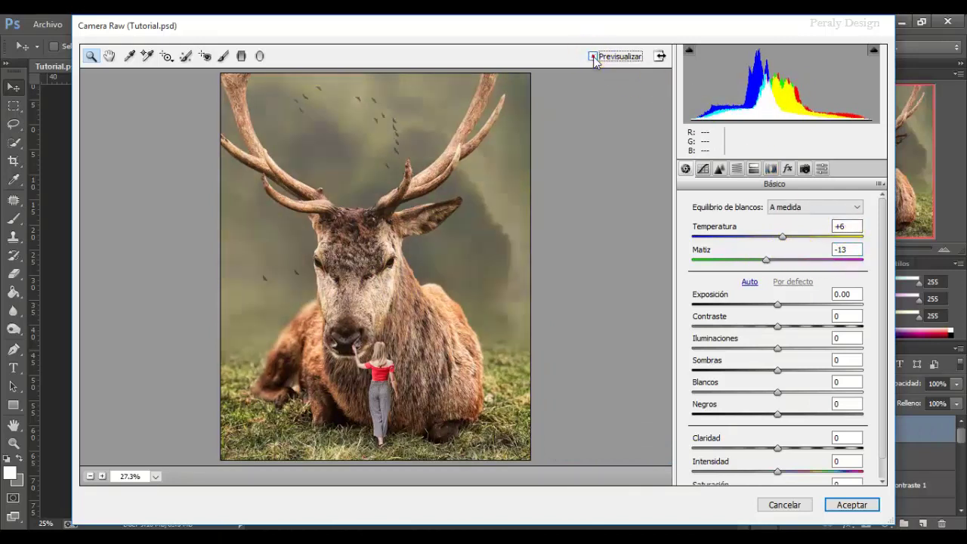
pyautogui.click(592, 56)
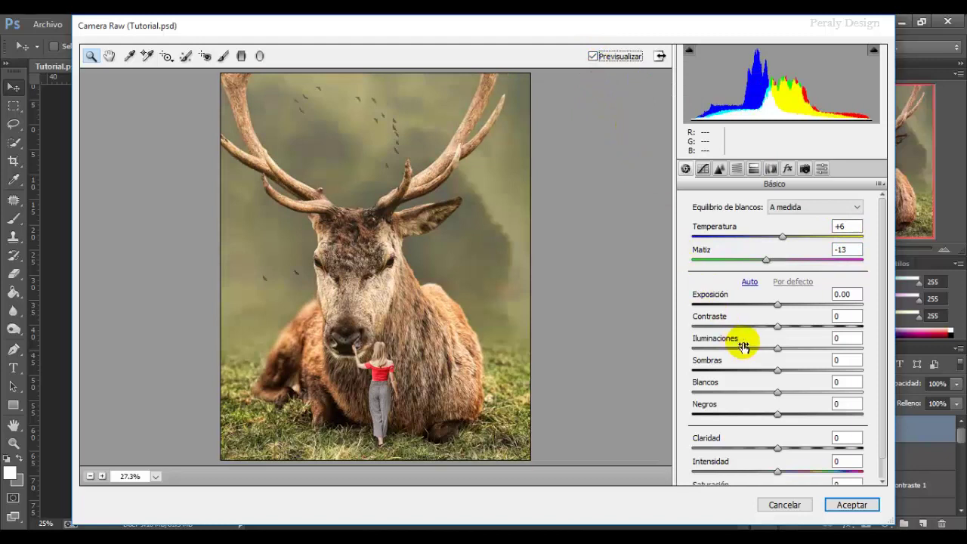
# Set highlights -10, shadows -20, whites -100 and clarity +10, comparing before and after.
pyautogui.moveTo(779, 356); pyautogui.dragTo(762, 371)
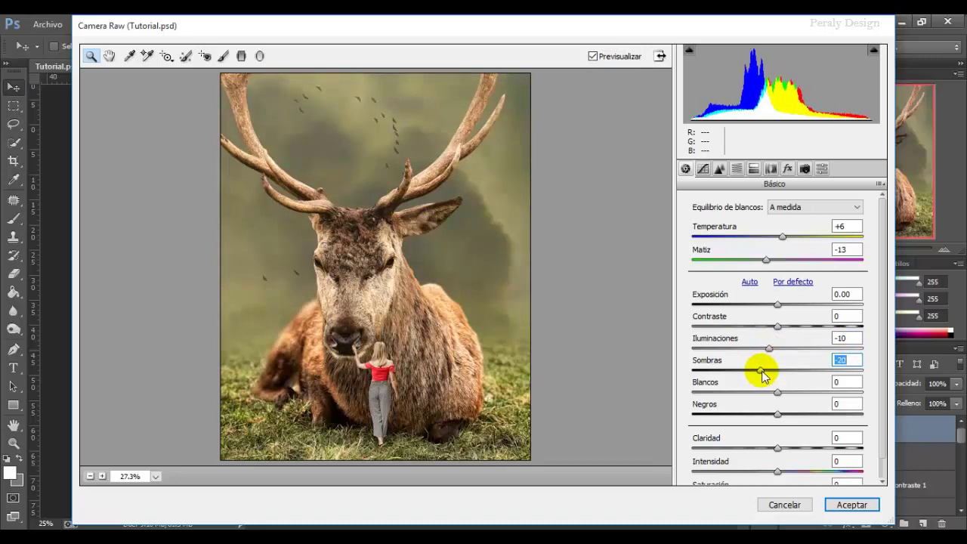
pyautogui.moveTo(776, 392); pyautogui.dragTo(683, 394)
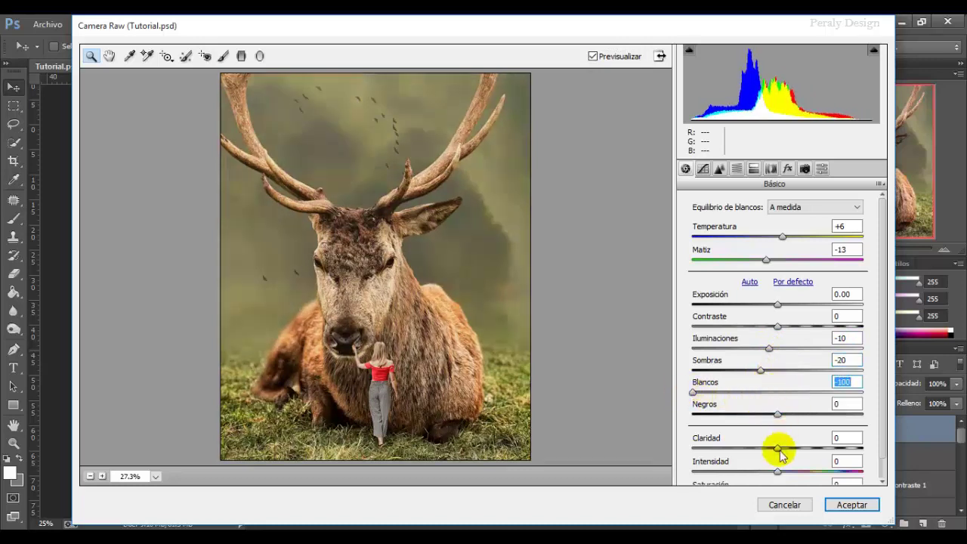
pyautogui.moveTo(777, 448); pyautogui.dragTo(794, 453)
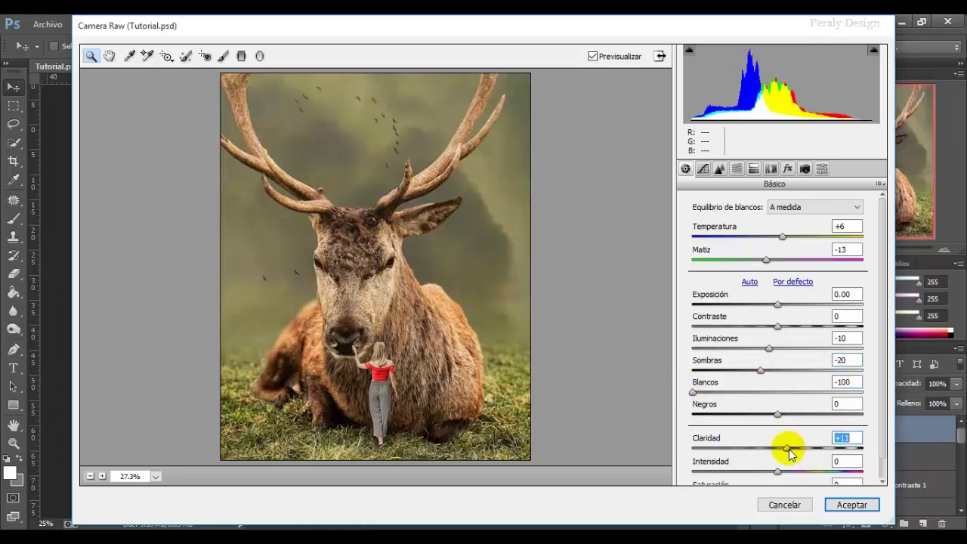
pyautogui.click(854, 438)
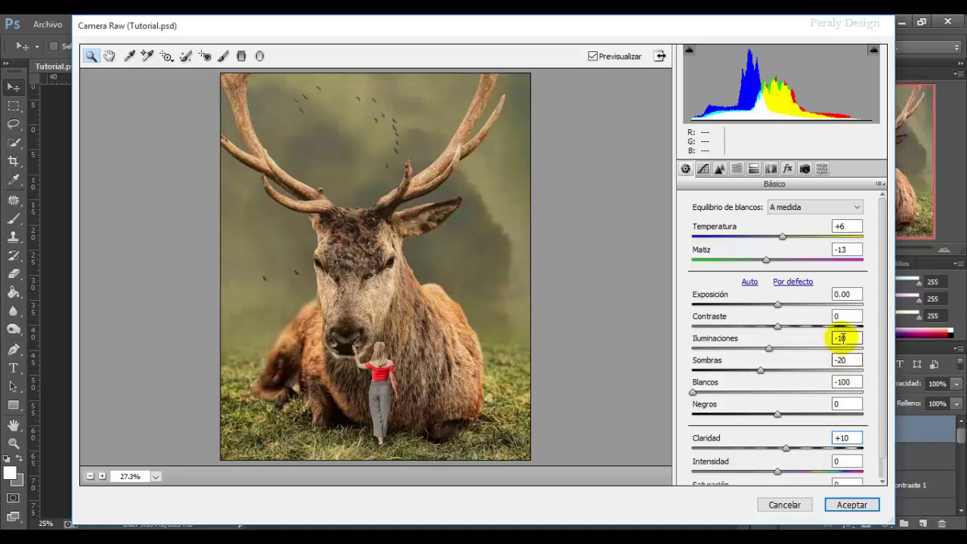
pyautogui.click(593, 56)
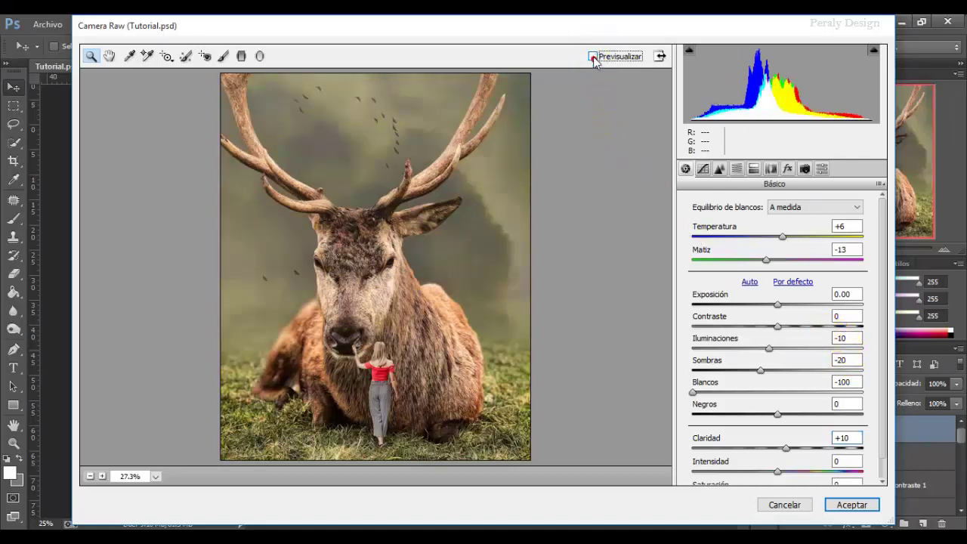
pyautogui.click(593, 56)
# On the point tone curve, lift the Blue channel's shadows and lower its top (248→242).
pyautogui.click(703, 169)
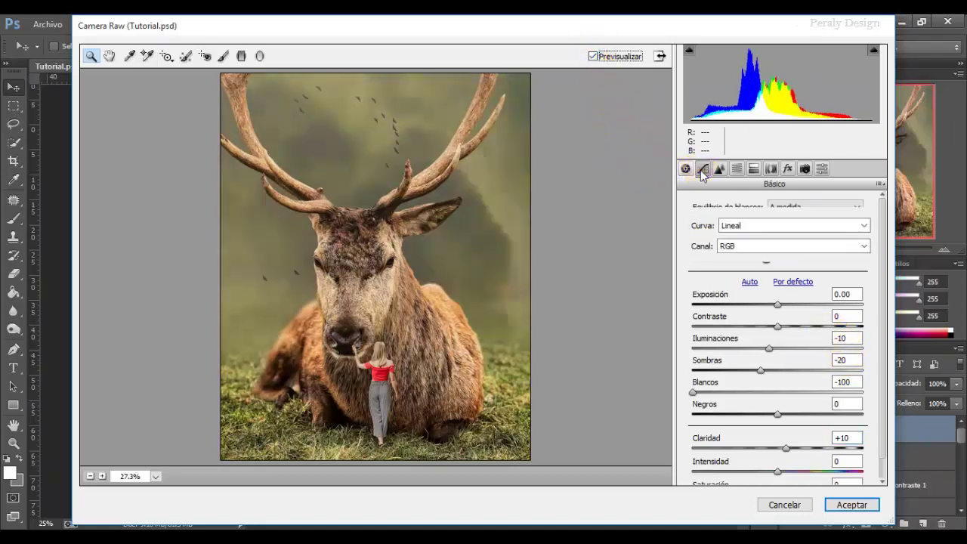
pyautogui.click(743, 246)
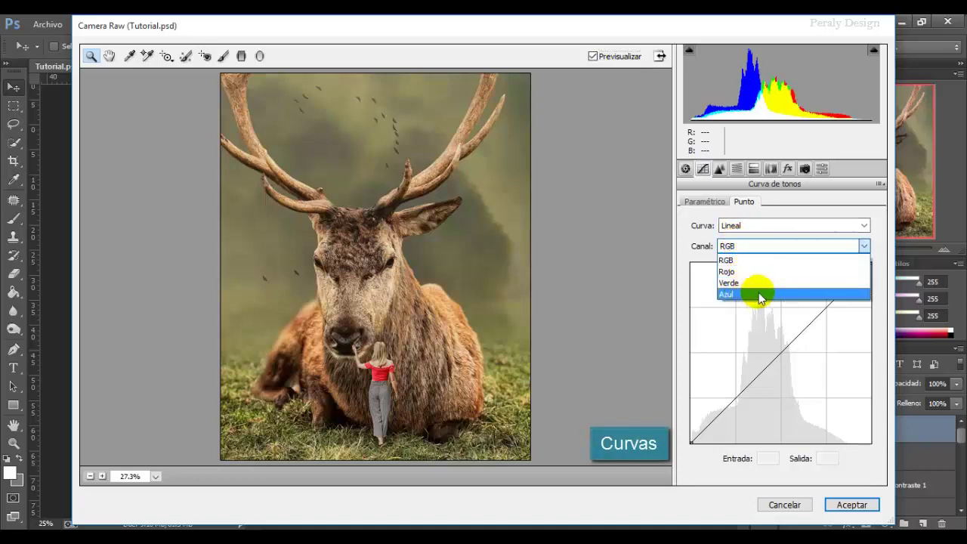
pyautogui.click(738, 295)
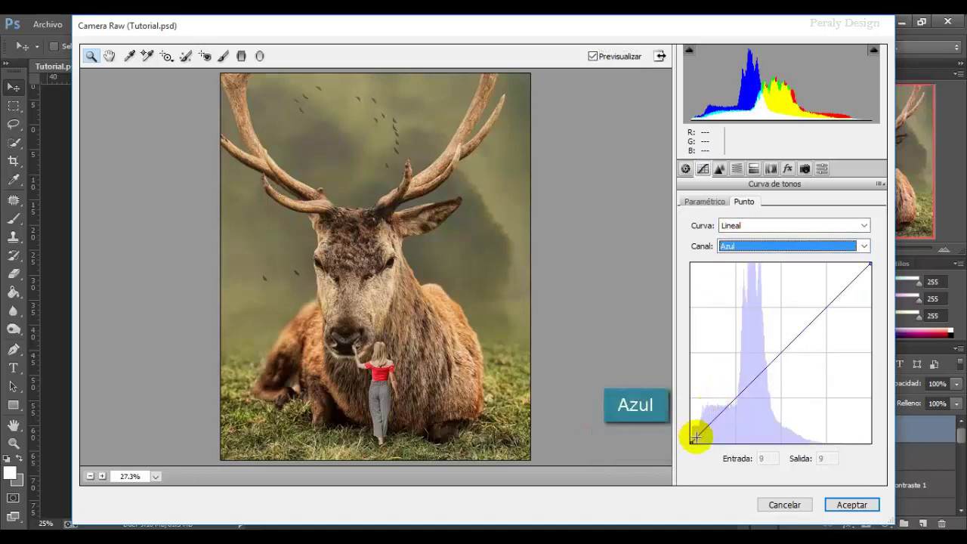
pyautogui.moveTo(702, 431); pyautogui.dragTo(700, 425)
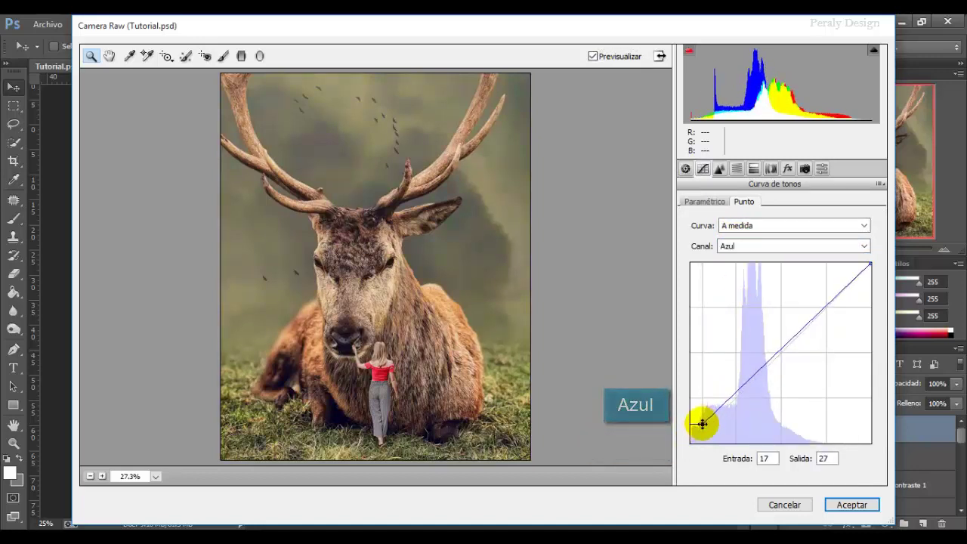
pyautogui.click(867, 264)
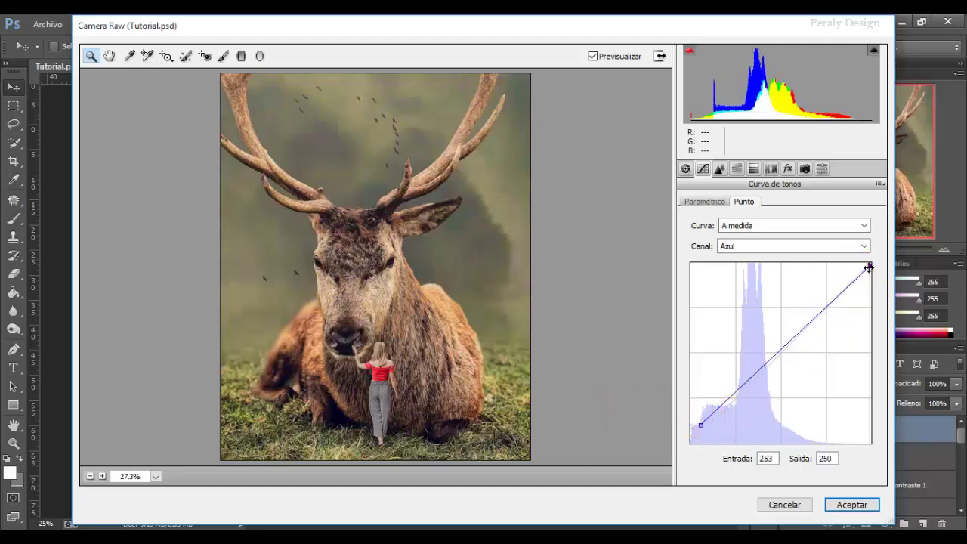
pyautogui.moveTo(868, 267); pyautogui.dragTo(866, 271)
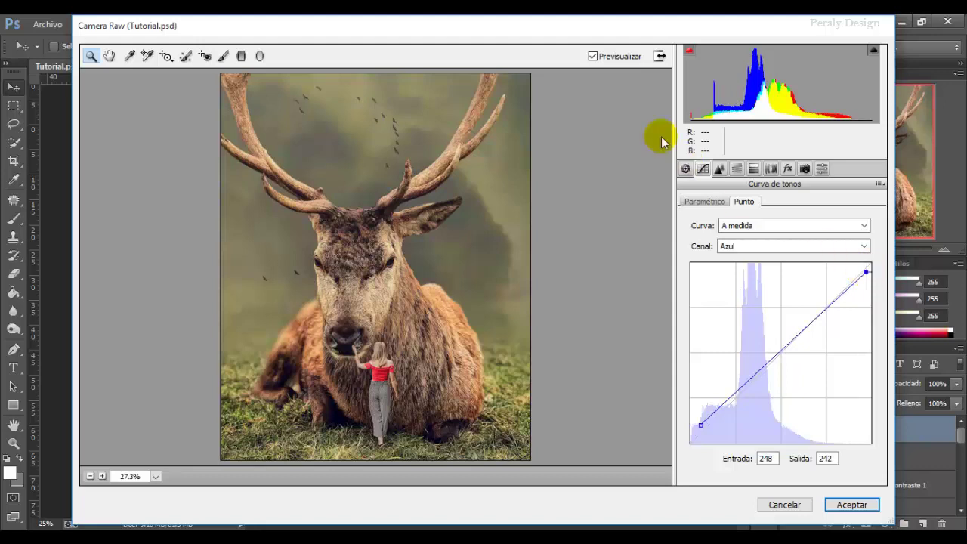
pyautogui.click(593, 57)
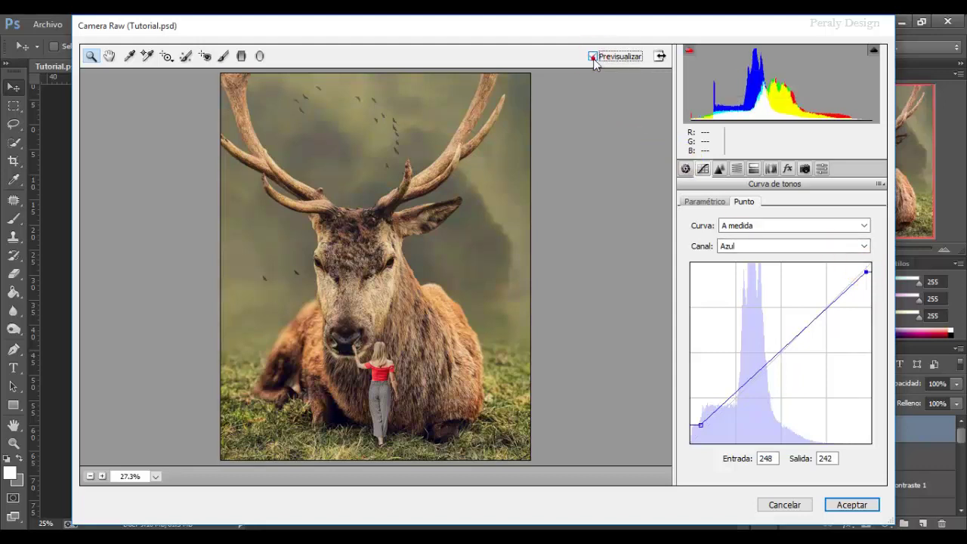
# Lower the Red channel curve's top point slightly (252→246) and restore the preview.
pyautogui.click(760, 247)
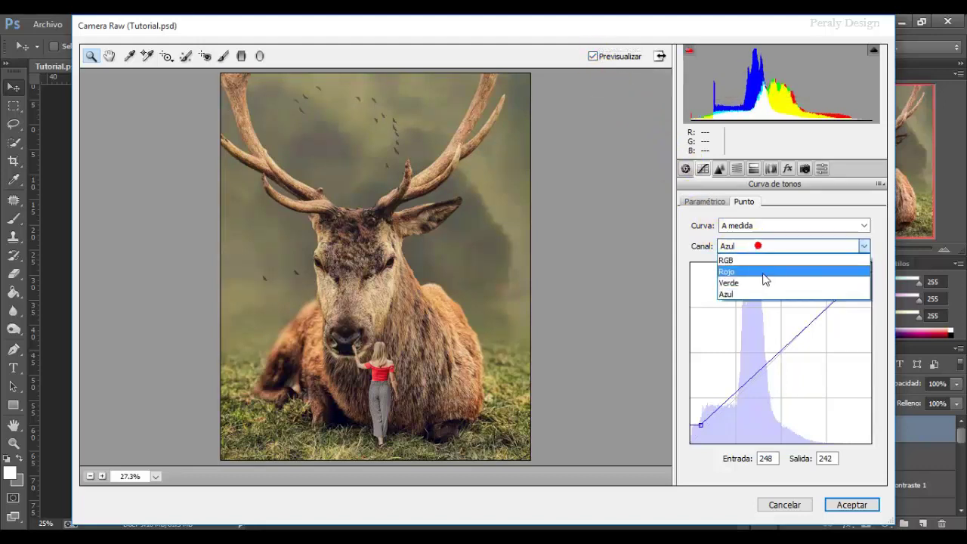
pyautogui.click(746, 272)
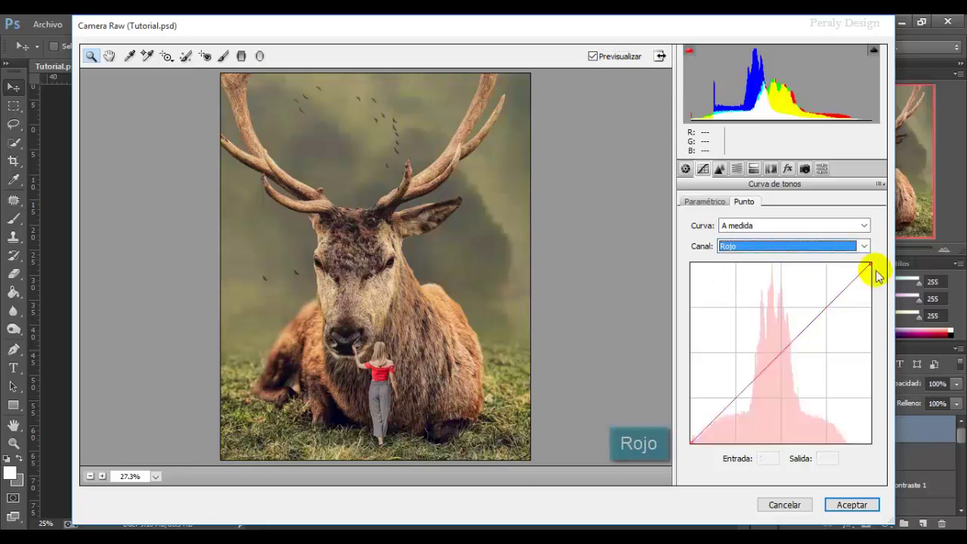
pyautogui.moveTo(869, 270); pyautogui.dragTo(868, 271)
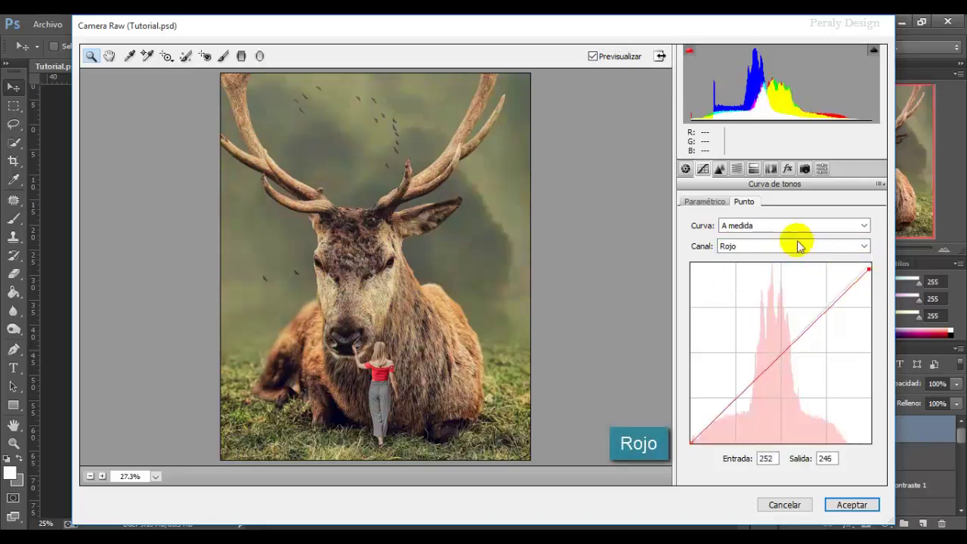
pyautogui.click(592, 56)
# In HSL Saturation, set Yellows to -30 and Greens to -100, then compare.
pyautogui.click(733, 170)
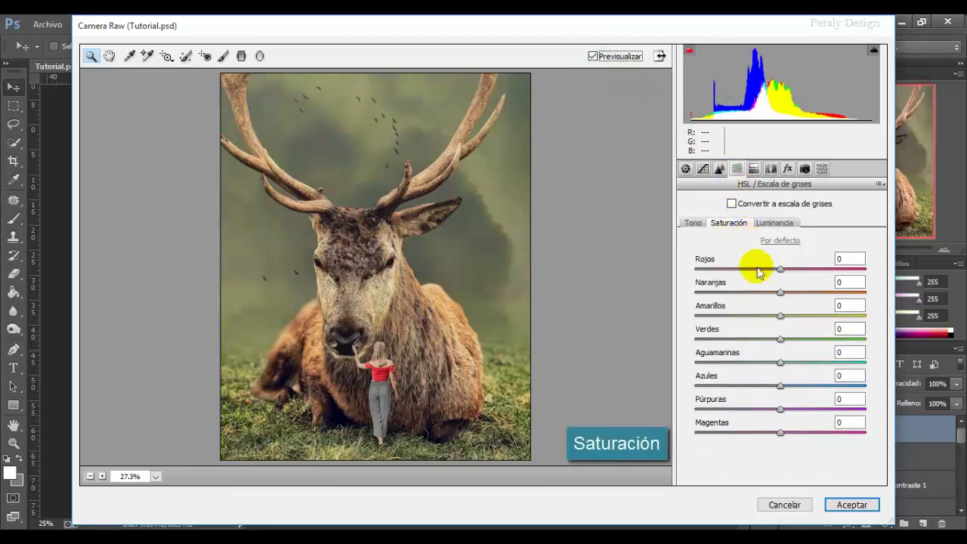
pyautogui.moveTo(781, 315); pyautogui.dragTo(759, 322)
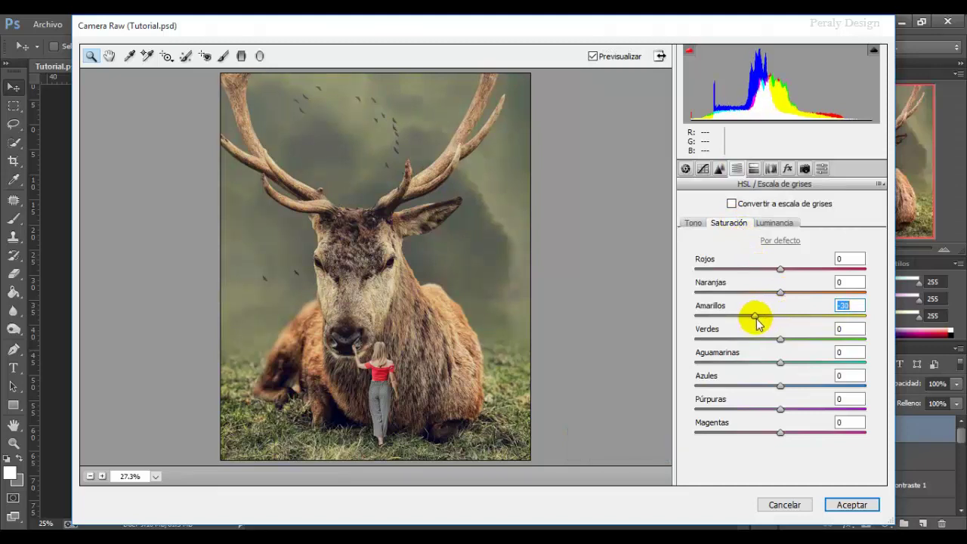
pyautogui.click(860, 305)
pyautogui.moveTo(781, 339); pyautogui.dragTo(695, 342)
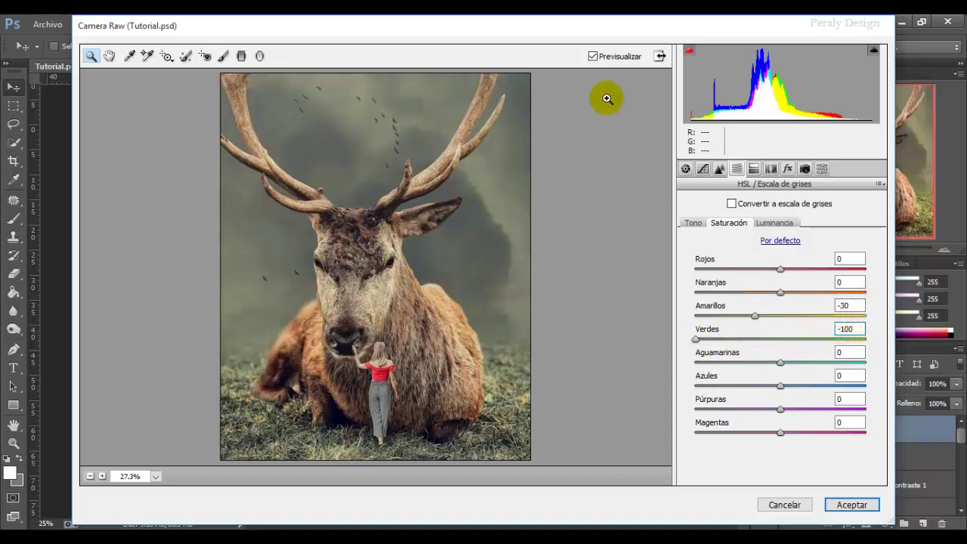
pyautogui.click(593, 57)
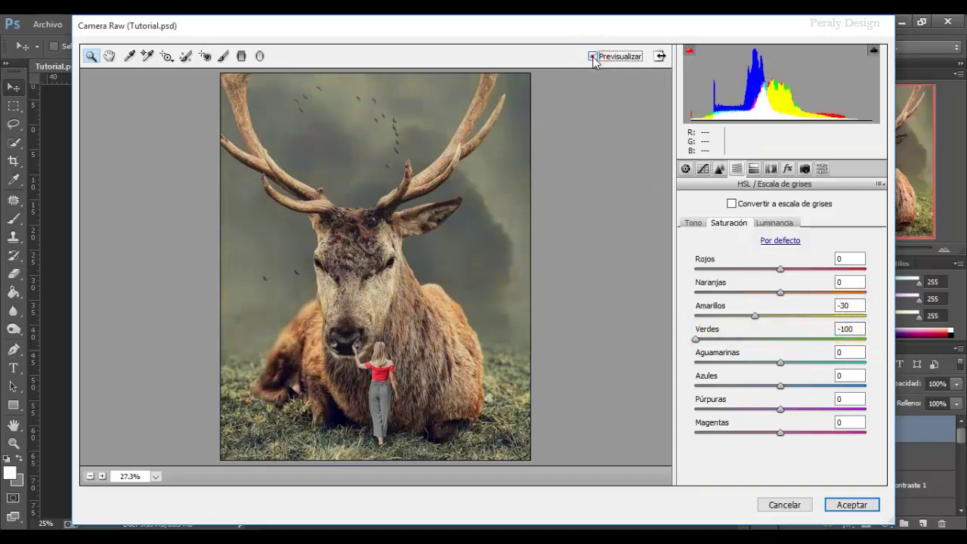
# Add a -1.65 exposure graduated filter from the bottom up to the deer's muzzle.
pyautogui.click(241, 56)
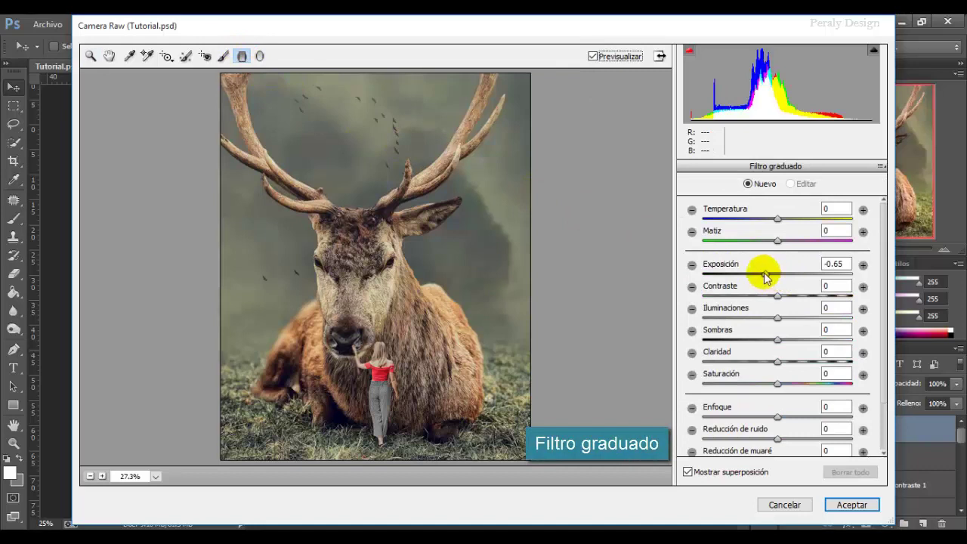
pyautogui.moveTo(765, 277); pyautogui.dragTo(758, 279)
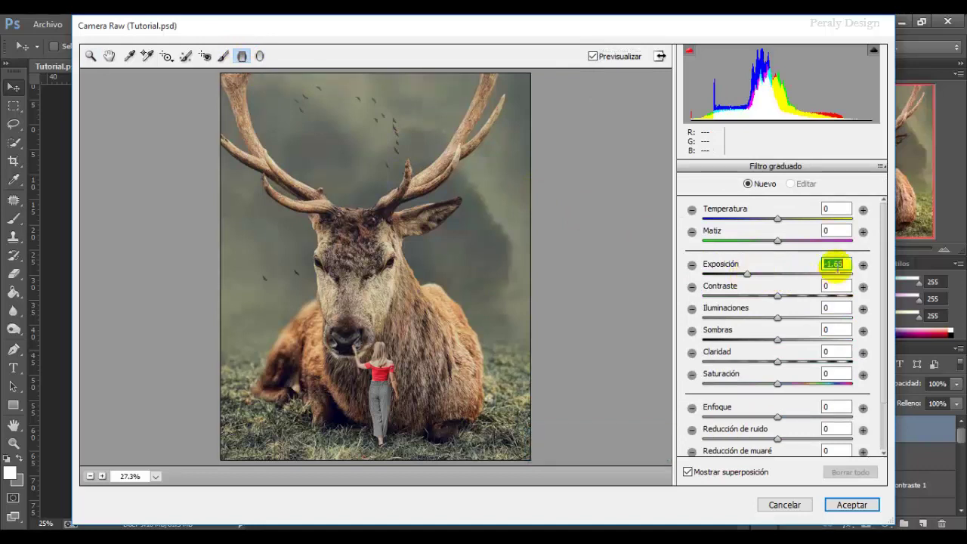
pyautogui.click(844, 263)
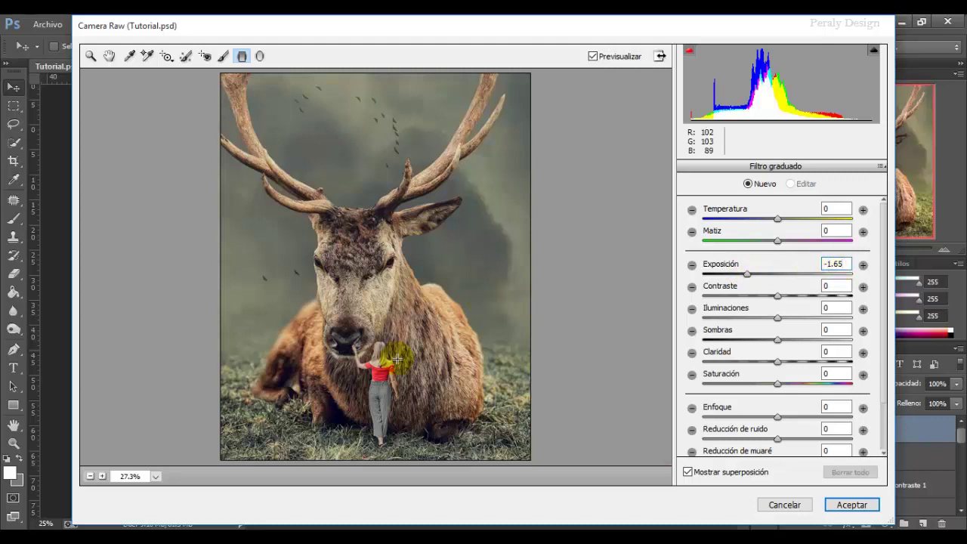
pyautogui.hotkey('ctrl', '-')
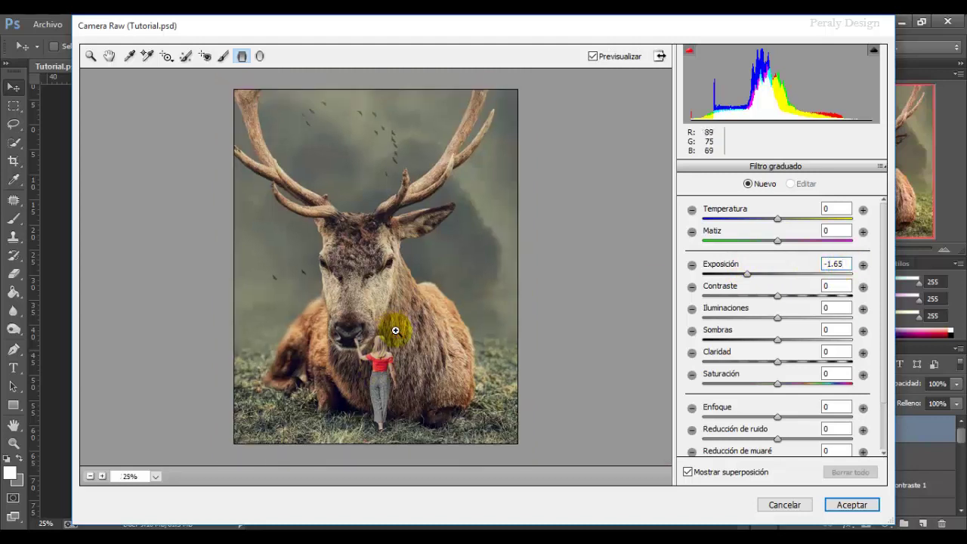
pyautogui.moveTo(373, 328)
pyautogui.mouseDown()
pyautogui.moveTo(373, 276)
pyautogui.moveTo(392, 388)
pyautogui.mouseUp()
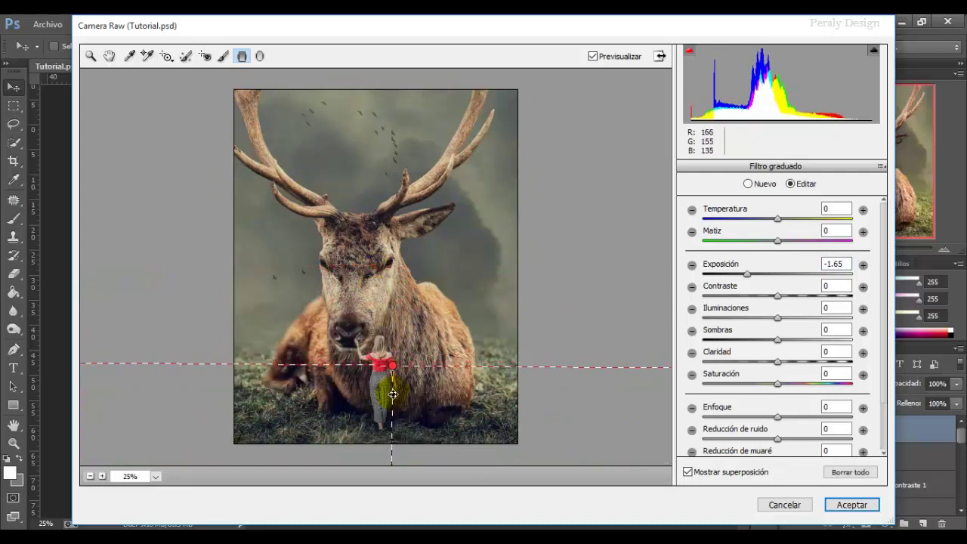
pyautogui.moveTo(393, 361); pyautogui.dragTo(412, 324)
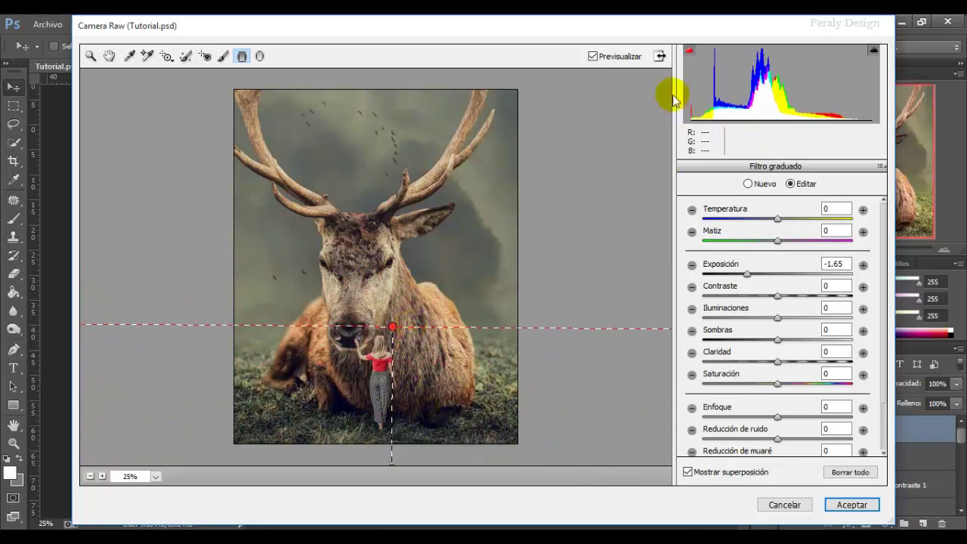
# Compare the filtered preview and apply the Camera Raw edits to Capa 5.
pyautogui.click(593, 56)
pyautogui.click(593, 57)
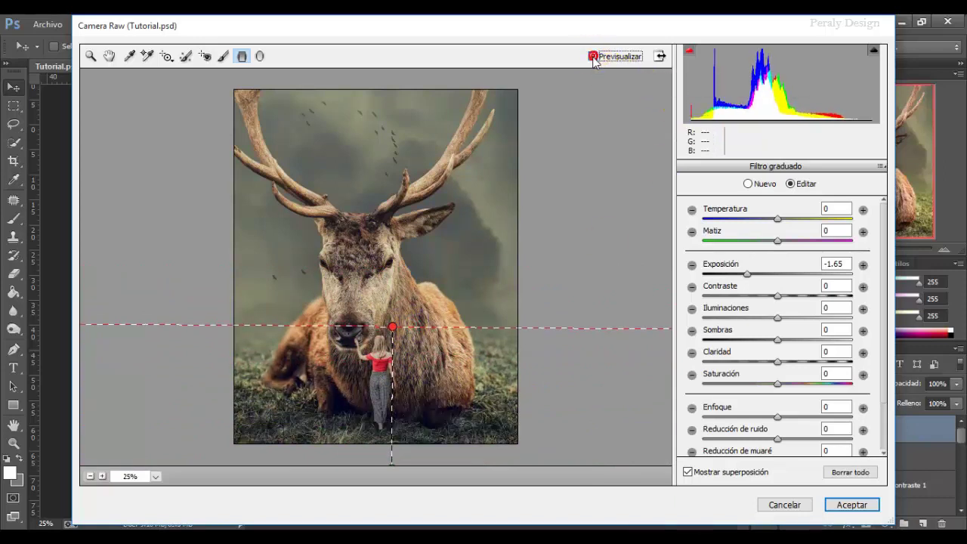
pyautogui.click(849, 505)
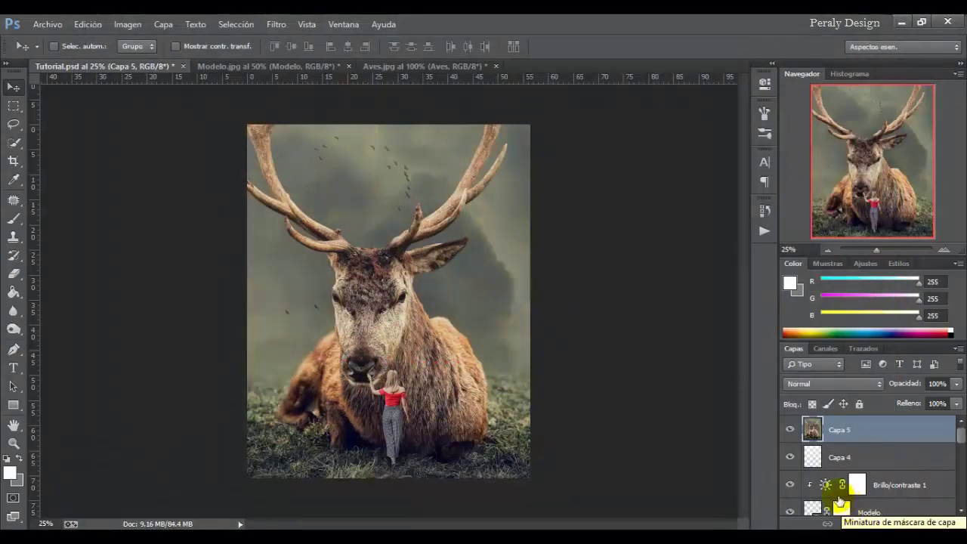
# Add a Color Lookup adjustment layer using the FoggyNight.3DL look.
pyautogui.click(790, 429)
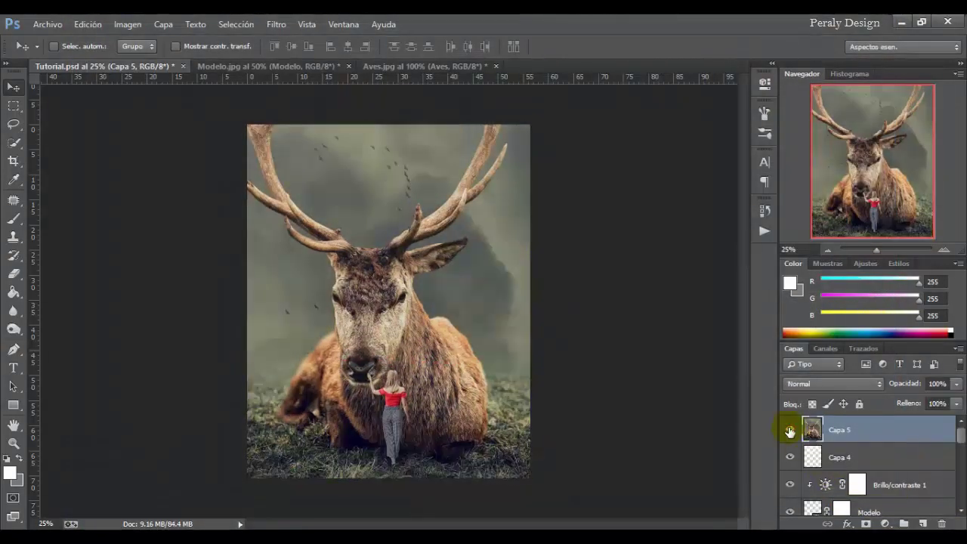
pyautogui.click(789, 429)
pyautogui.click(789, 430)
pyautogui.click(884, 523)
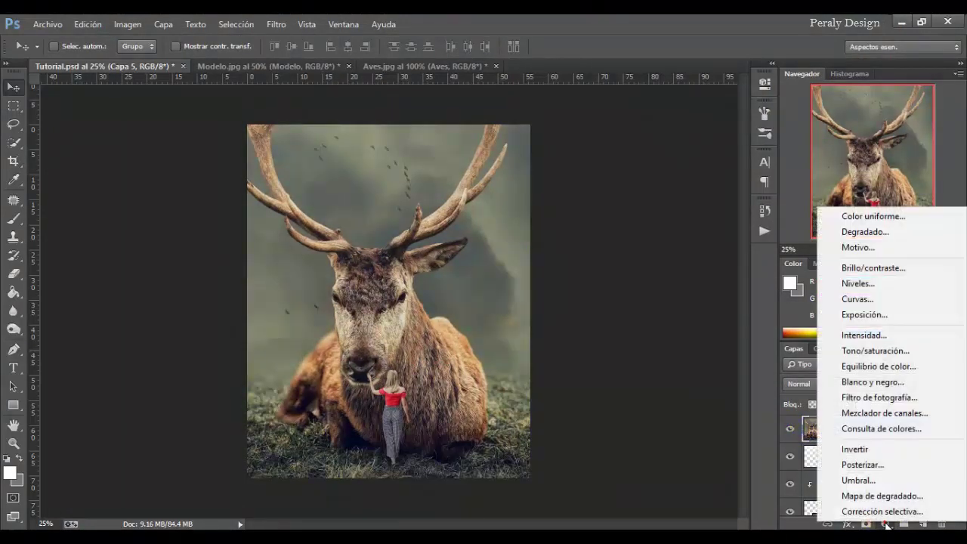
pyautogui.click(878, 430)
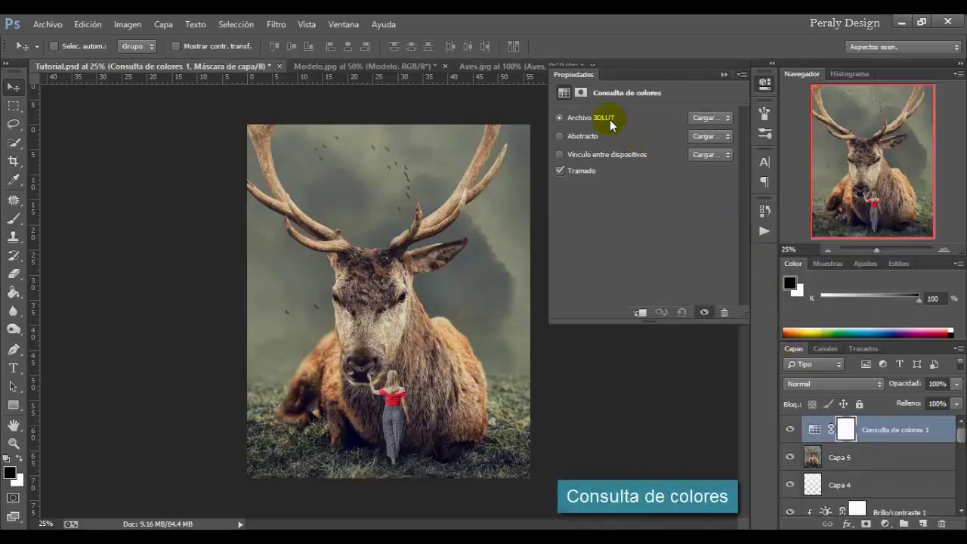
pyautogui.click(718, 118)
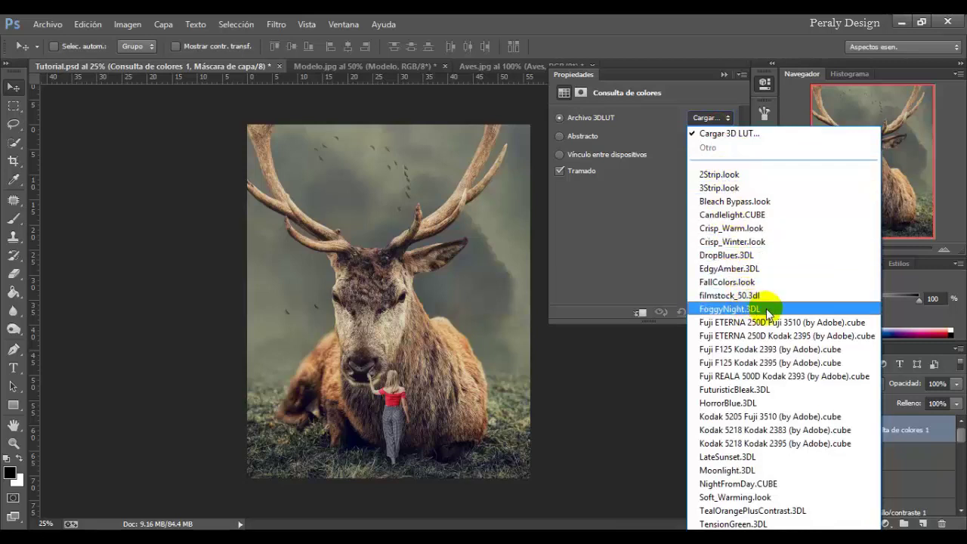
pyautogui.click(734, 309)
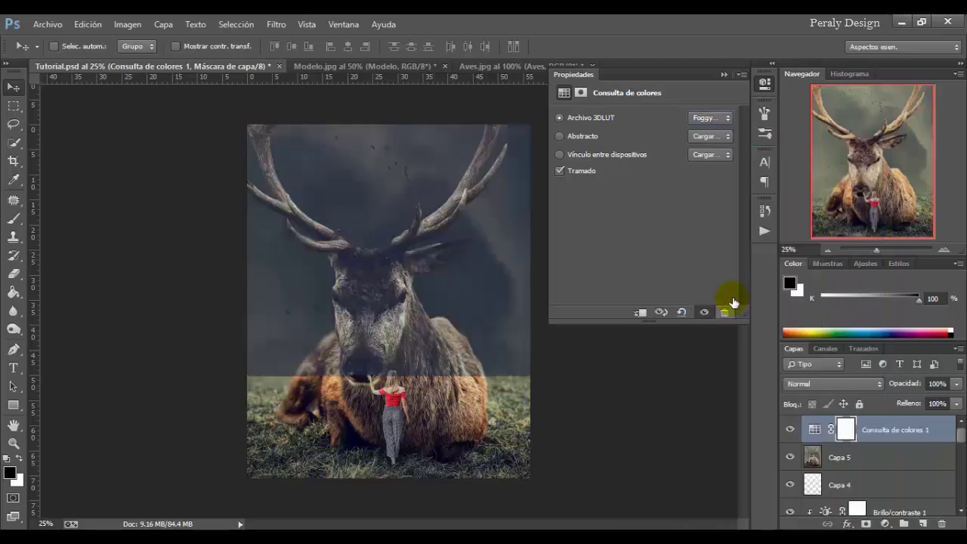
# Reduce the Color Lookup layer's fill to 30% and compare the result.
pyautogui.click(789, 430)
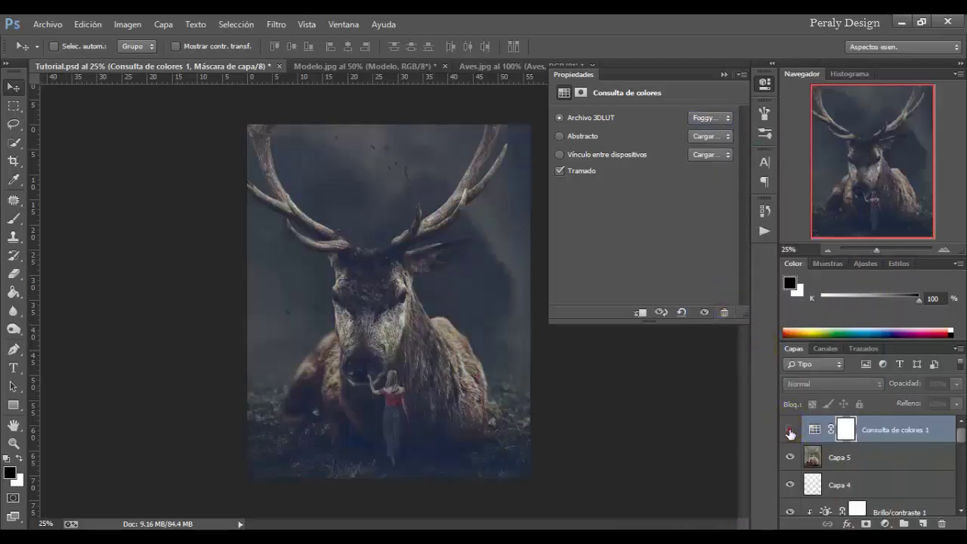
pyautogui.click(789, 431)
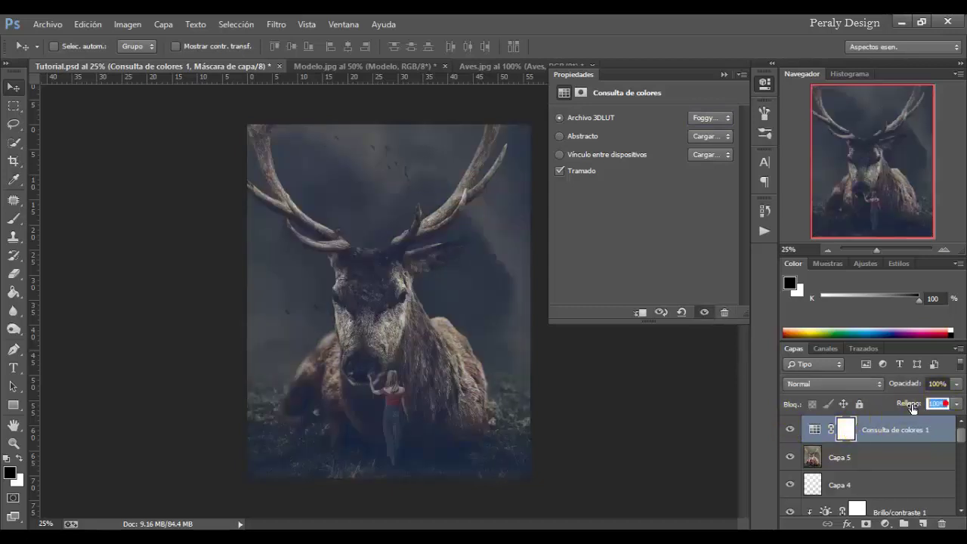
pyautogui.write('30')
pyautogui.press('Return')
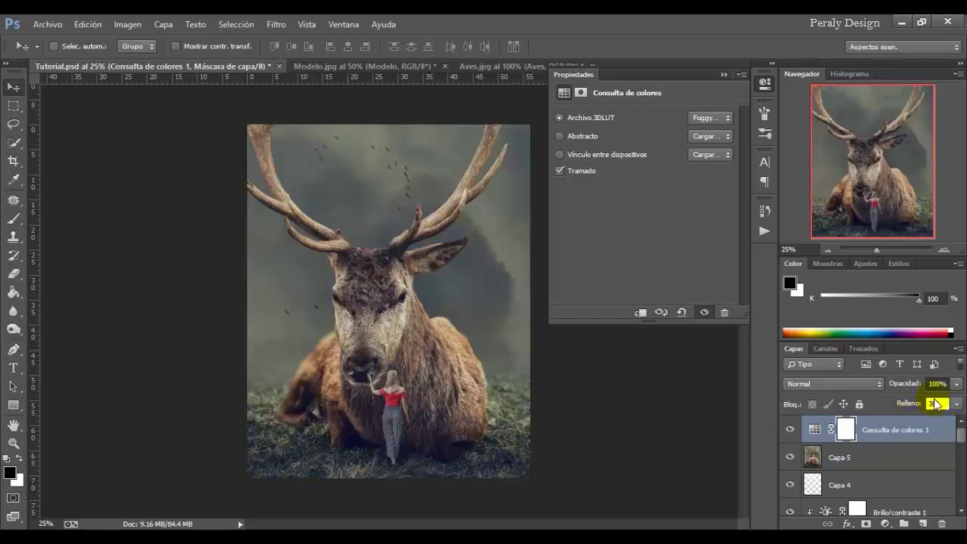
pyautogui.click(790, 430)
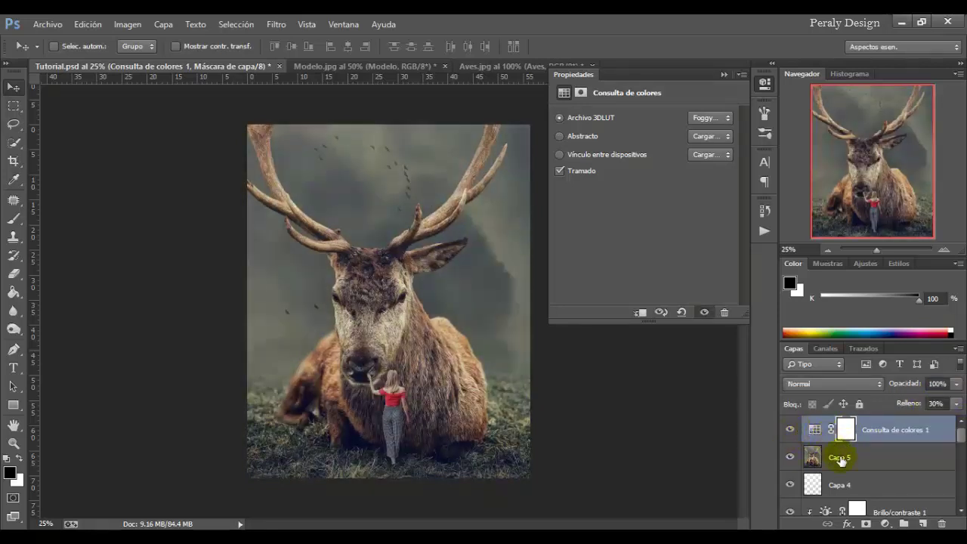
pyautogui.click(885, 522)
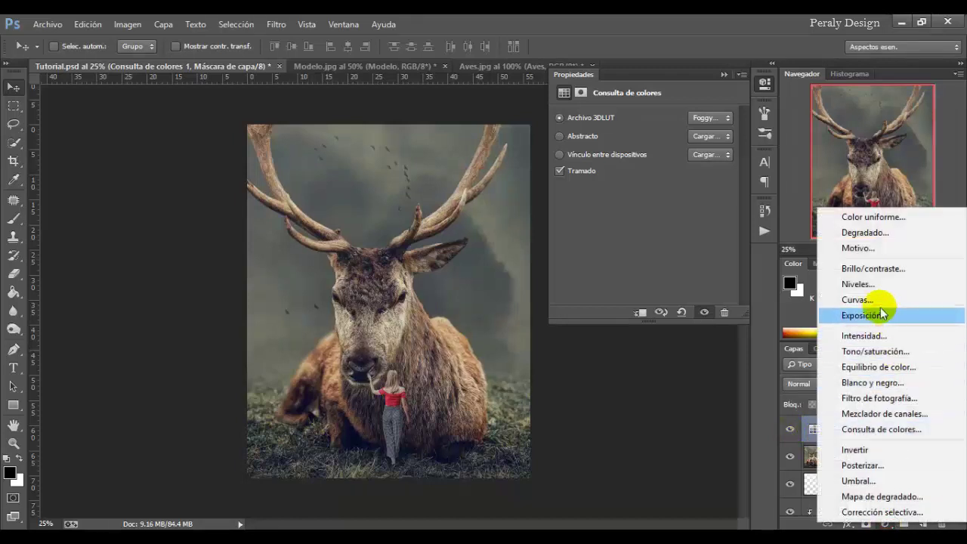
# Add a Levels adjustment layer with the black input raised to 7.
pyautogui.click(857, 284)
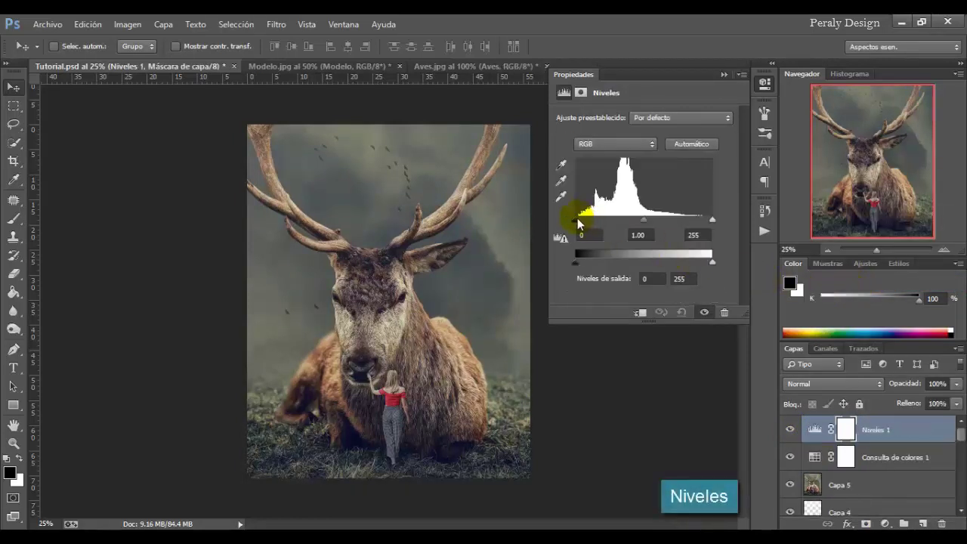
pyautogui.click(579, 222)
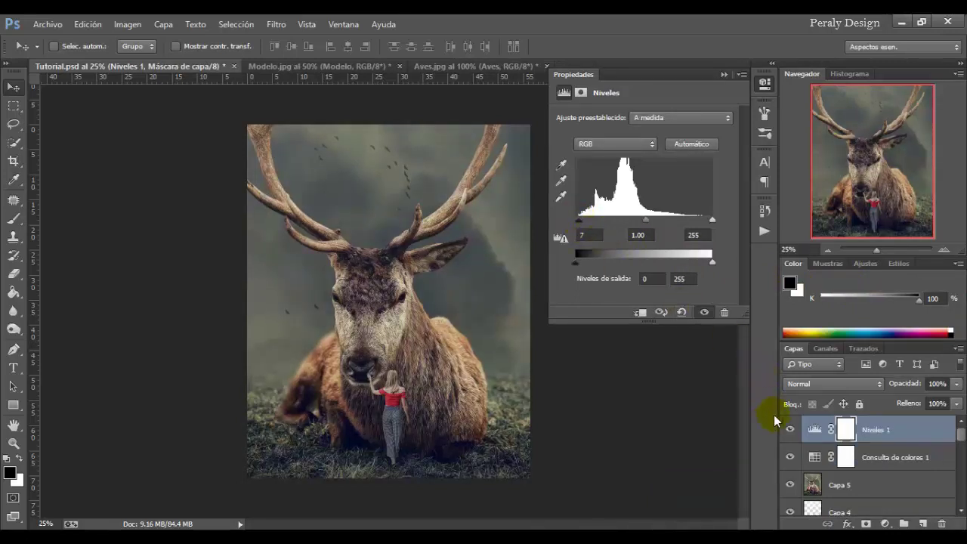
pyautogui.click(790, 430)
pyautogui.click(790, 430)
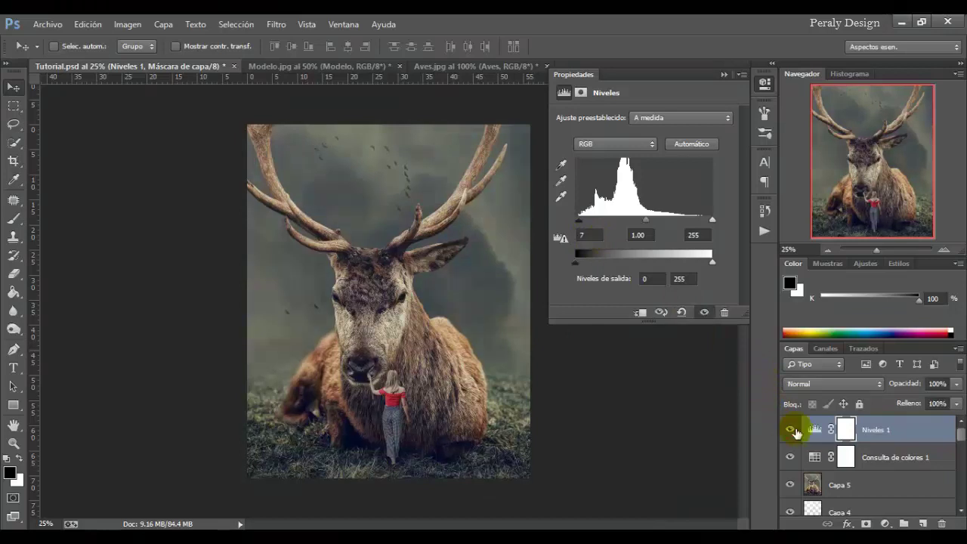
# Add an Exposure adjustment layer with offset nudged to about +0.0083.
pyautogui.click(886, 523)
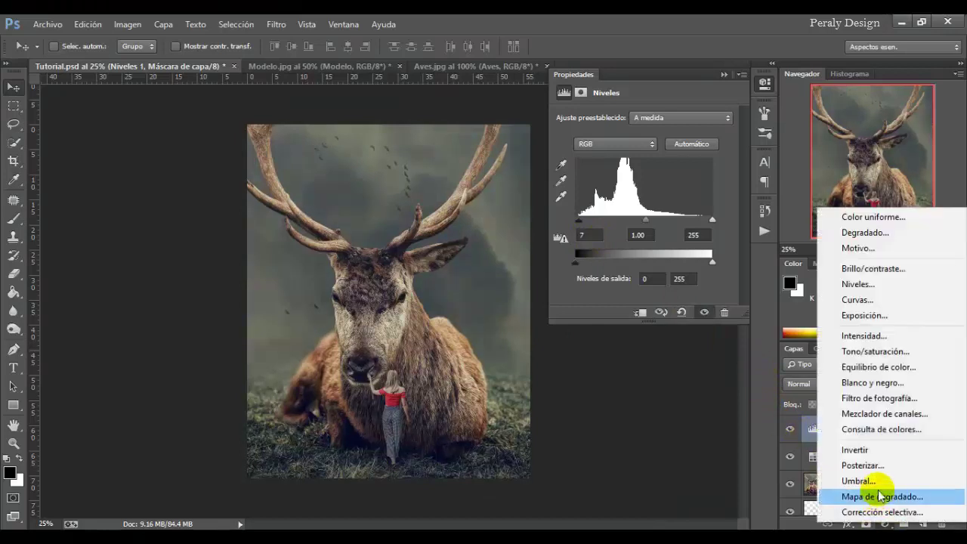
pyautogui.click(860, 316)
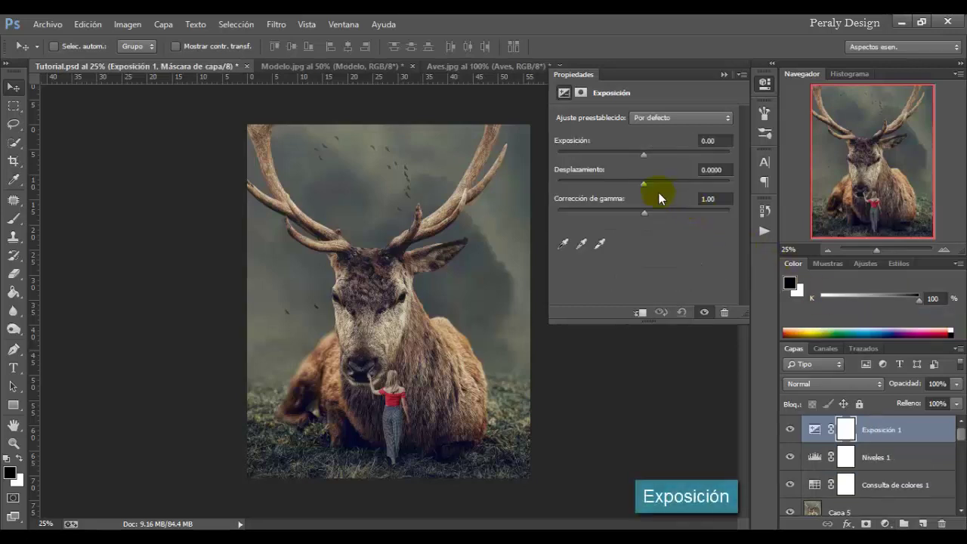
pyautogui.moveTo(646, 184); pyautogui.dragTo(644, 185)
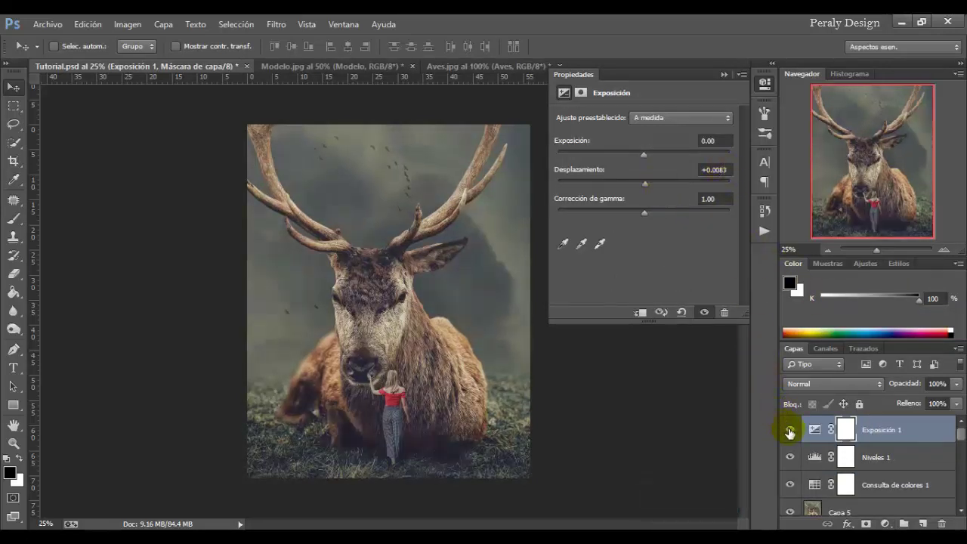
pyautogui.click(790, 431)
pyautogui.click(789, 431)
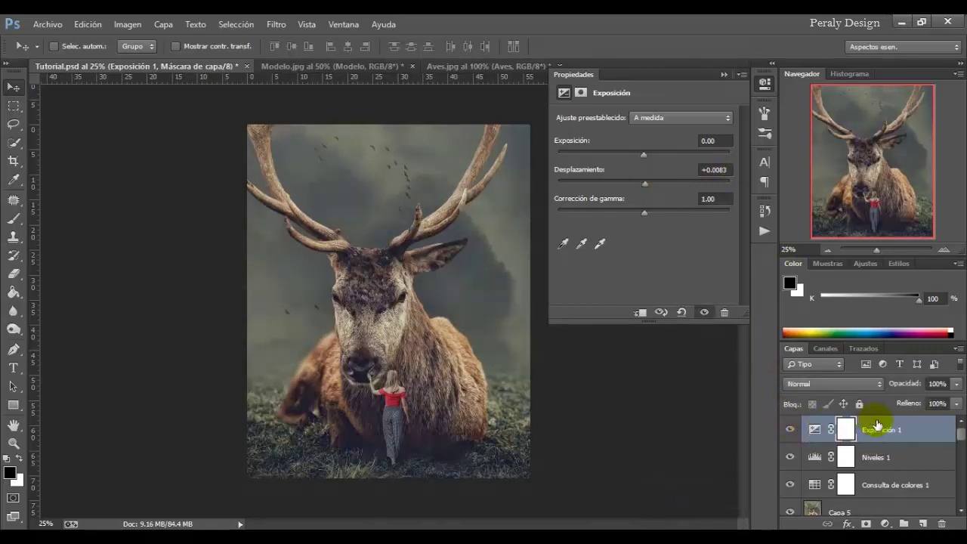
pyautogui.click(875, 431)
# Stamp all visible layers into a new merged Capa 6 with Ctrl+Shift+Alt+E.
pyautogui.hotkey('ctrl', 'shift', 'alt', 'e')
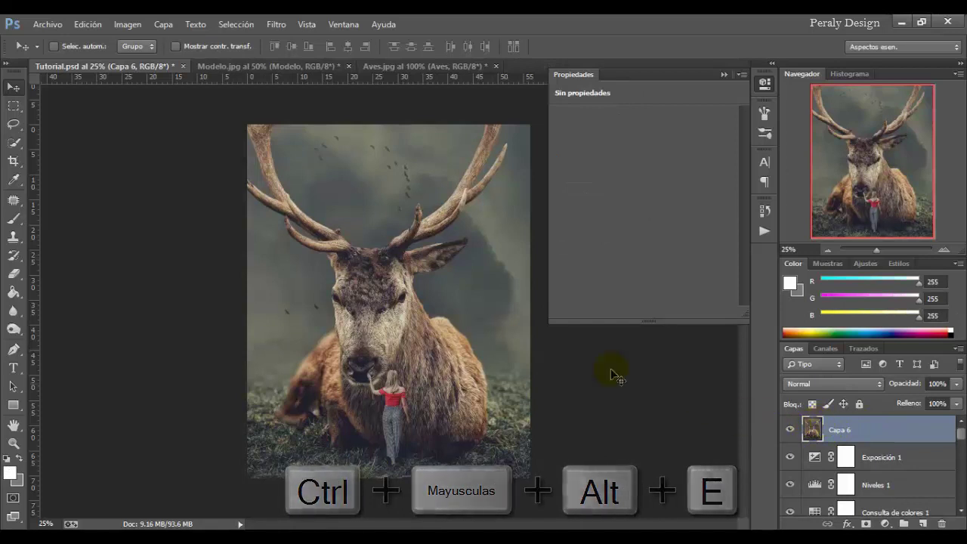
pyautogui.click(276, 23)
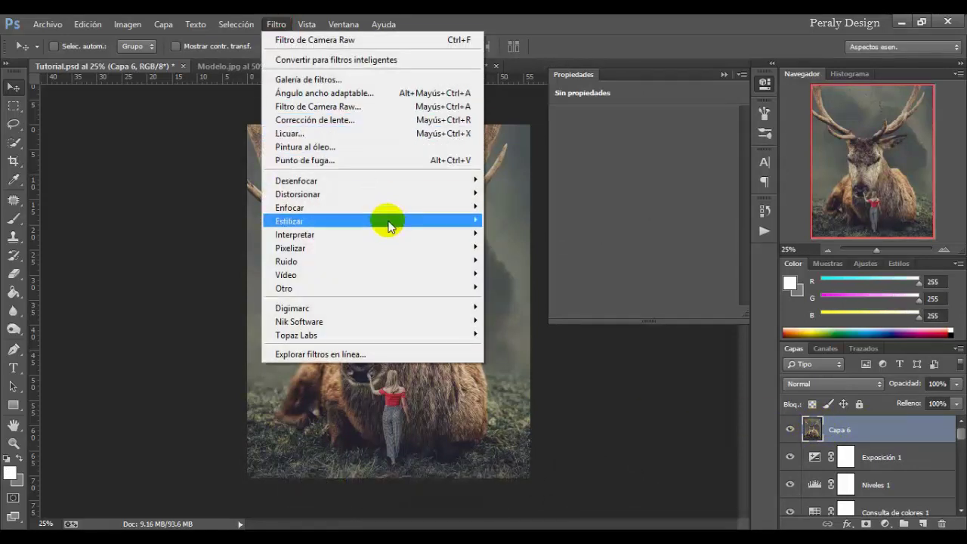
pyautogui.click(359, 107)
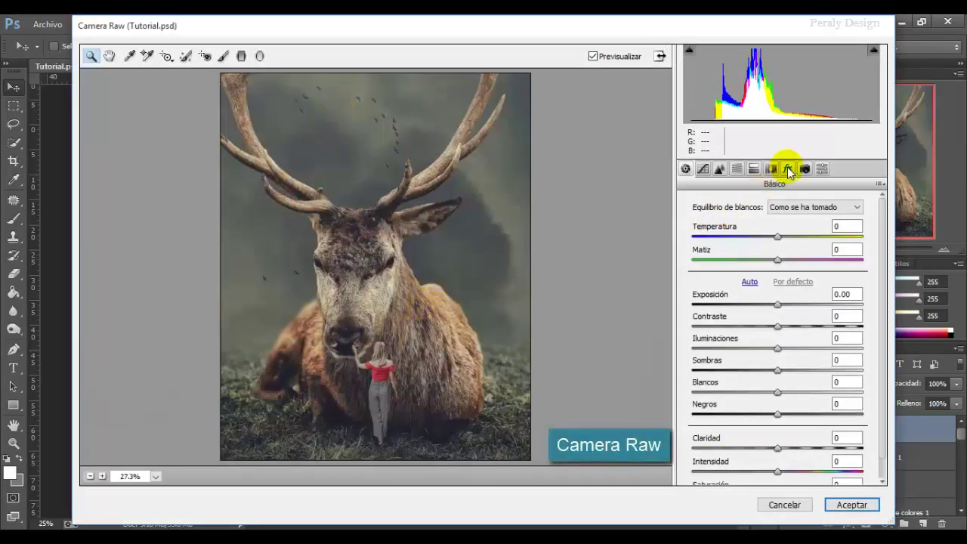
# Apply a -30 post-crop vignette from Camera Raw's Effects panel to Capa 6.
pyautogui.click(788, 169)
pyautogui.click(783, 353)
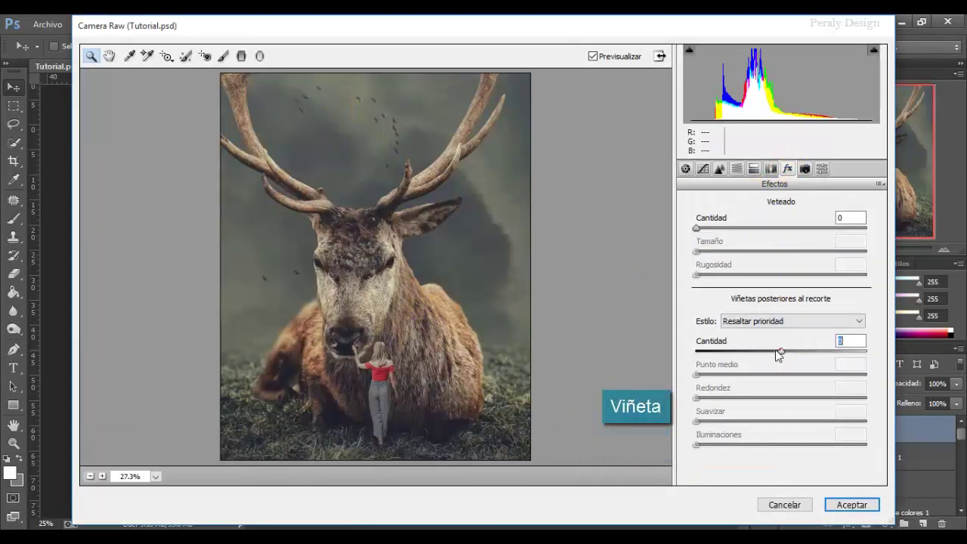
pyautogui.moveTo(779, 355); pyautogui.dragTo(755, 356)
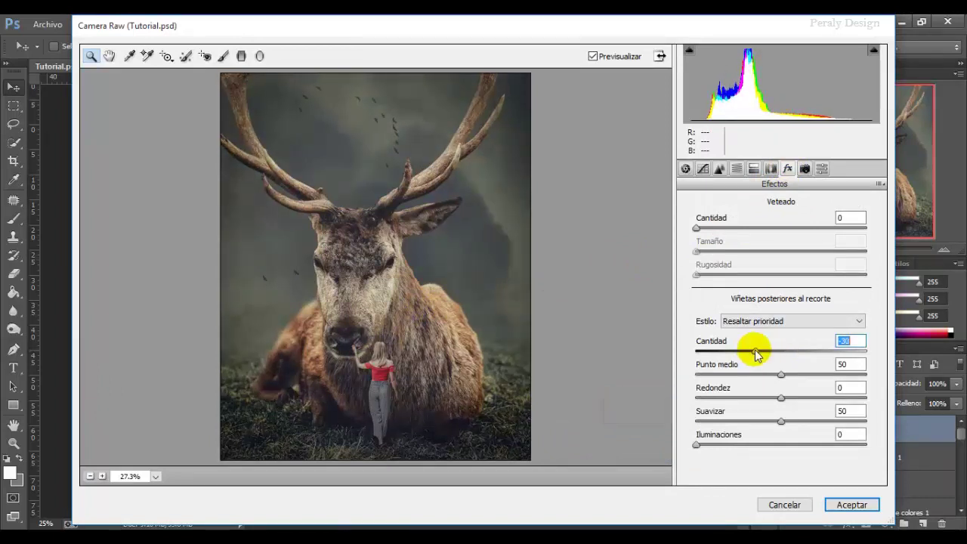
pyautogui.click(593, 57)
pyautogui.click(593, 57)
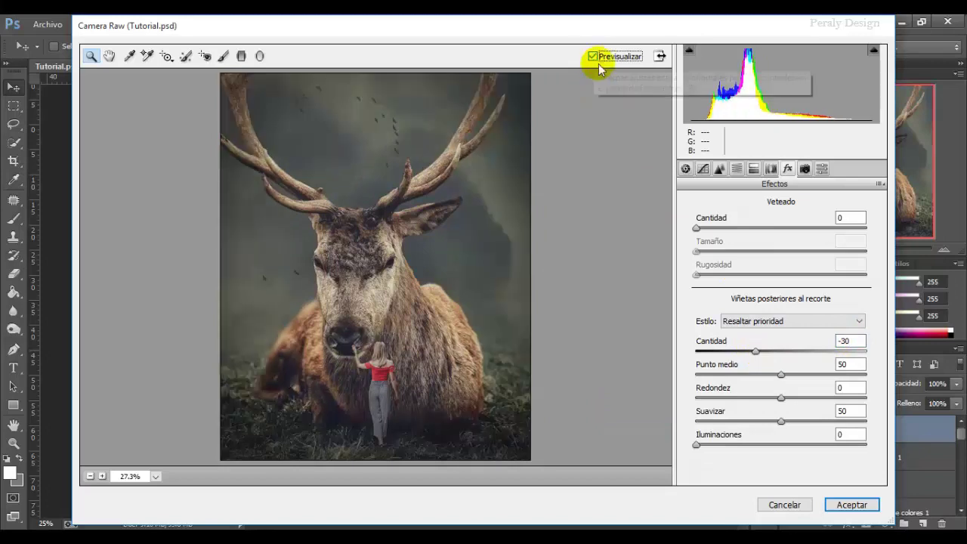
pyautogui.click(854, 504)
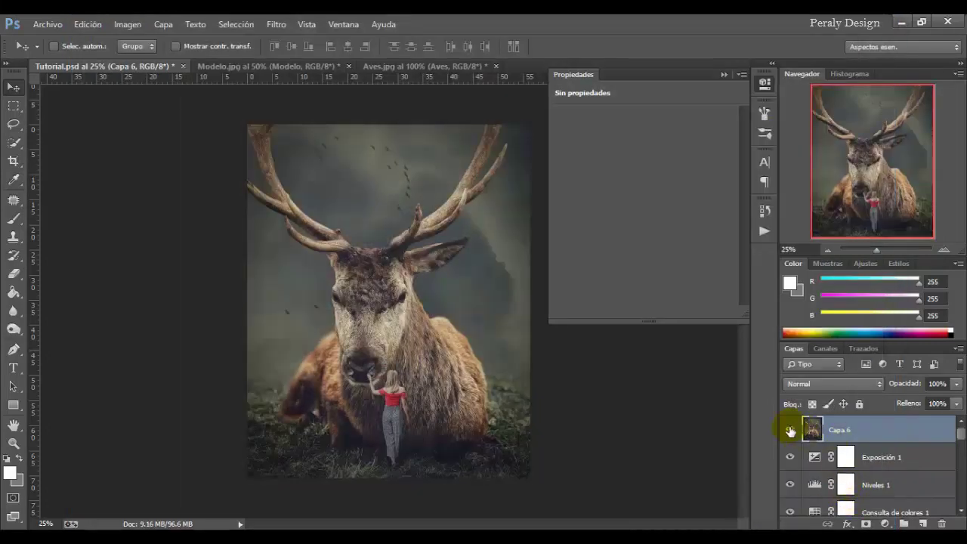
# Place the RedesSociales icons layer below the LogoTexto logo and commit the placement.
pyautogui.click(790, 431)
pyautogui.click(790, 431)
pyautogui.click(726, 74)
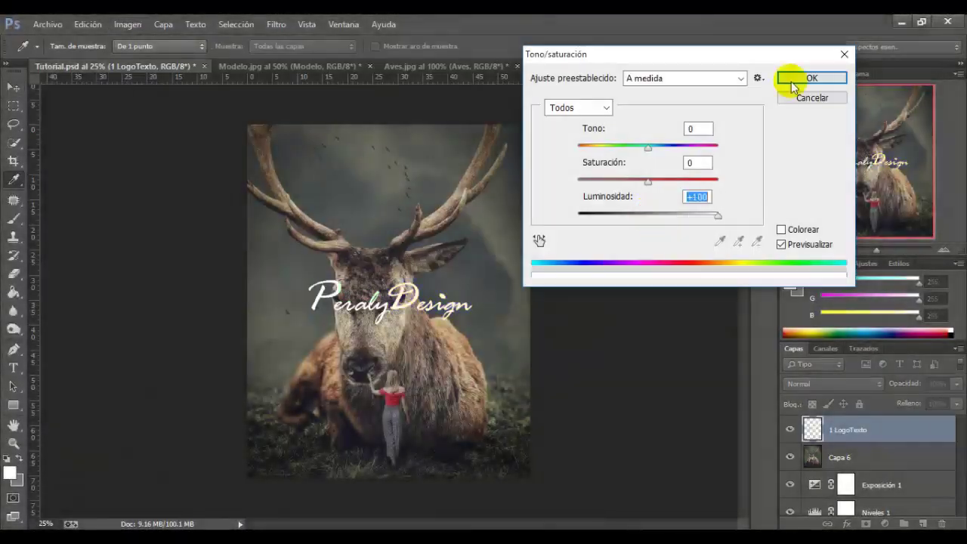
pyautogui.click(794, 86)
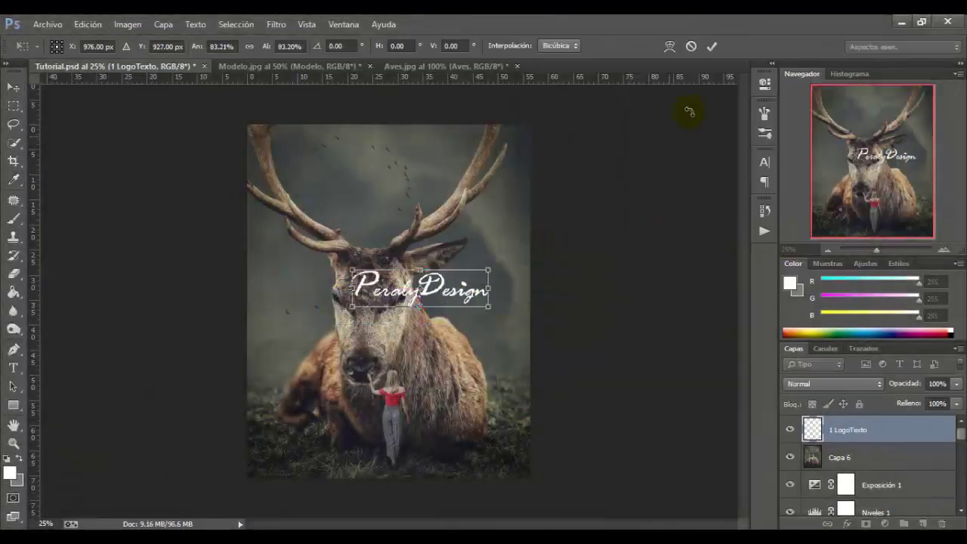
pyautogui.press('Return')
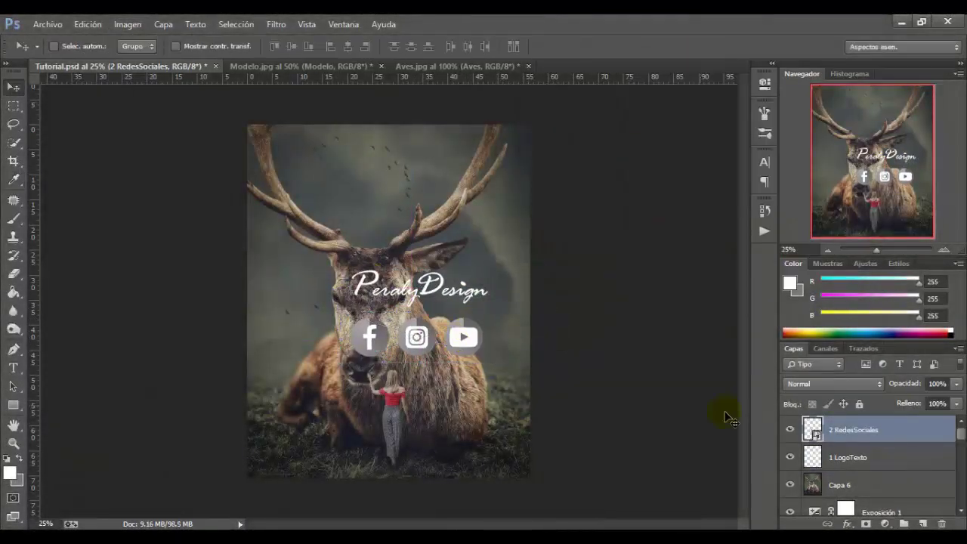